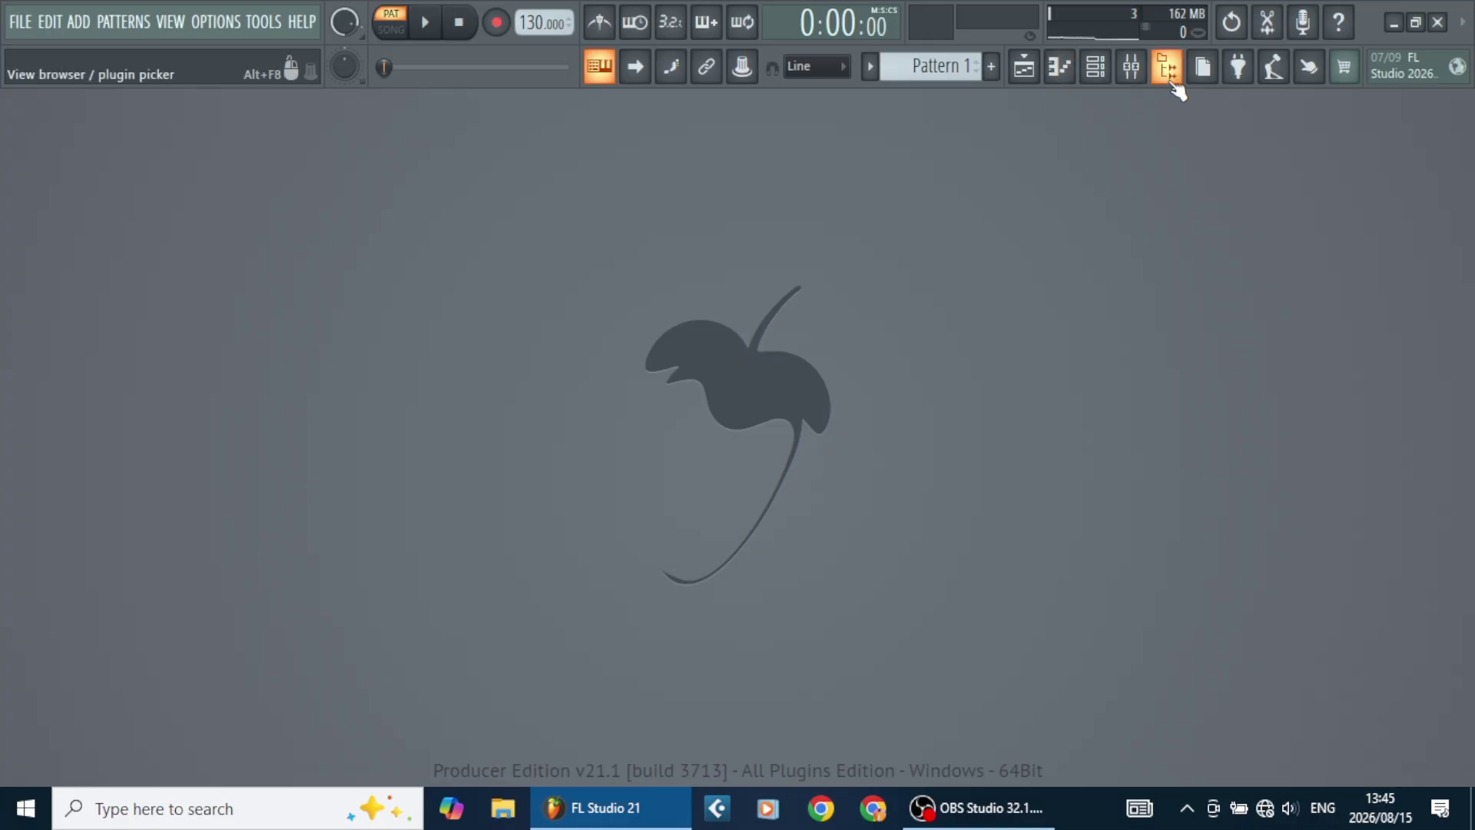
Show the channel rack and expand the Packs folder in the browser.
{"action": "left_click", "coordinate": [1095, 69]}
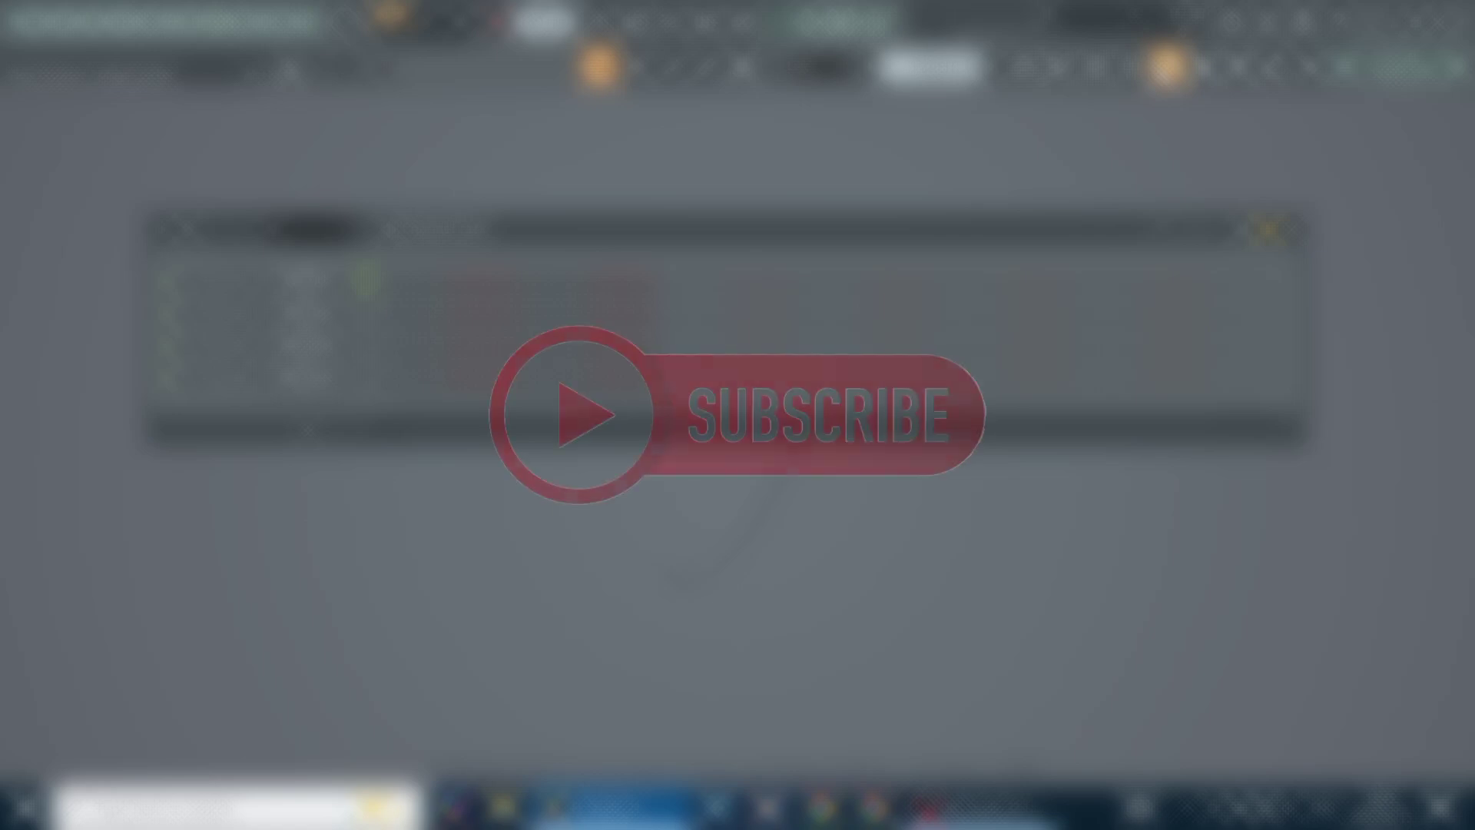
{"action": "left_click", "coordinate": [1165, 67]}
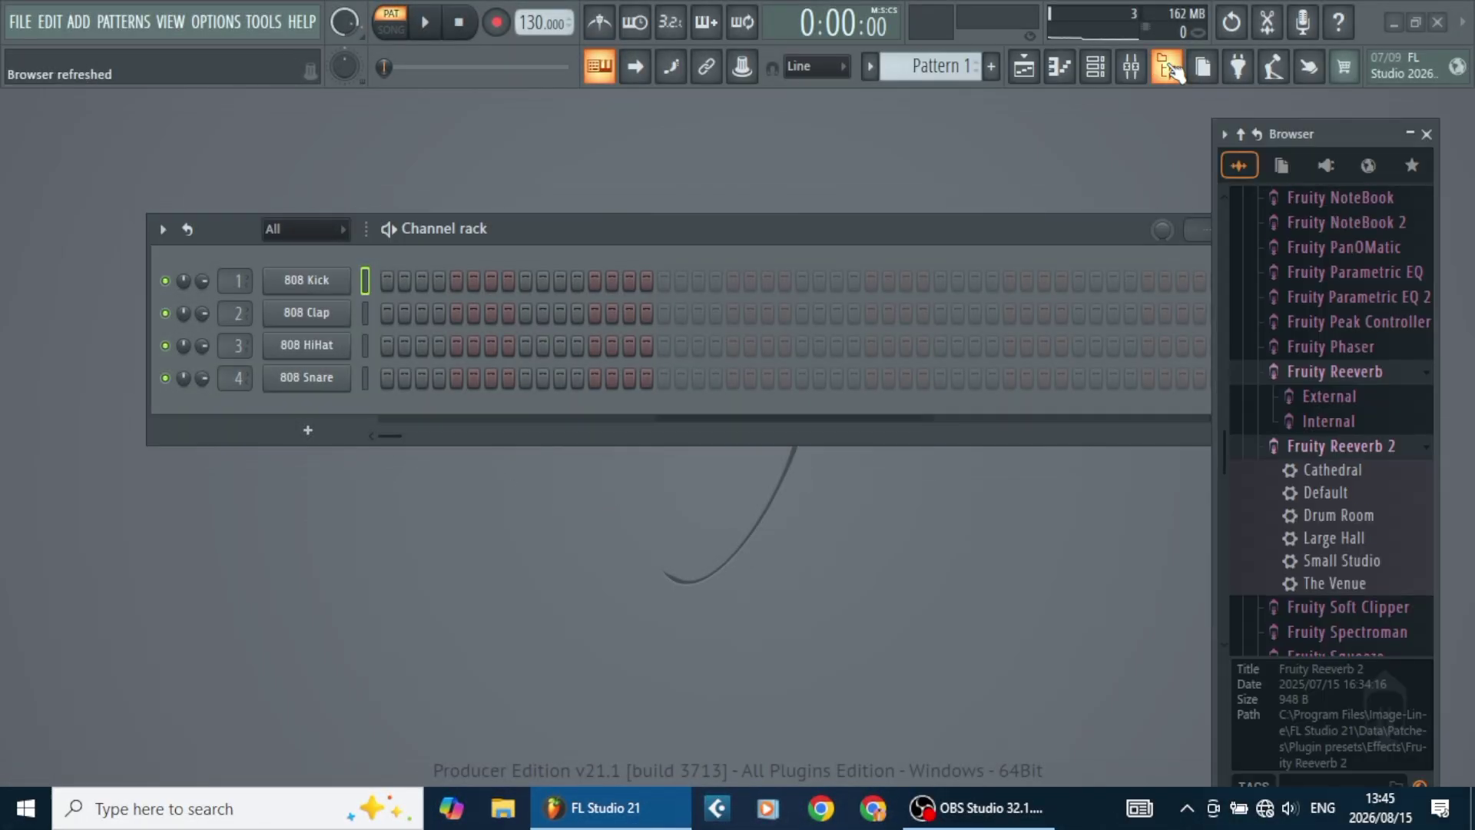
{"action": "left_click", "coordinate": [1240, 135]}
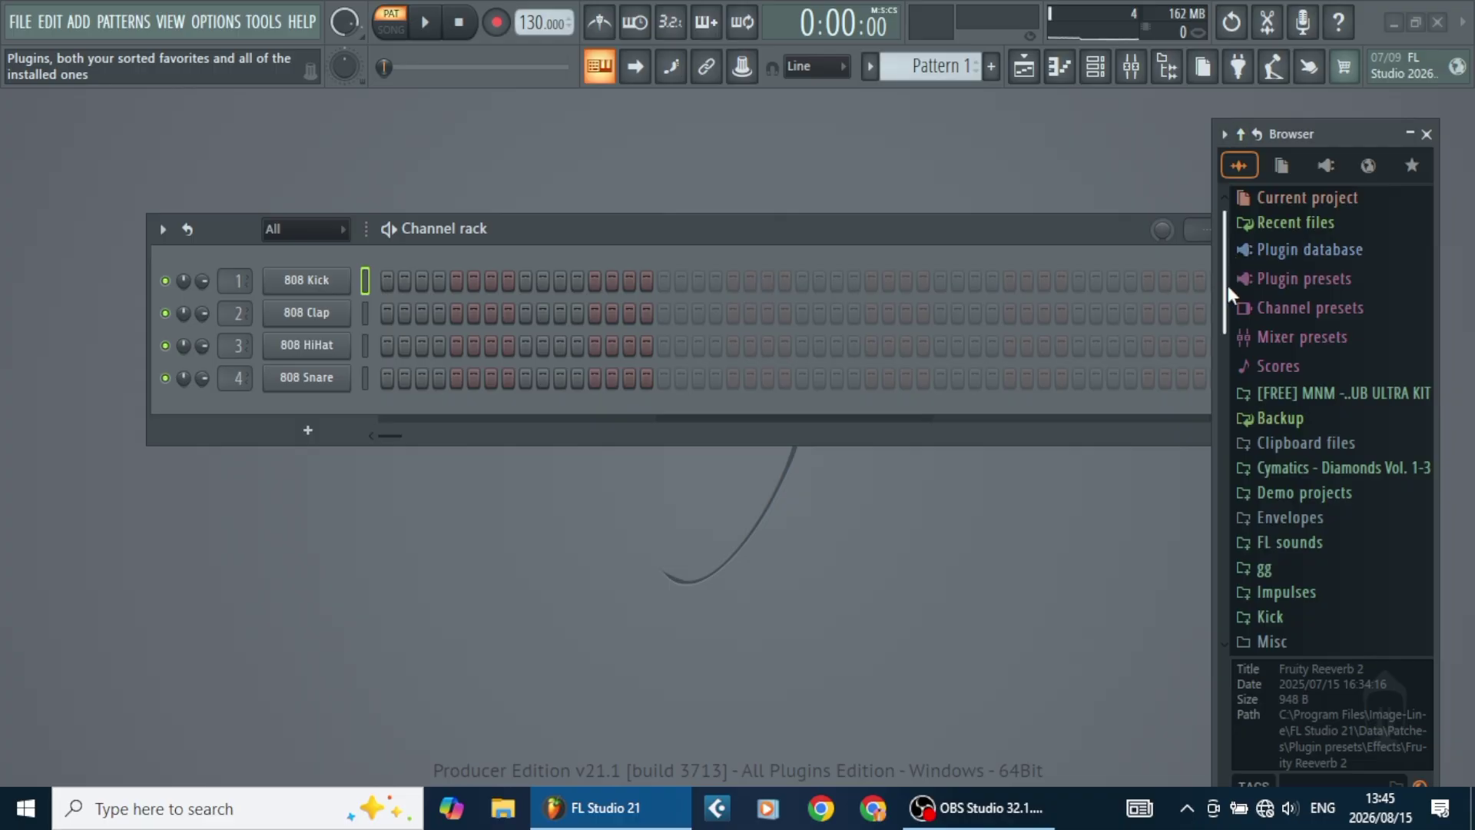
{"action": "left_click_drag", "start_coordinate": [1227, 285], "coordinate": [1219, 533]}
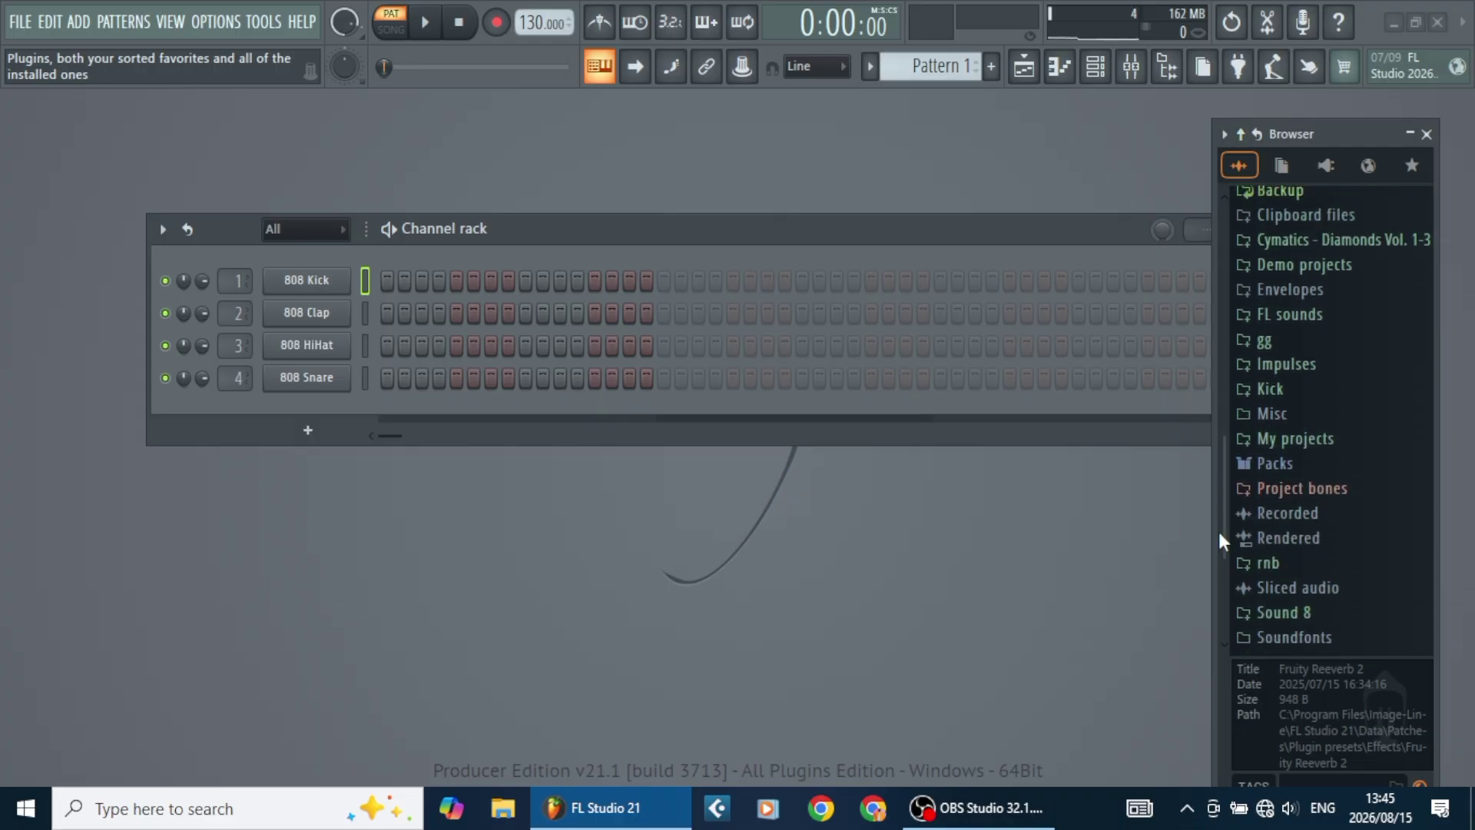
{"action": "left_click", "coordinate": [1275, 463]}
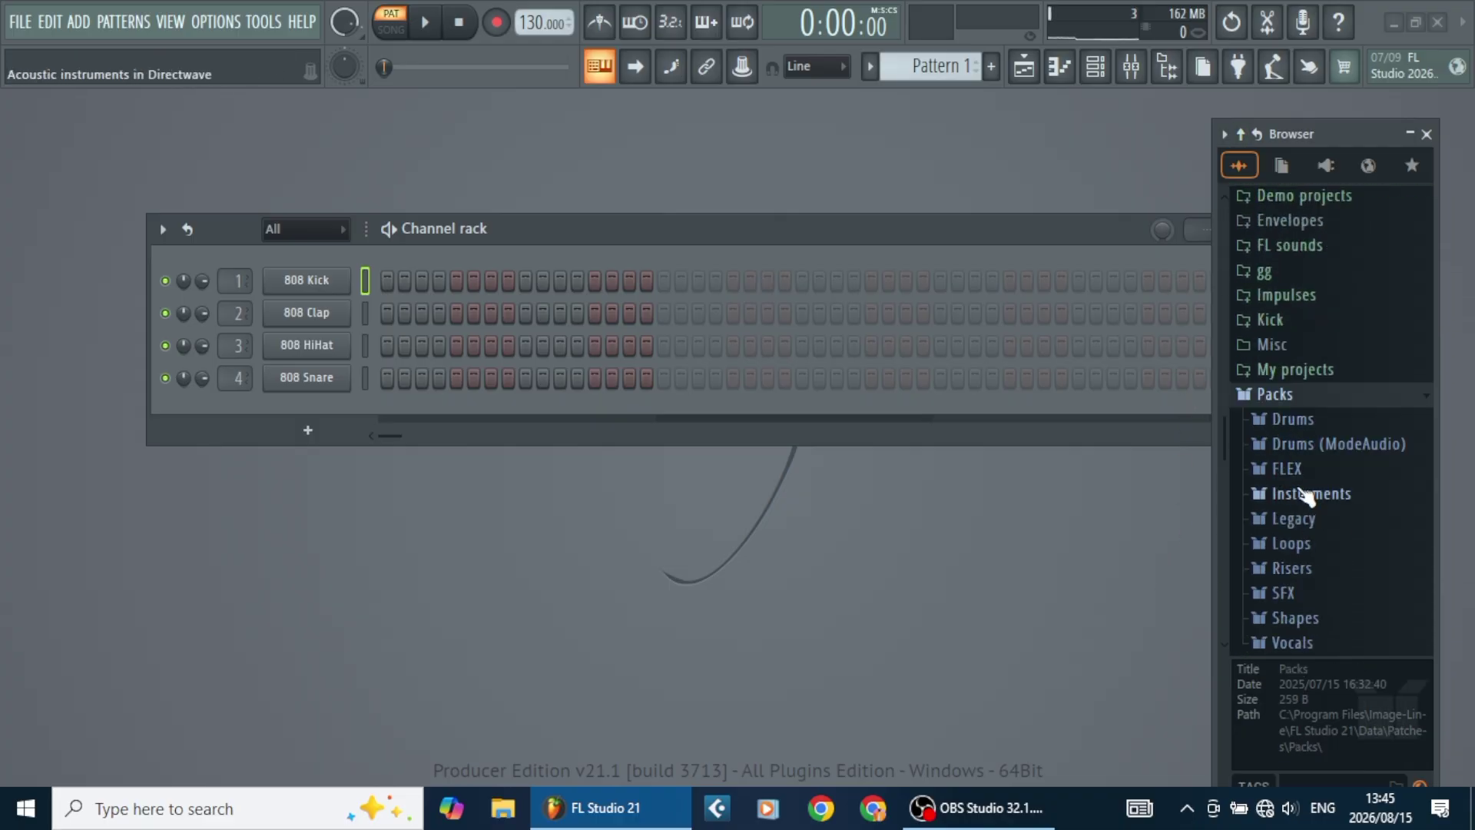
Replace the 808 Kick channel with the Rhodes preset from the Keyboard folder of the Instruments pack.
{"action": "left_click", "coordinate": [1309, 520]}
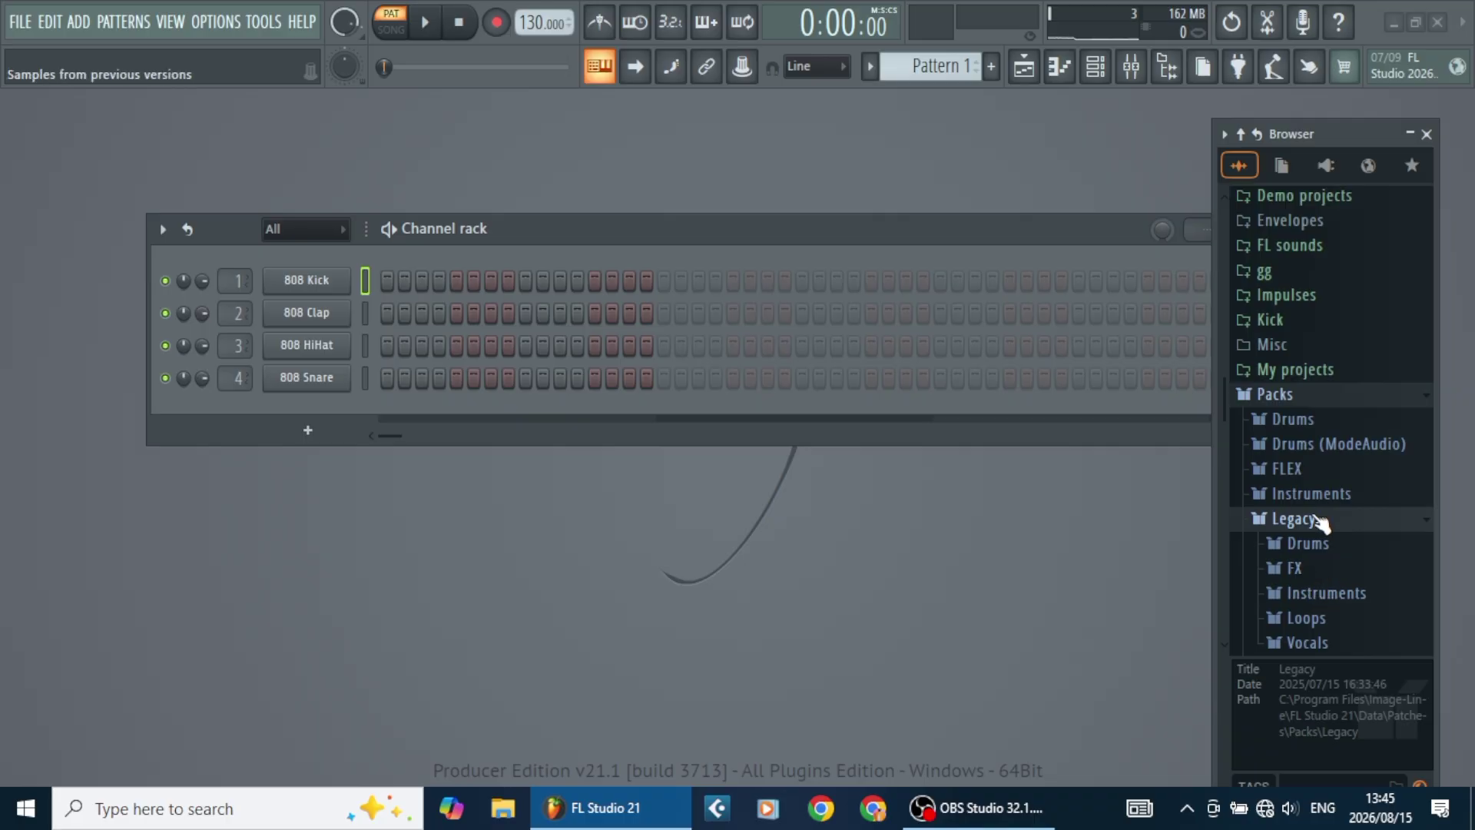
{"action": "left_click", "coordinate": [1319, 523]}
{"action": "left_click", "coordinate": [1310, 493]}
{"action": "left_click", "coordinate": [1315, 567]}
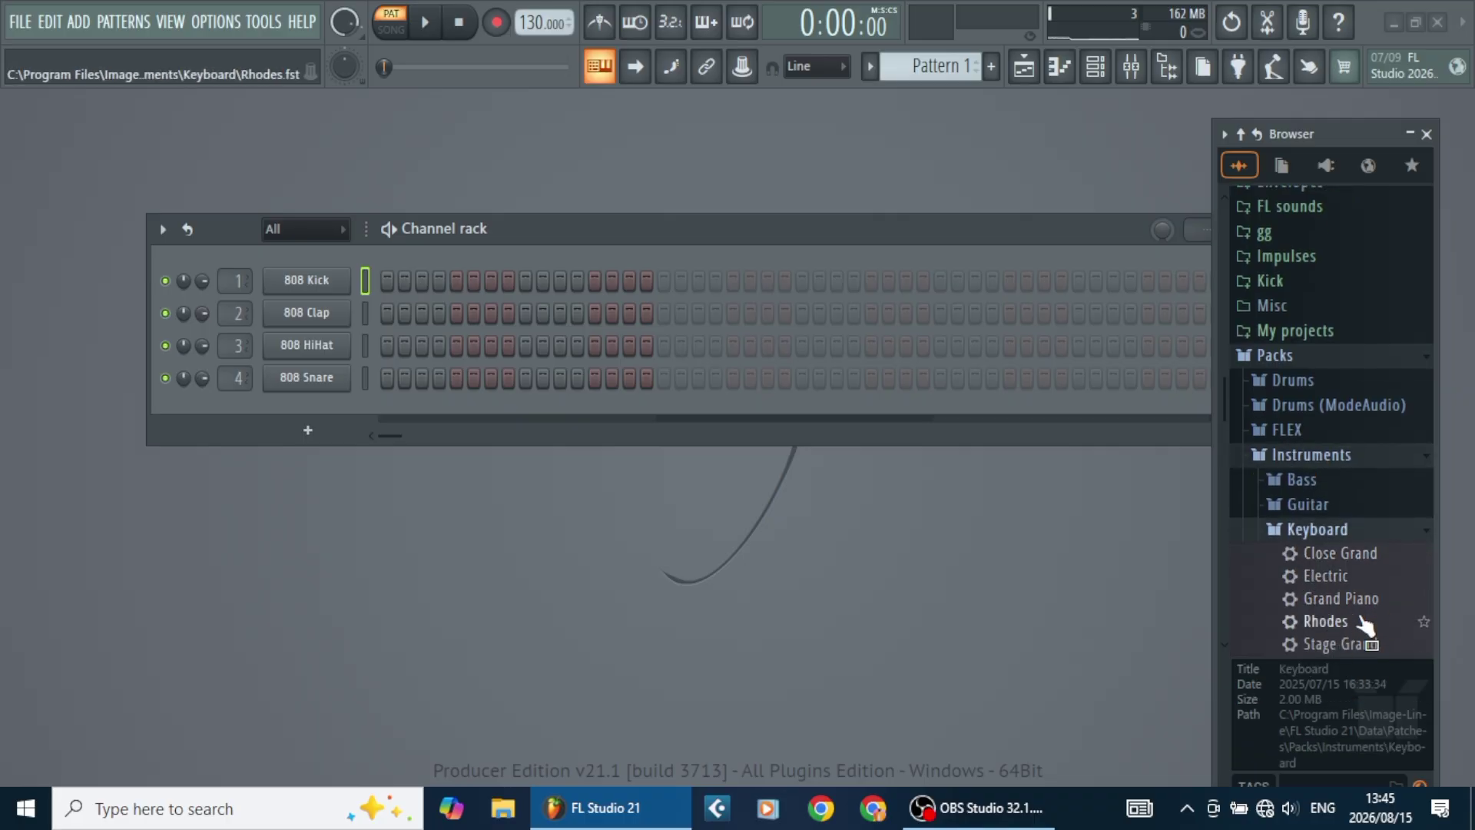
{"action": "left_click_drag", "start_coordinate": [1346, 629], "coordinate": [331, 283]}
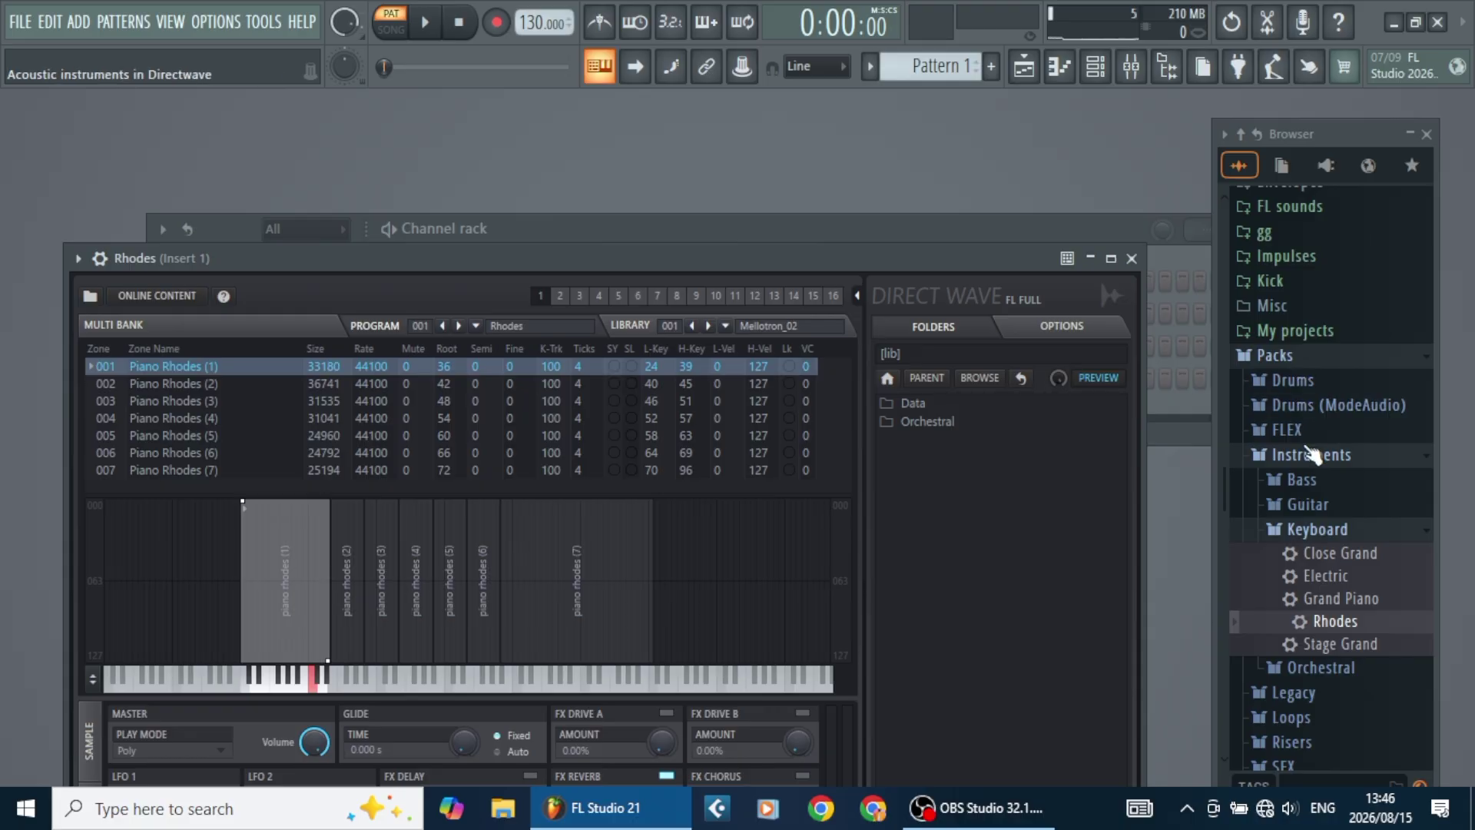
Open the Rhodes channel in the piano roll with the browser closed and audition the keys around C5.
{"action": "left_click", "coordinate": [668, 225]}
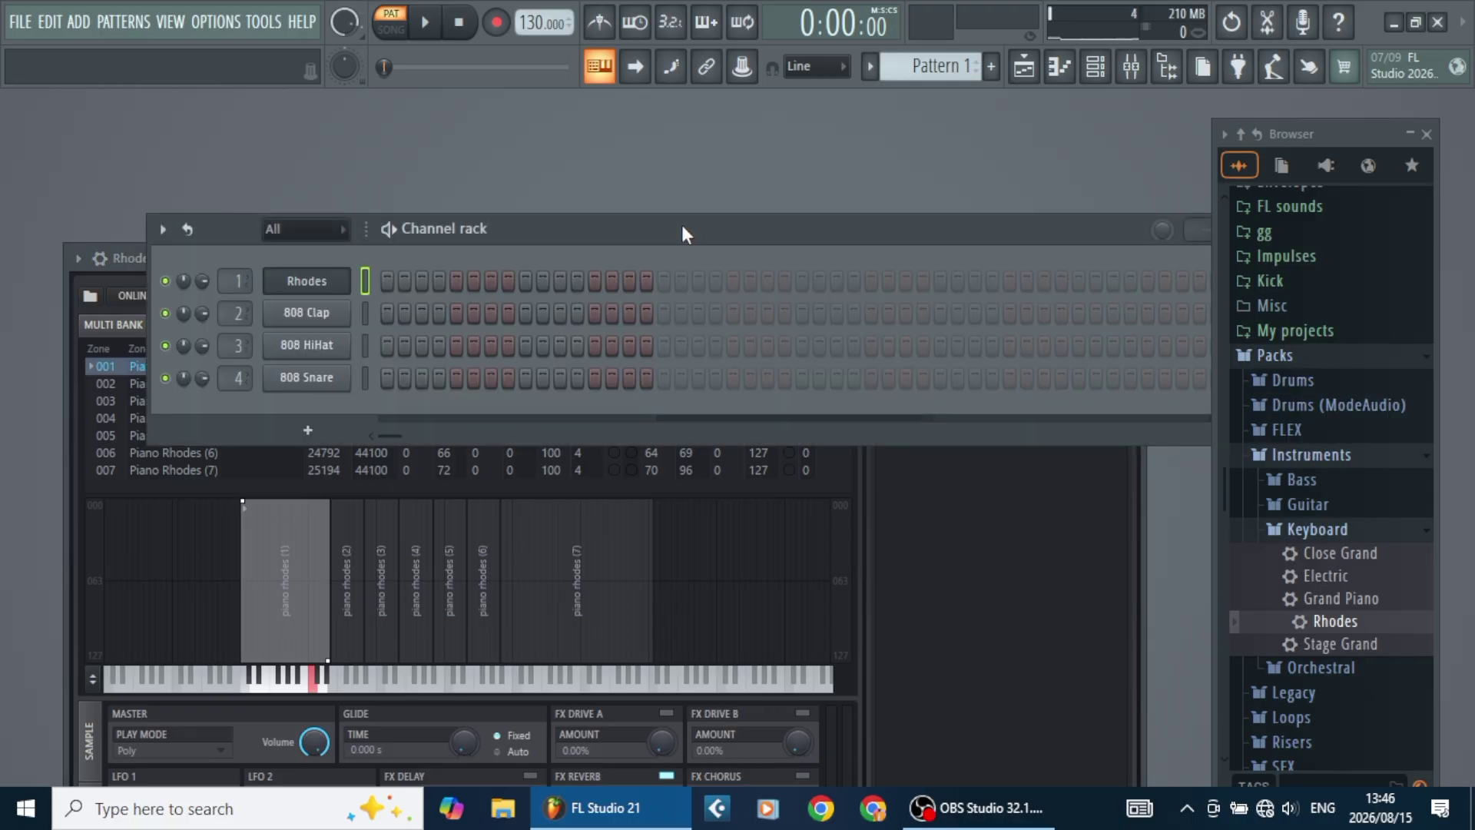
{"action": "right_click", "coordinate": [287, 280]}
{"action": "left_click", "coordinate": [367, 280]}
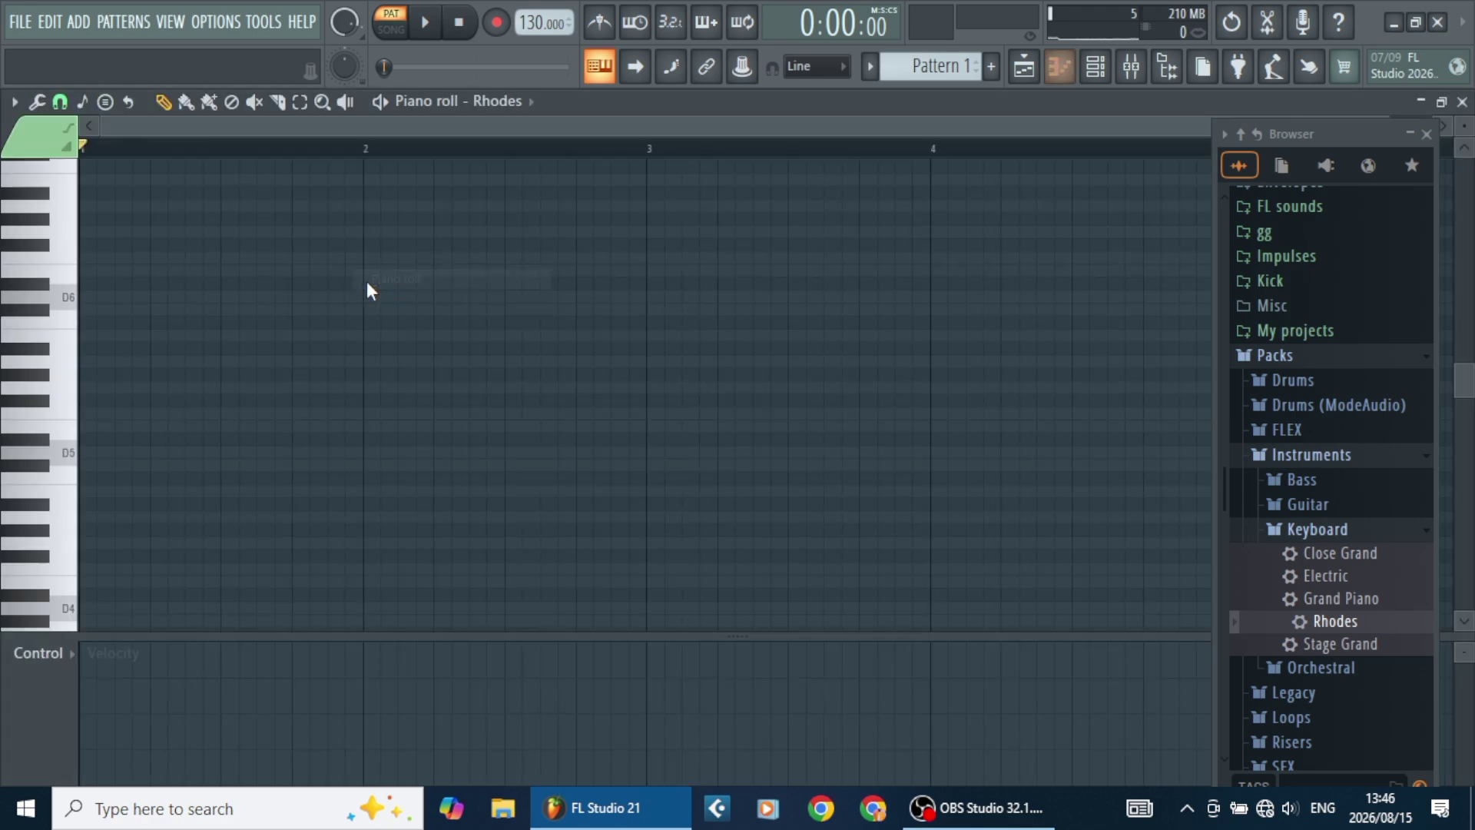
{"action": "left_click", "coordinate": [1427, 134]}
{"action": "left_click", "coordinate": [69, 459]}
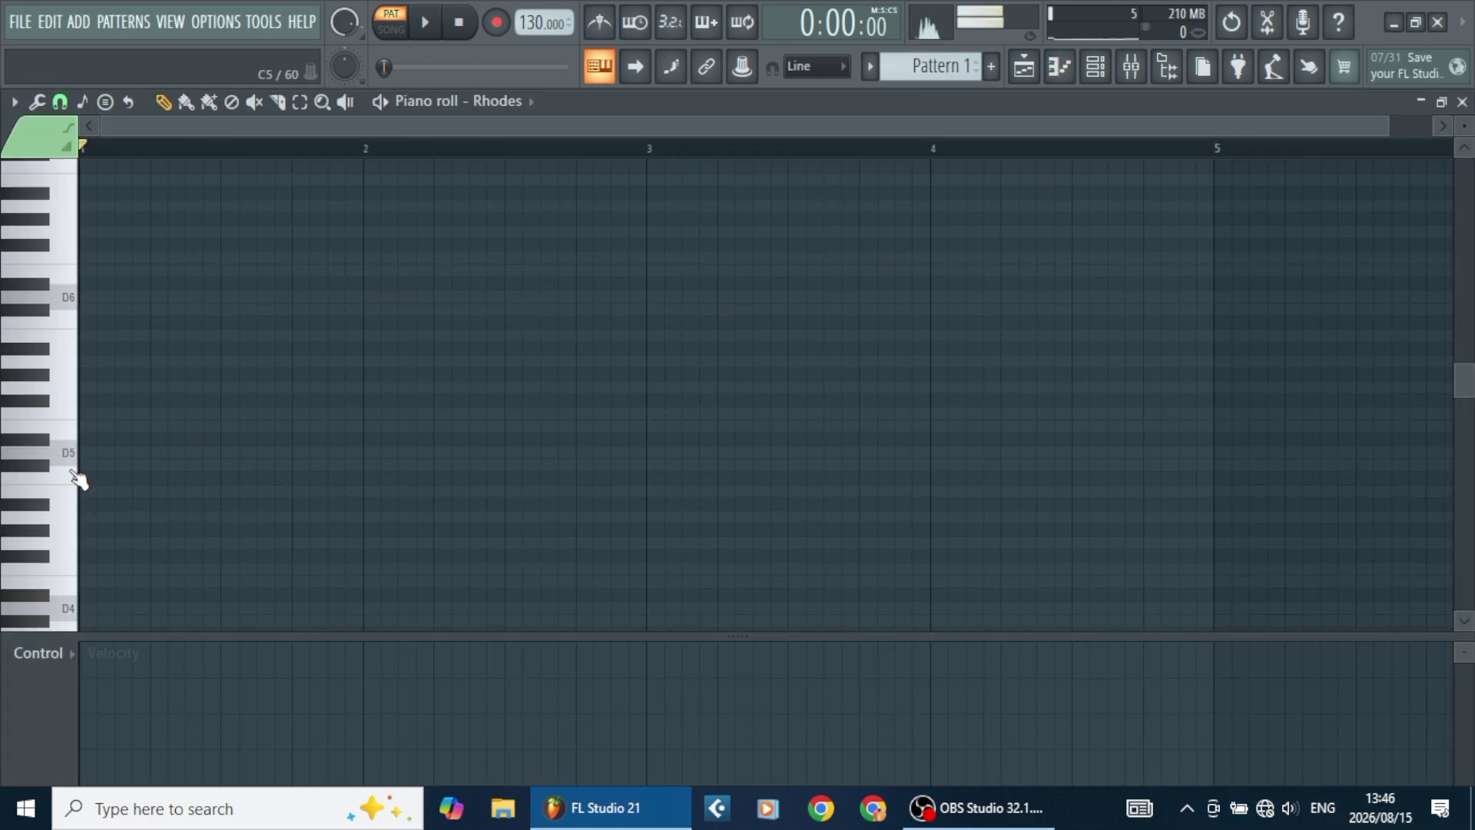
{"action": "mouse_move", "coordinate": [70, 467]}
{"action": "left_mouse_down"}
{"action": "mouse_move", "coordinate": [35, 325]}
{"action": "mouse_move", "coordinate": [46, 309]}
{"action": "mouse_move", "coordinate": [92, 416]}
{"action": "mouse_move", "coordinate": [86, 492]}
{"action": "left_mouse_up"}
Set the Rhodes channel's root note to E5.
{"action": "left_click", "coordinate": [1106, 63]}
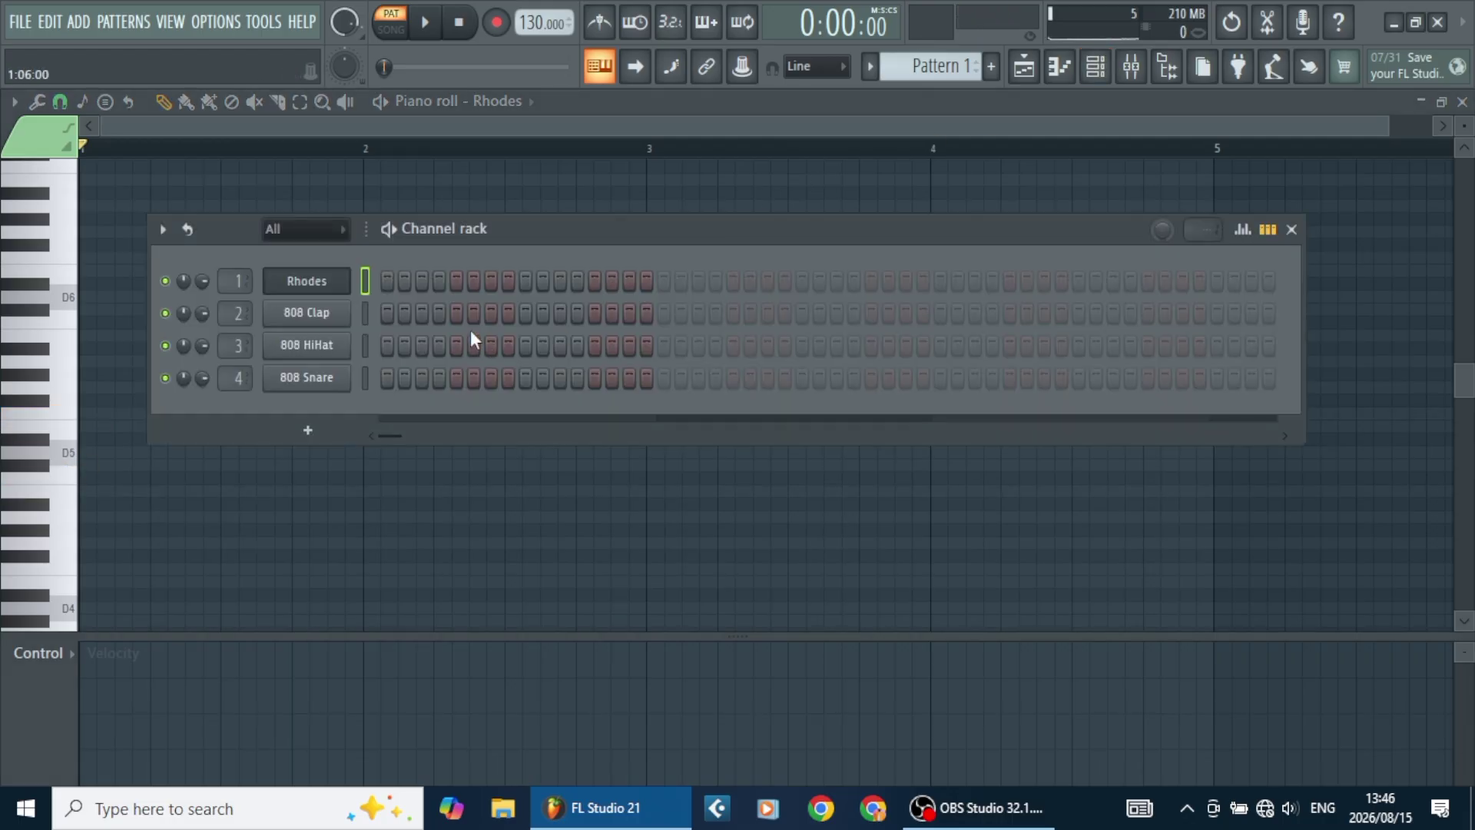
{"action": "left_click", "coordinate": [293, 293]}
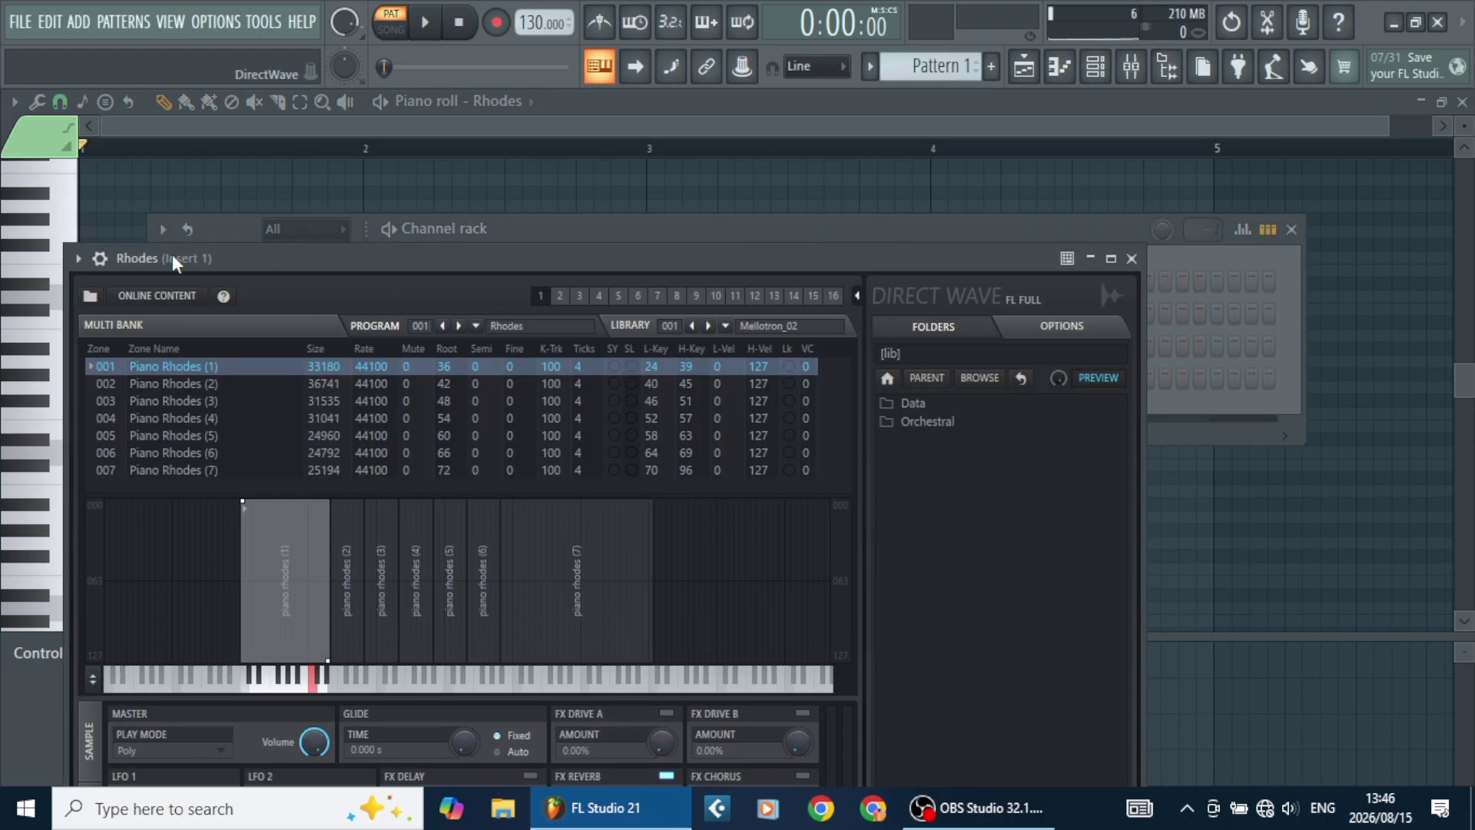
{"action": "left_click", "coordinate": [100, 258]}
{"action": "left_click", "coordinate": [154, 296]}
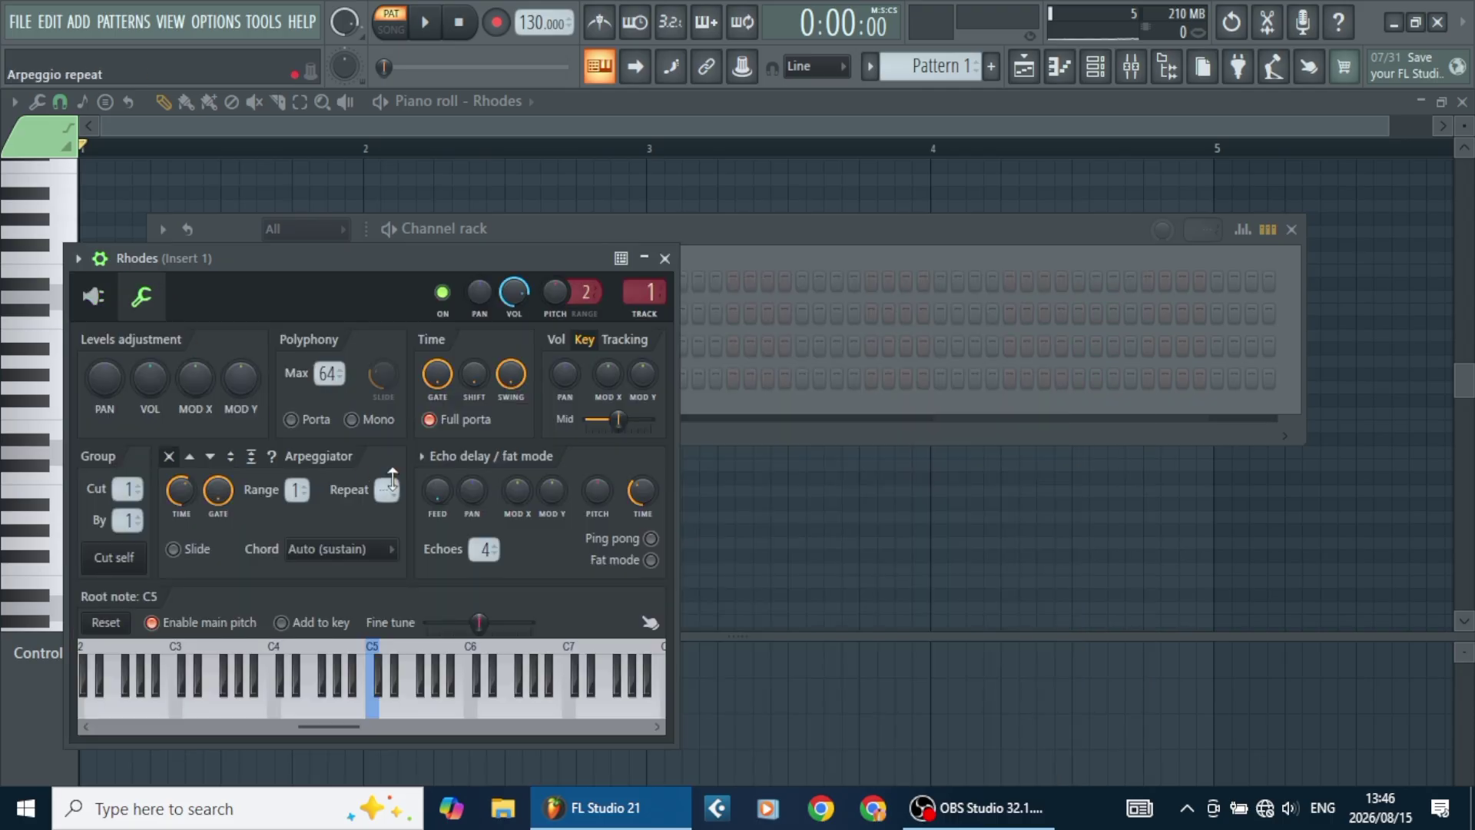
{"action": "left_click", "coordinate": [408, 665]}
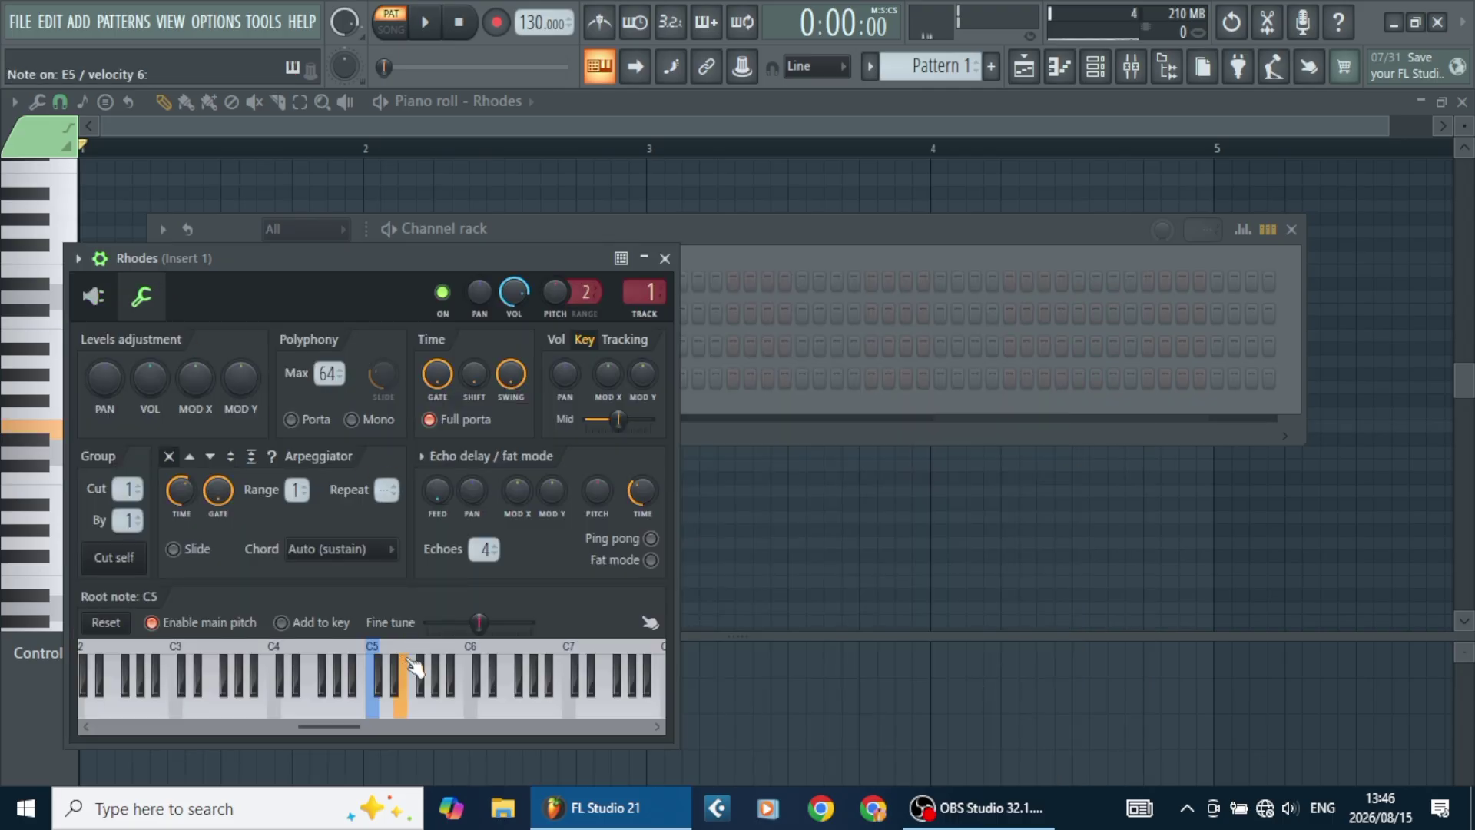
{"action": "left_click", "coordinate": [408, 667]}
{"action": "right_click", "coordinate": [408, 667]}
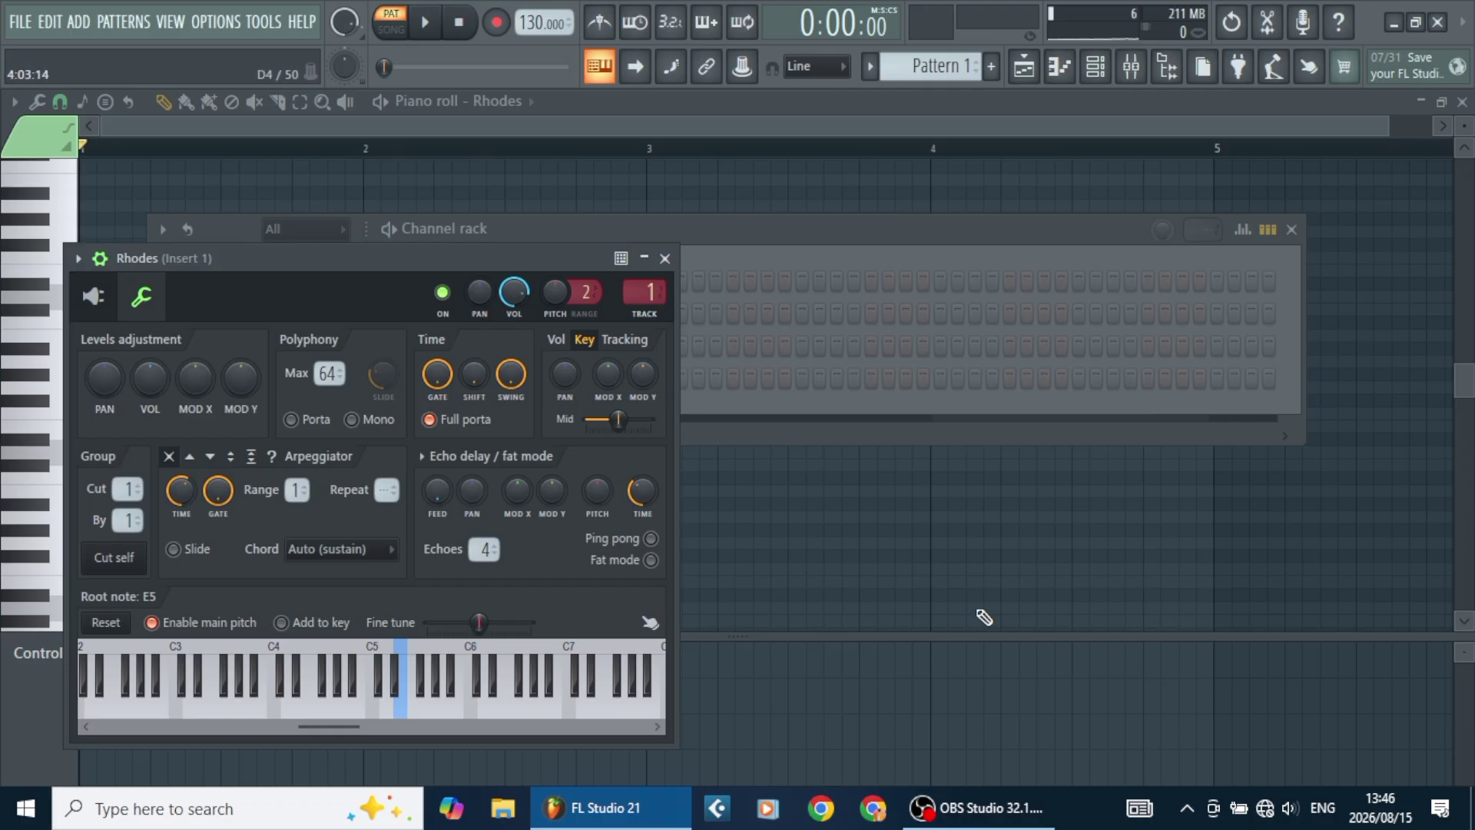
Build a chord of F5, G#5 and C6 at the start of bar 1 in the piano roll, each note 8 steps long.
{"action": "key", "text": "F7"}
{"action": "left_click", "coordinate": [72, 414]}
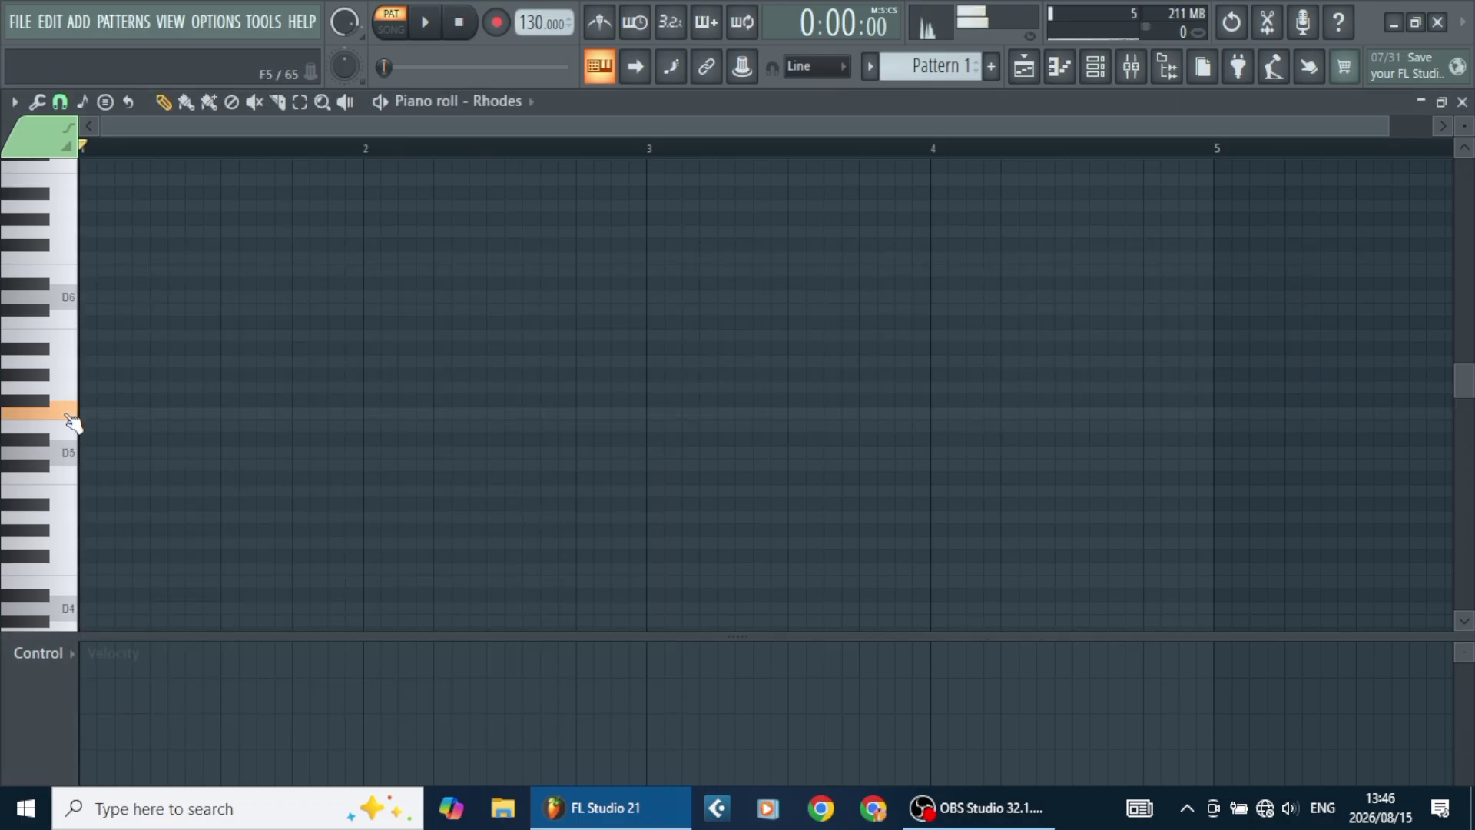
{"action": "mouse_move", "coordinate": [72, 421]}
{"action": "left_mouse_down"}
{"action": "mouse_move", "coordinate": [68, 479]}
{"action": "mouse_move", "coordinate": [72, 422]}
{"action": "mouse_move", "coordinate": [77, 438]}
{"action": "left_mouse_up"}
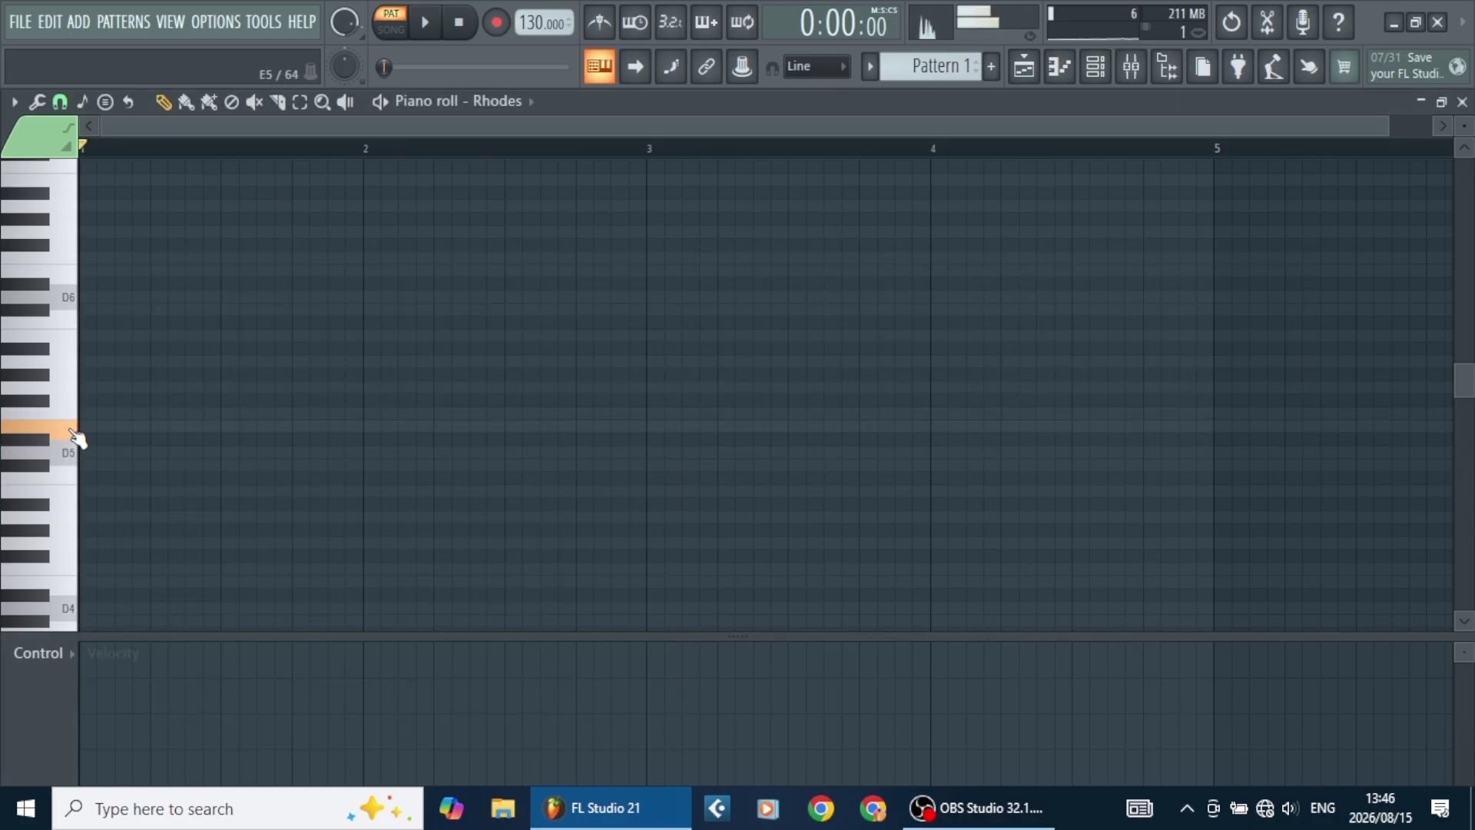
{"action": "left_click", "coordinate": [83, 414]}
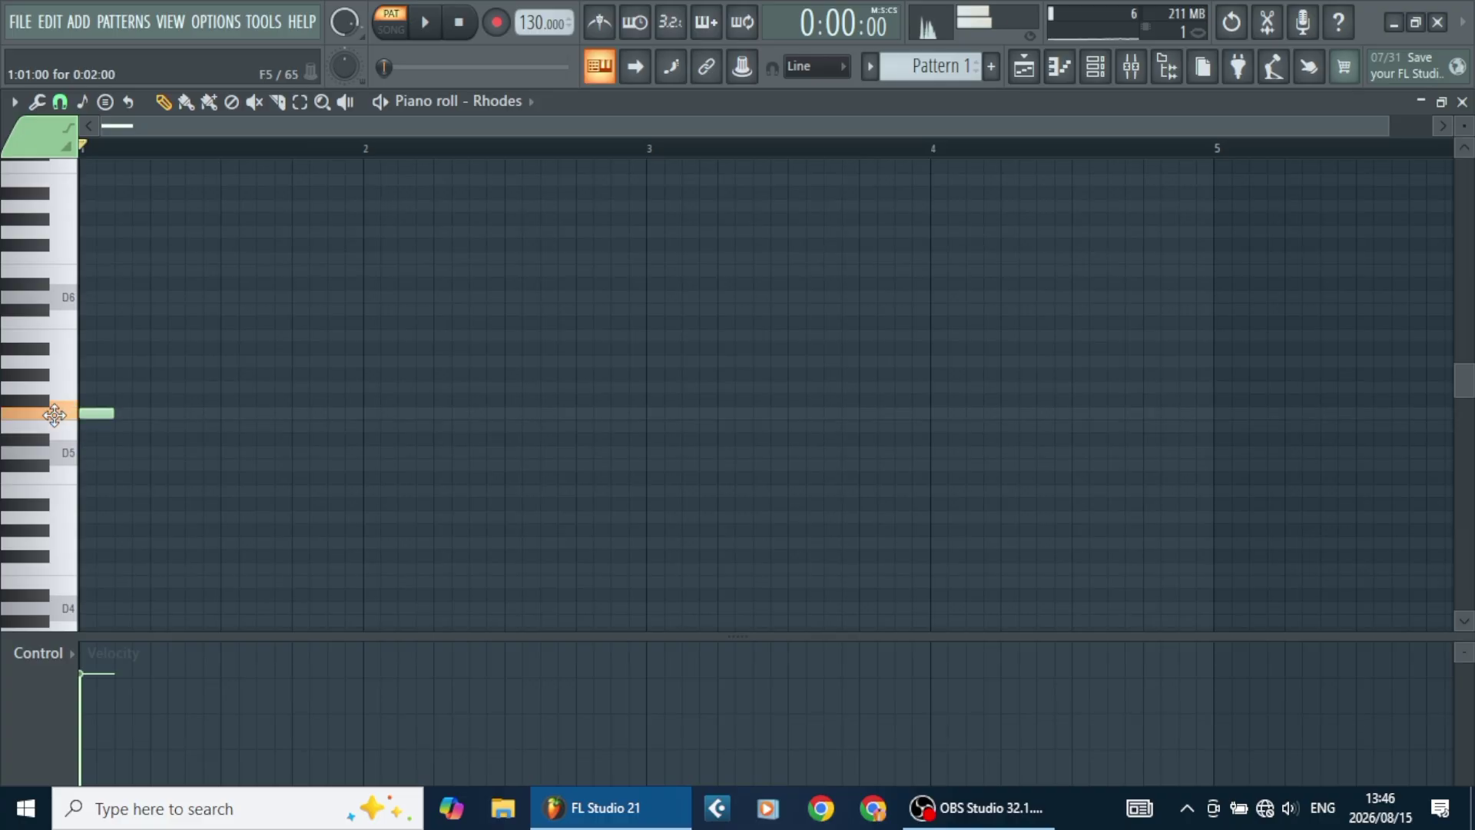
{"action": "left_click_drag", "start_coordinate": [113, 417], "coordinate": [215, 466]}
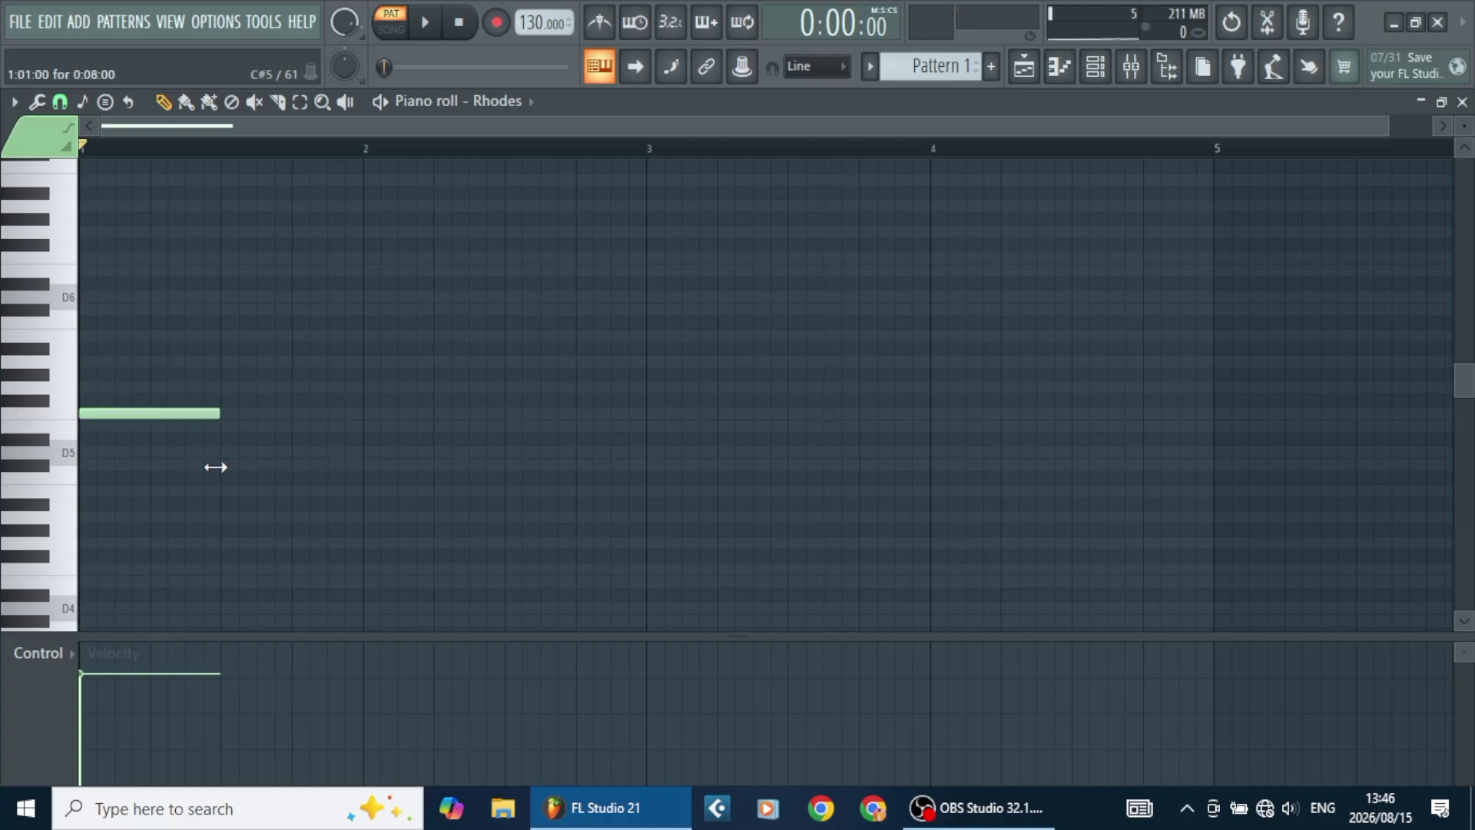
{"action": "mouse_move", "coordinate": [96, 416]}
{"action": "left_mouse_down"}
{"action": "mouse_move", "coordinate": [70, 369]}
{"action": "mouse_move", "coordinate": [80, 316]}
{"action": "left_mouse_up"}
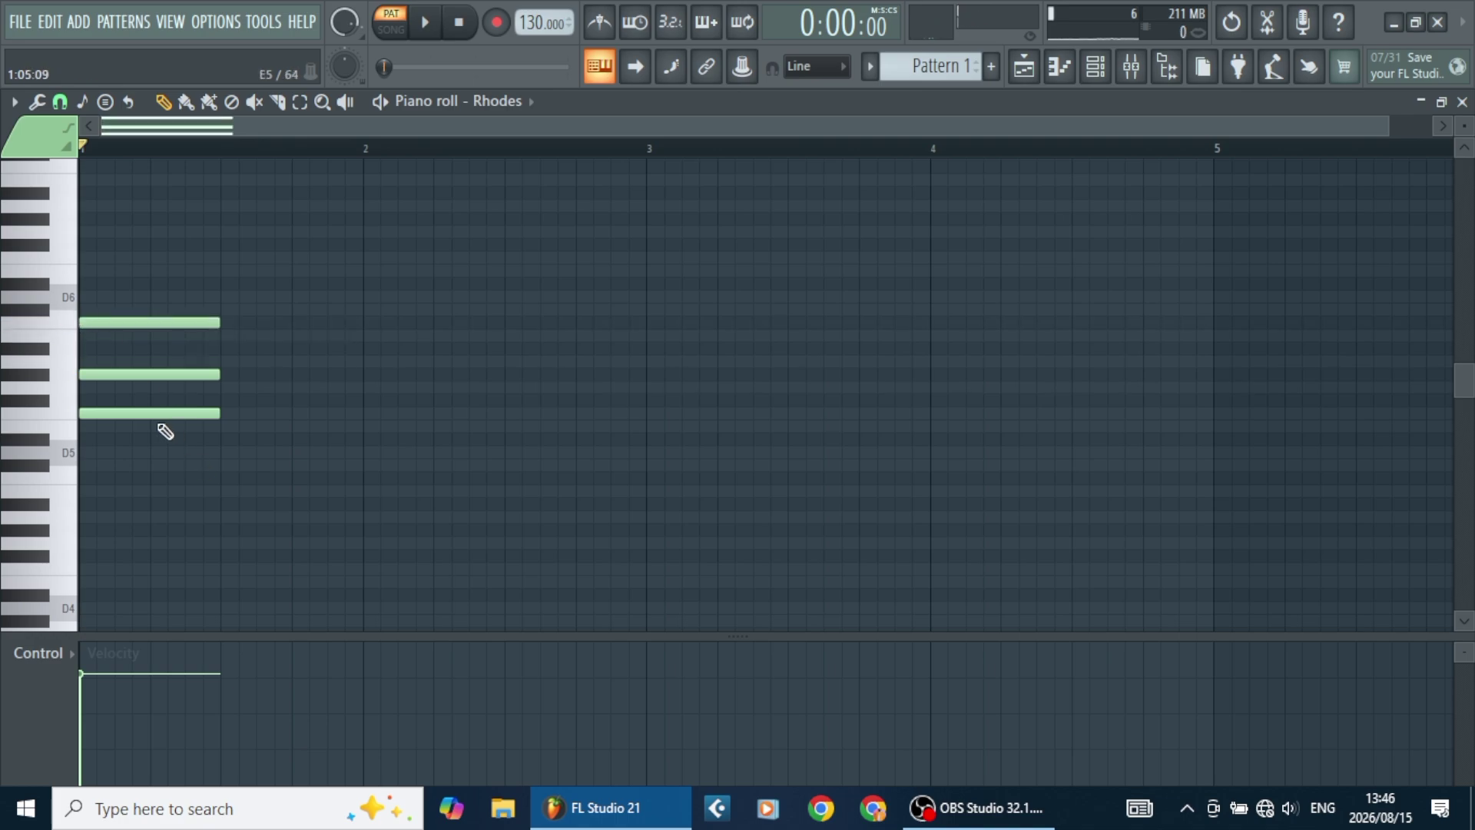
Compare the chord at its original pitch and one octave lower by playing both.
{"action": "key", "text": "space"}
{"action": "key", "text": "space"}
{"action": "key", "text": "ctrl+Down"}
{"action": "key", "text": "space"}
{"action": "key", "text": "space"}
{"action": "key", "text": "space"}
{"action": "key", "text": "space"}
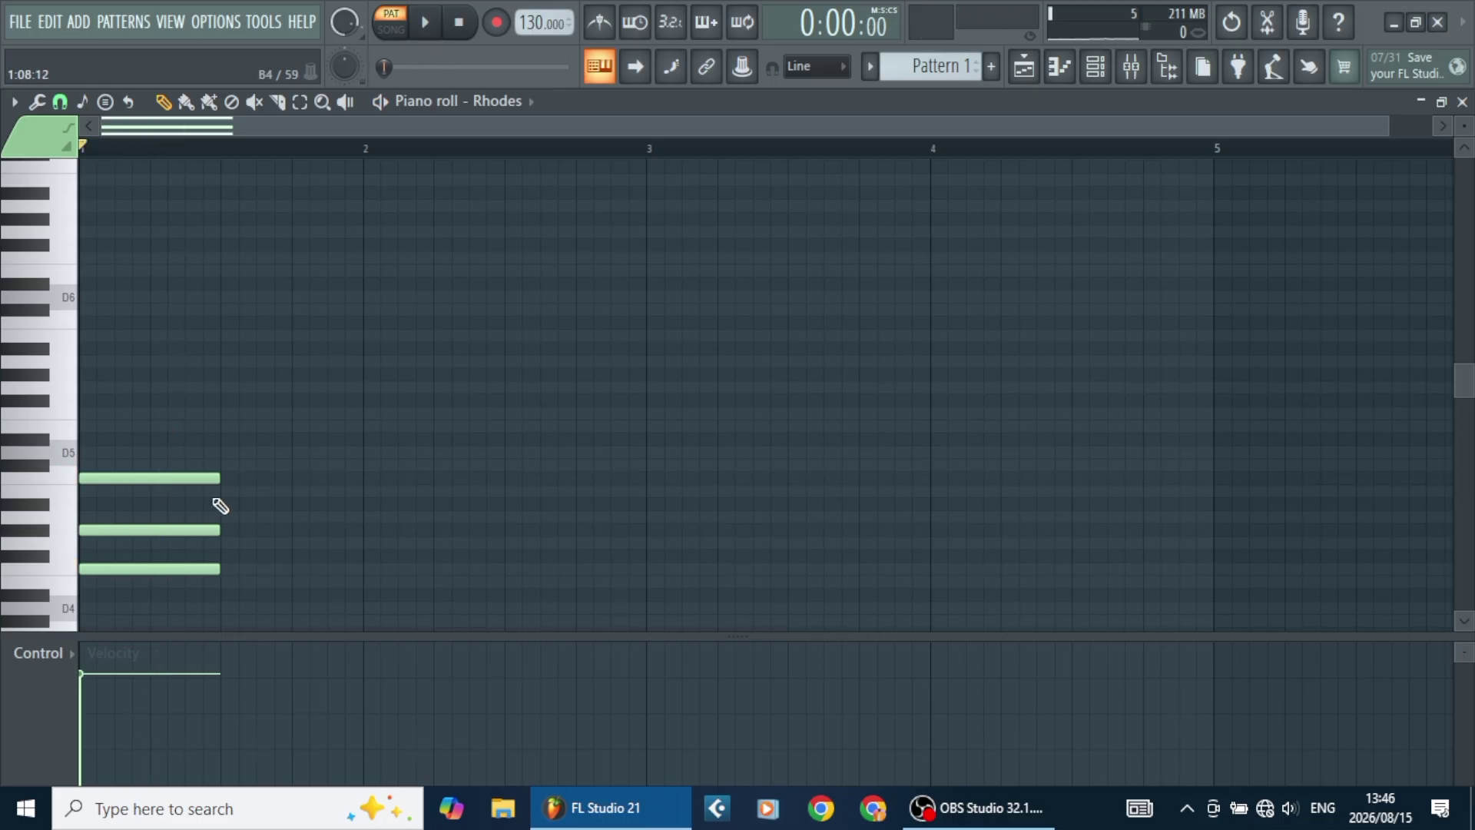
{"action": "key", "text": "ctrl+Up"}
{"action": "key", "text": "space"}
{"action": "key", "text": "space"}
Transpose the chord down five semitones to C5, D#5 and G5, checking by playback, and shorten its notes to about 7 steps.
{"action": "key", "text": "shift+Down"}
{"action": "key", "text": "shift+Down"}
{"action": "key", "text": "shift+Down"}
{"action": "key", "text": "space"}
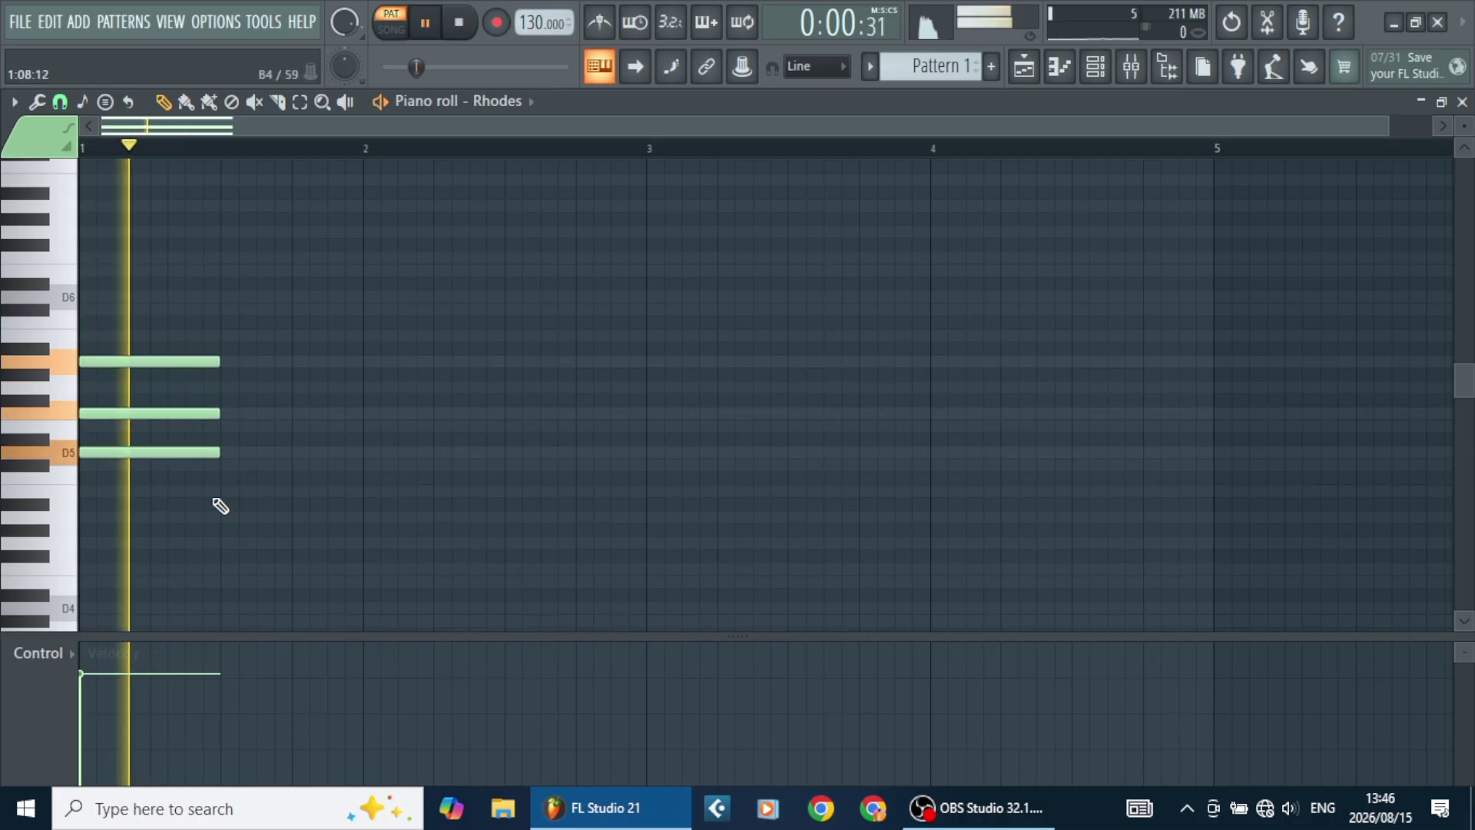
{"action": "key", "text": "space"}
{"action": "key", "text": "shift+Down"}
{"action": "key", "text": "space"}
{"action": "key", "text": "space"}
{"action": "key", "text": "shift+Down"}
{"action": "key", "text": "space"}
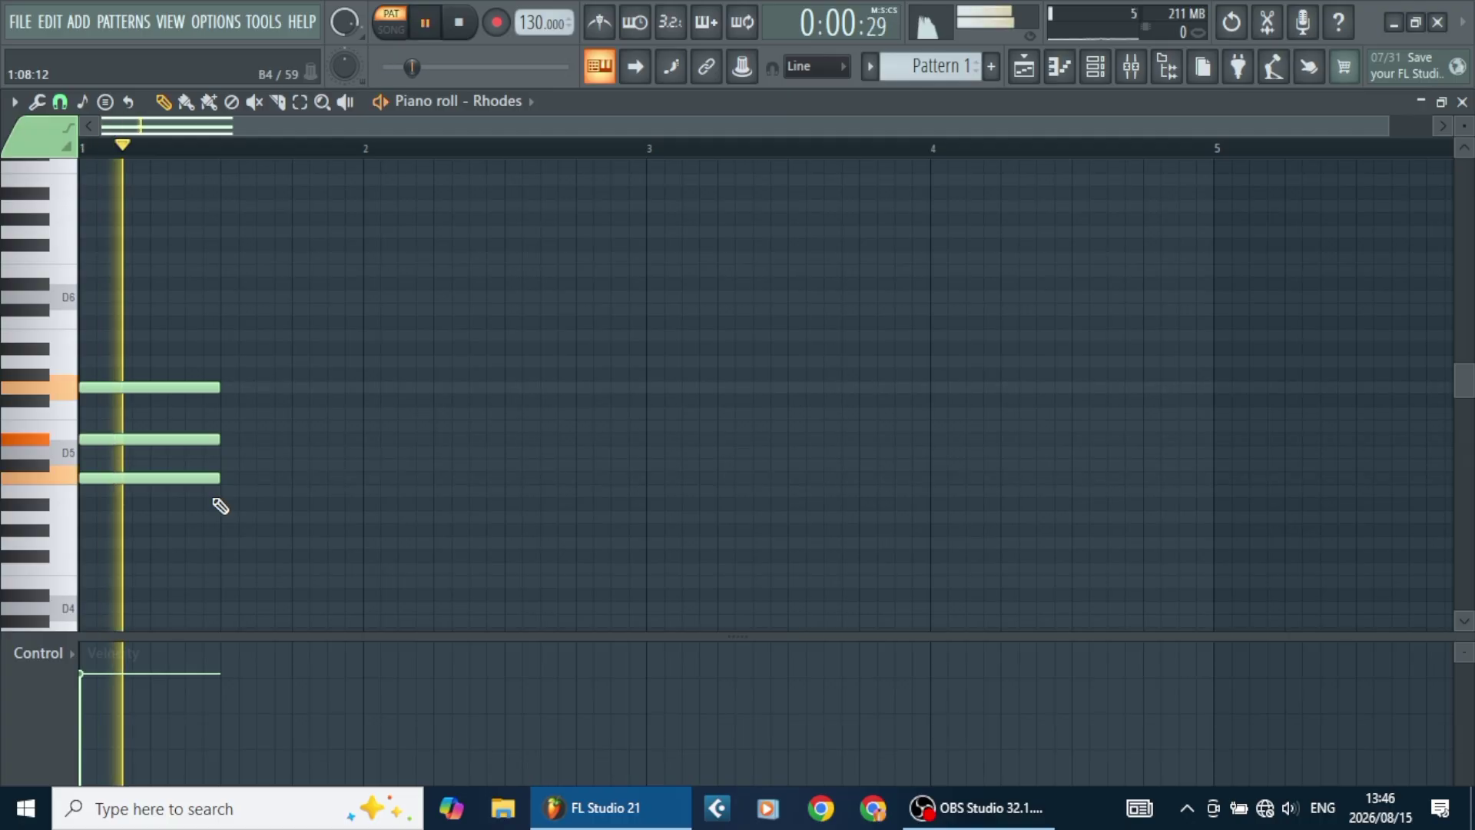
{"action": "key", "text": "space"}
{"action": "key", "text": "ctrl+a"}
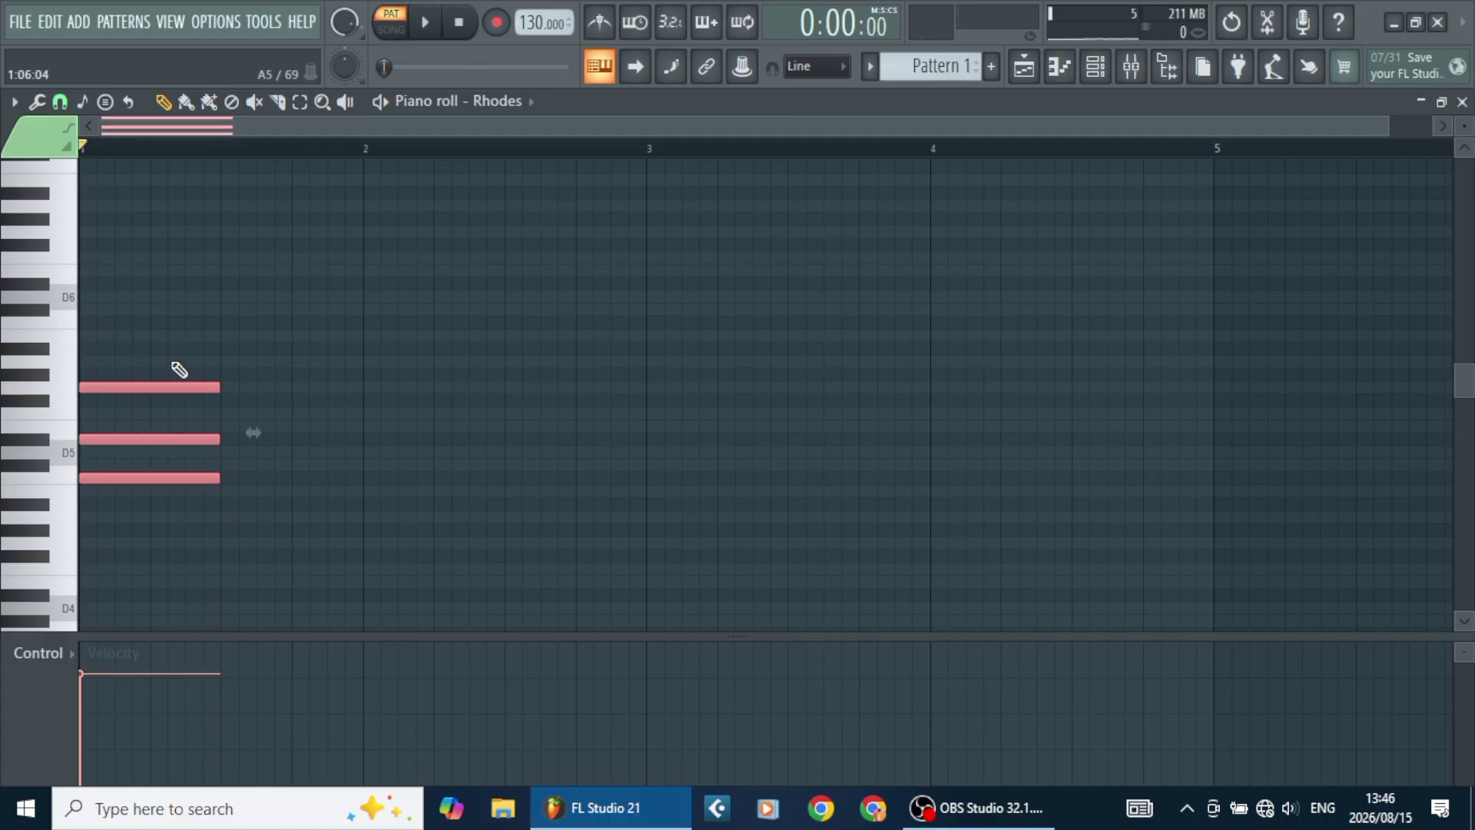
{"action": "mouse_move", "coordinate": [216, 390]}
{"action": "left_mouse_down"}
{"action": "mouse_move", "coordinate": [302, 399]}
{"action": "mouse_move", "coordinate": [183, 406]}
{"action": "mouse_move", "coordinate": [201, 415]}
{"action": "left_mouse_up"}
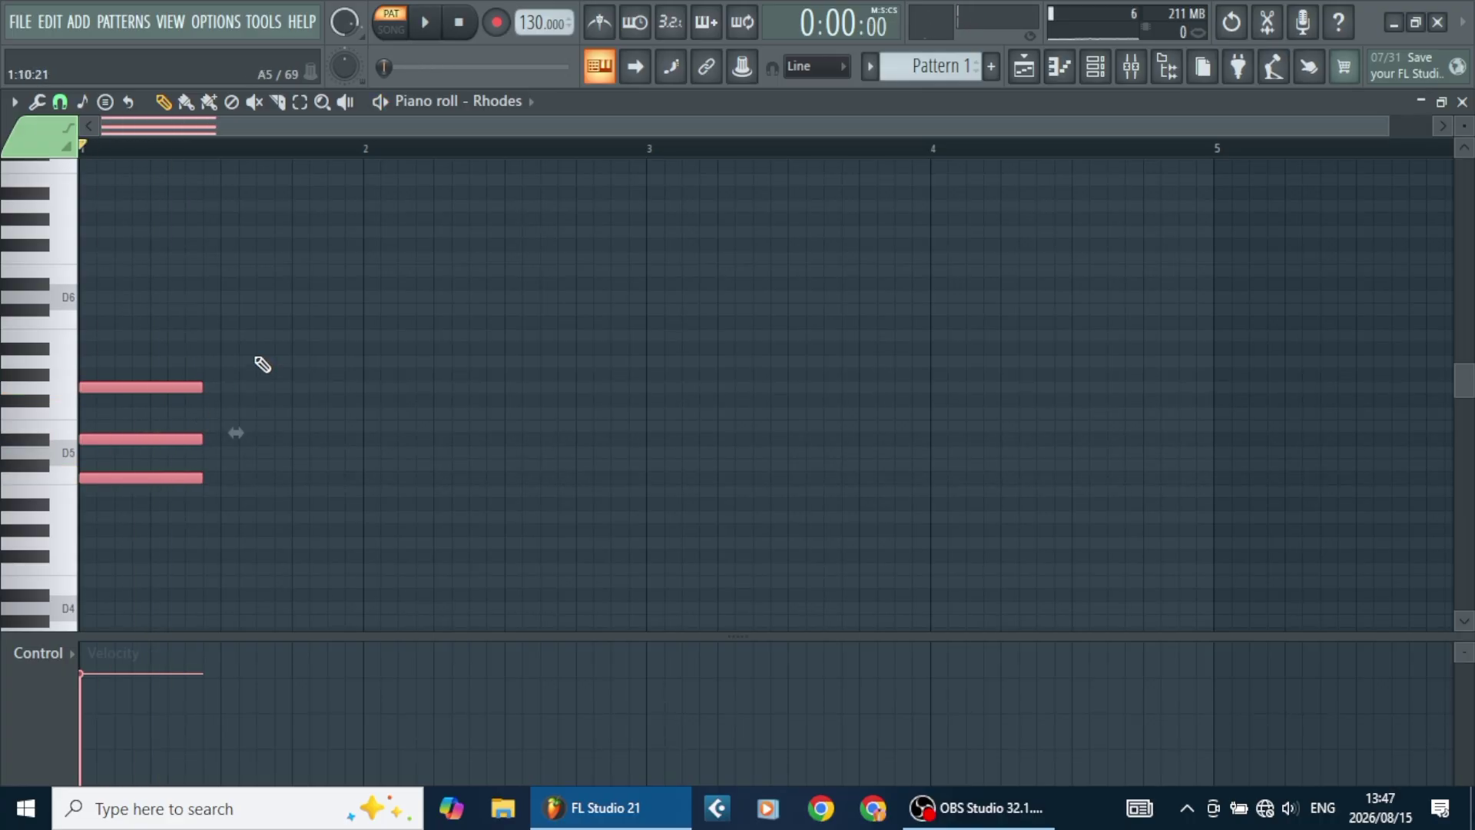
Set the tempo to 105 BPM and play the chord with the metronome on.
{"action": "mouse_move", "coordinate": [525, 27]}
{"action": "left_mouse_down"}
{"action": "mouse_move", "coordinate": [525, 49]}
{"action": "mouse_move", "coordinate": [522, 31]}
{"action": "left_mouse_up"}
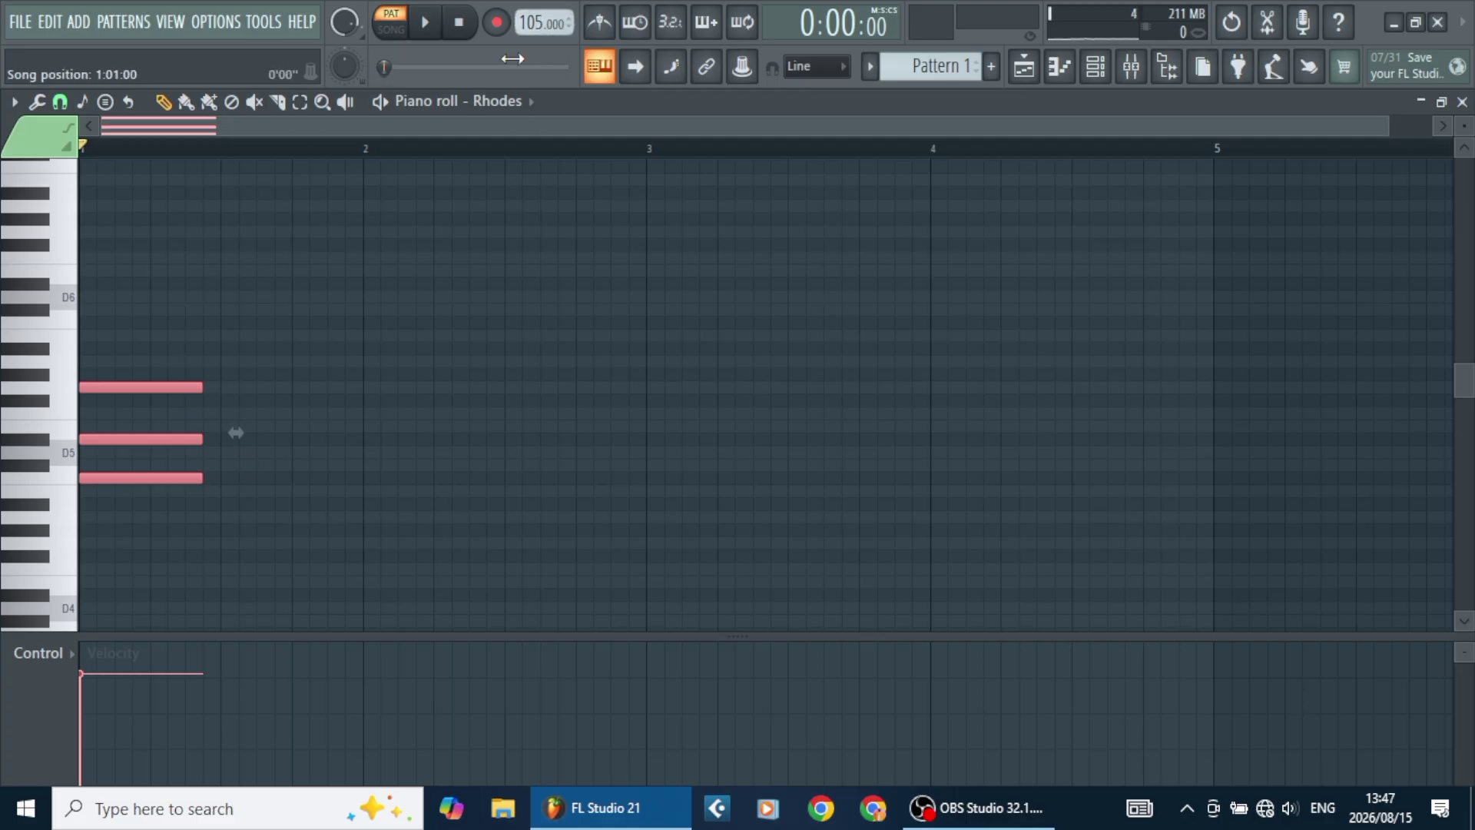
{"action": "left_click", "coordinate": [612, 26]}
{"action": "key", "text": "space"}
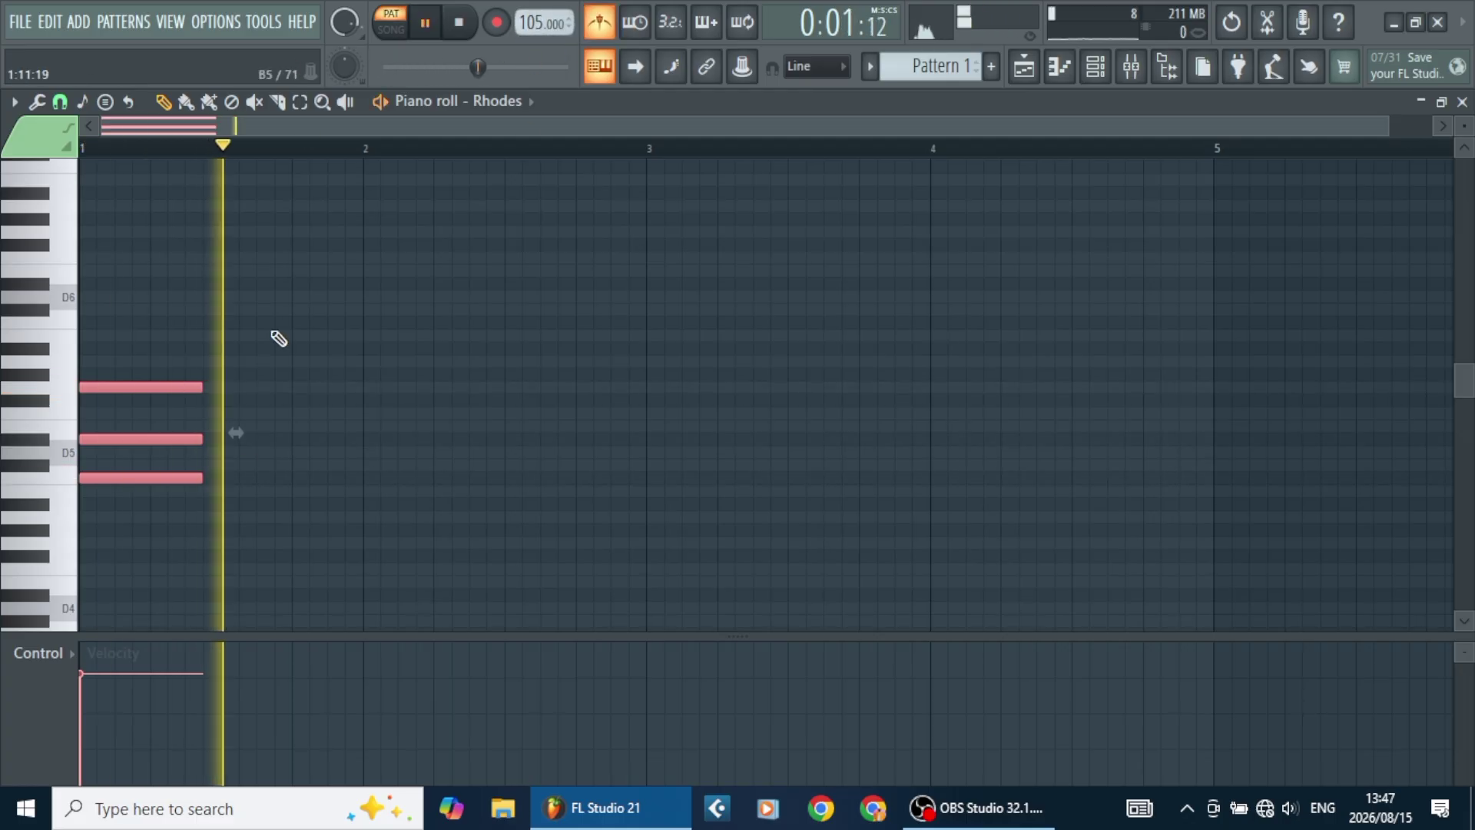
{"action": "key", "text": "space"}
{"action": "key", "text": "space"}
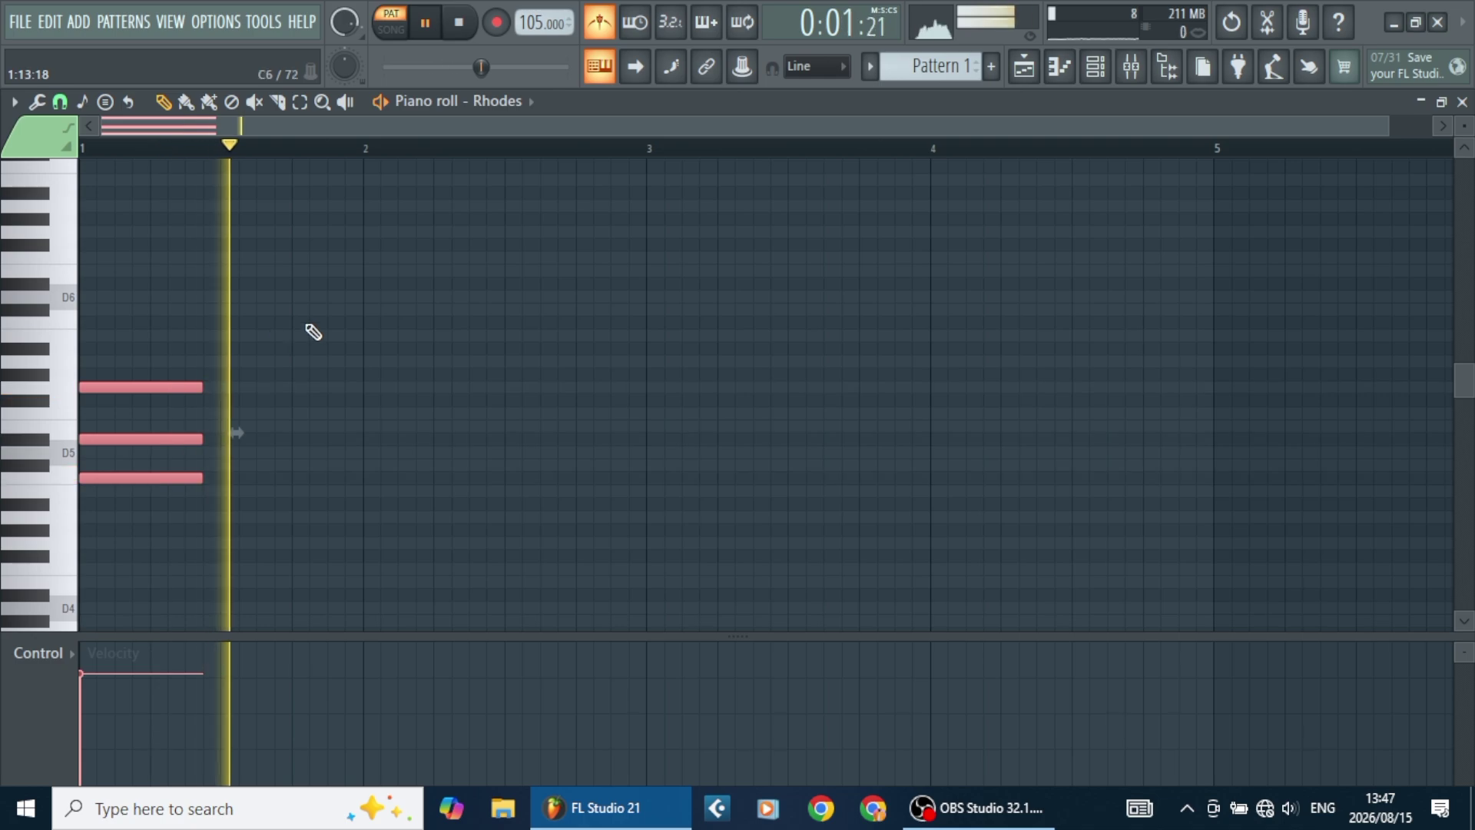
{"action": "key", "text": "space"}
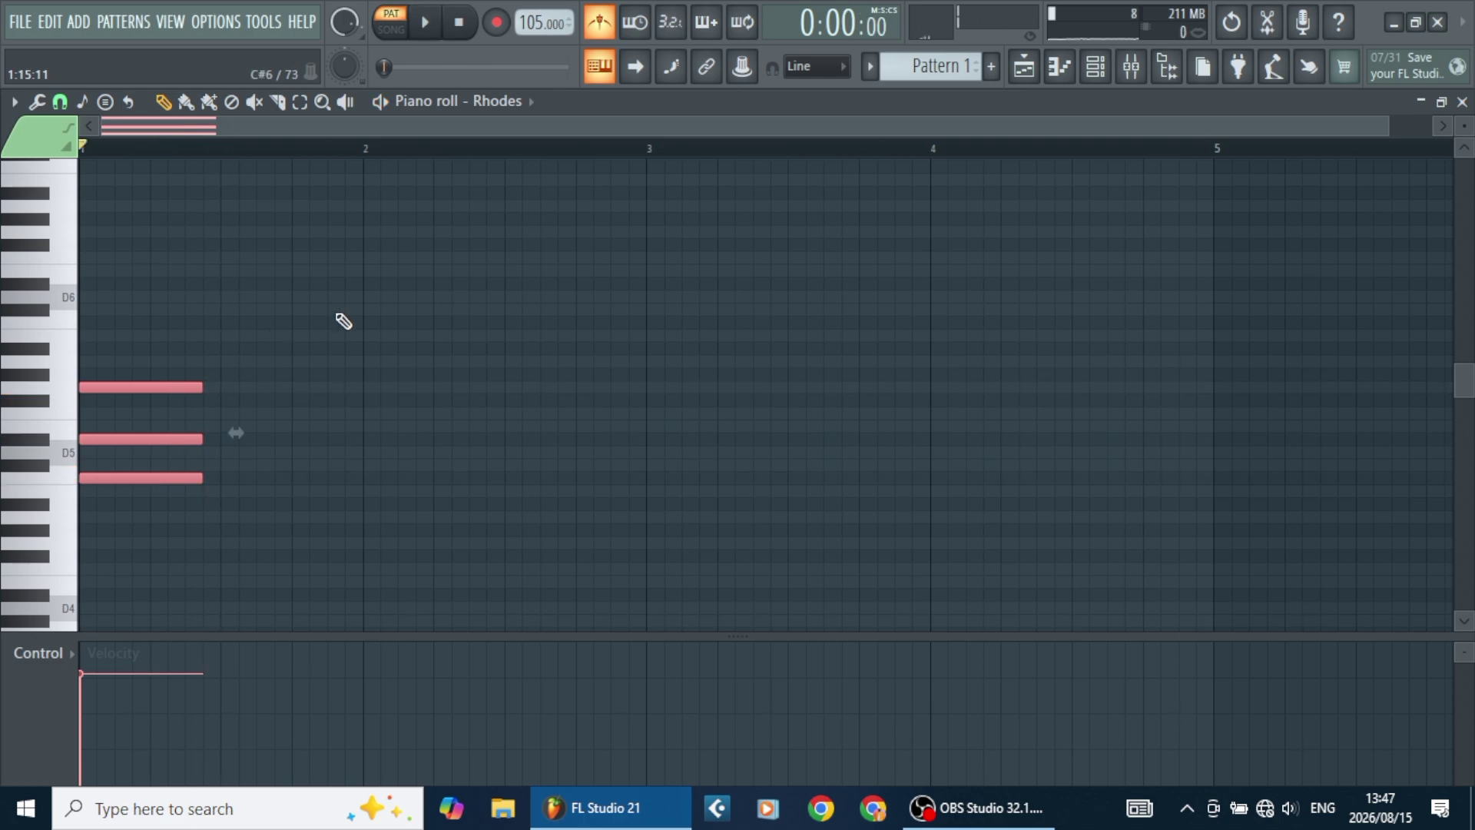
Set the Rhodes channel's root note to C5 and play the chord in the piano roll.
{"action": "left_click", "coordinate": [1096, 66]}
{"action": "left_click", "coordinate": [324, 281]}
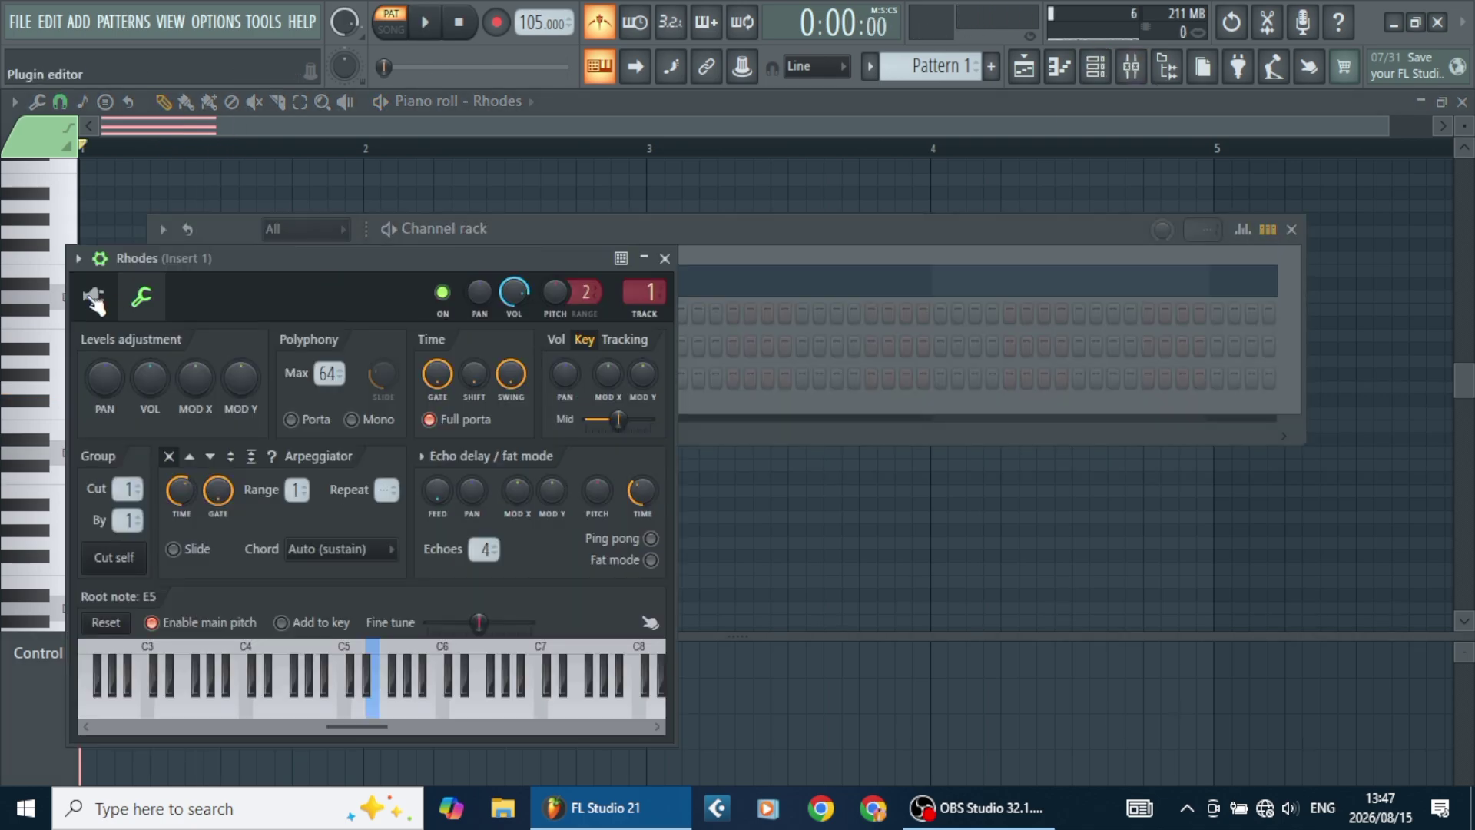
{"action": "left_click", "coordinate": [352, 649]}
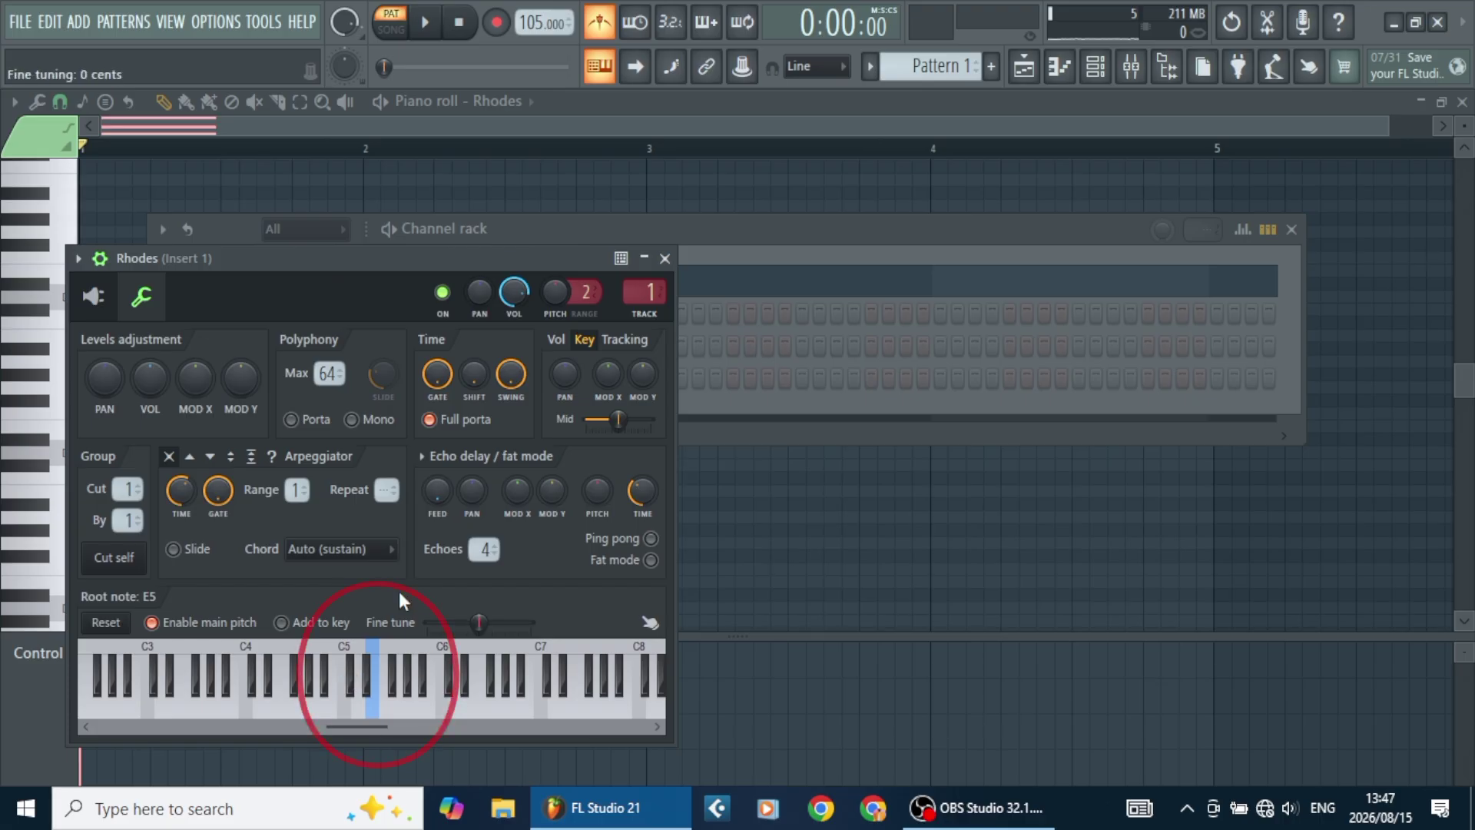
{"action": "right_click", "coordinate": [348, 653]}
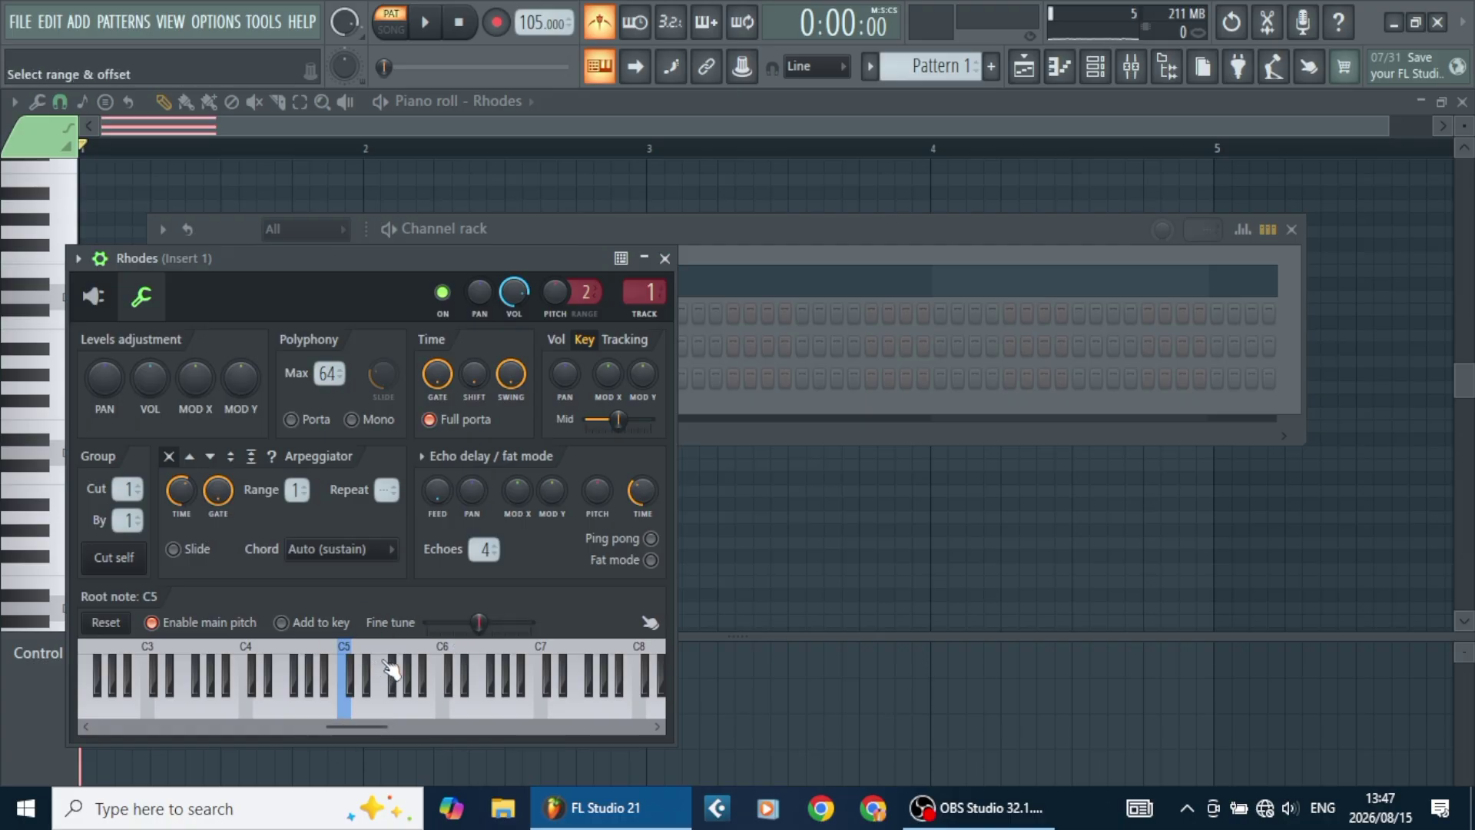
{"action": "left_click", "coordinate": [814, 525]}
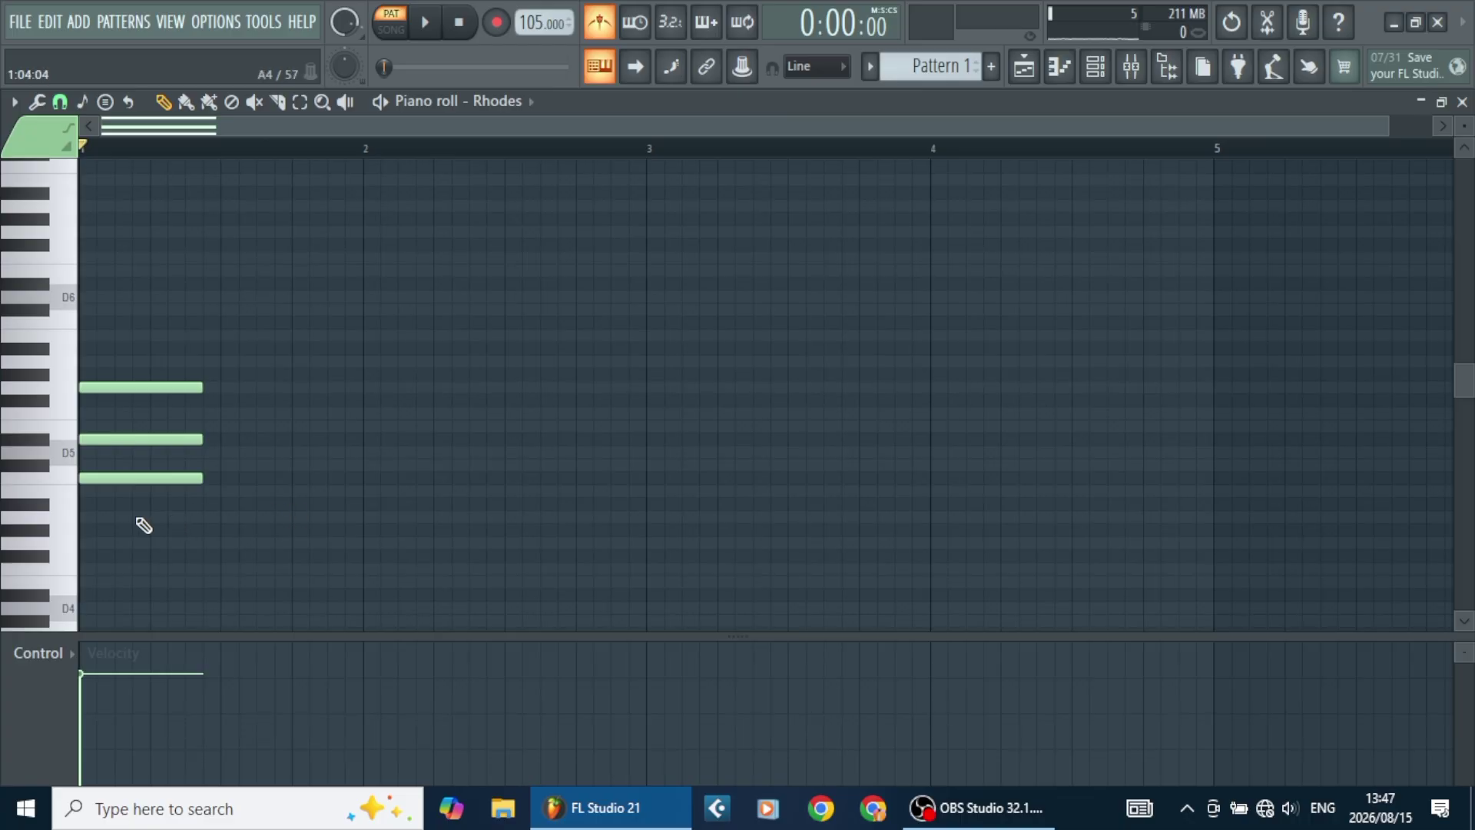
{"action": "left_click", "coordinate": [65, 484]}
{"action": "key", "text": "space"}
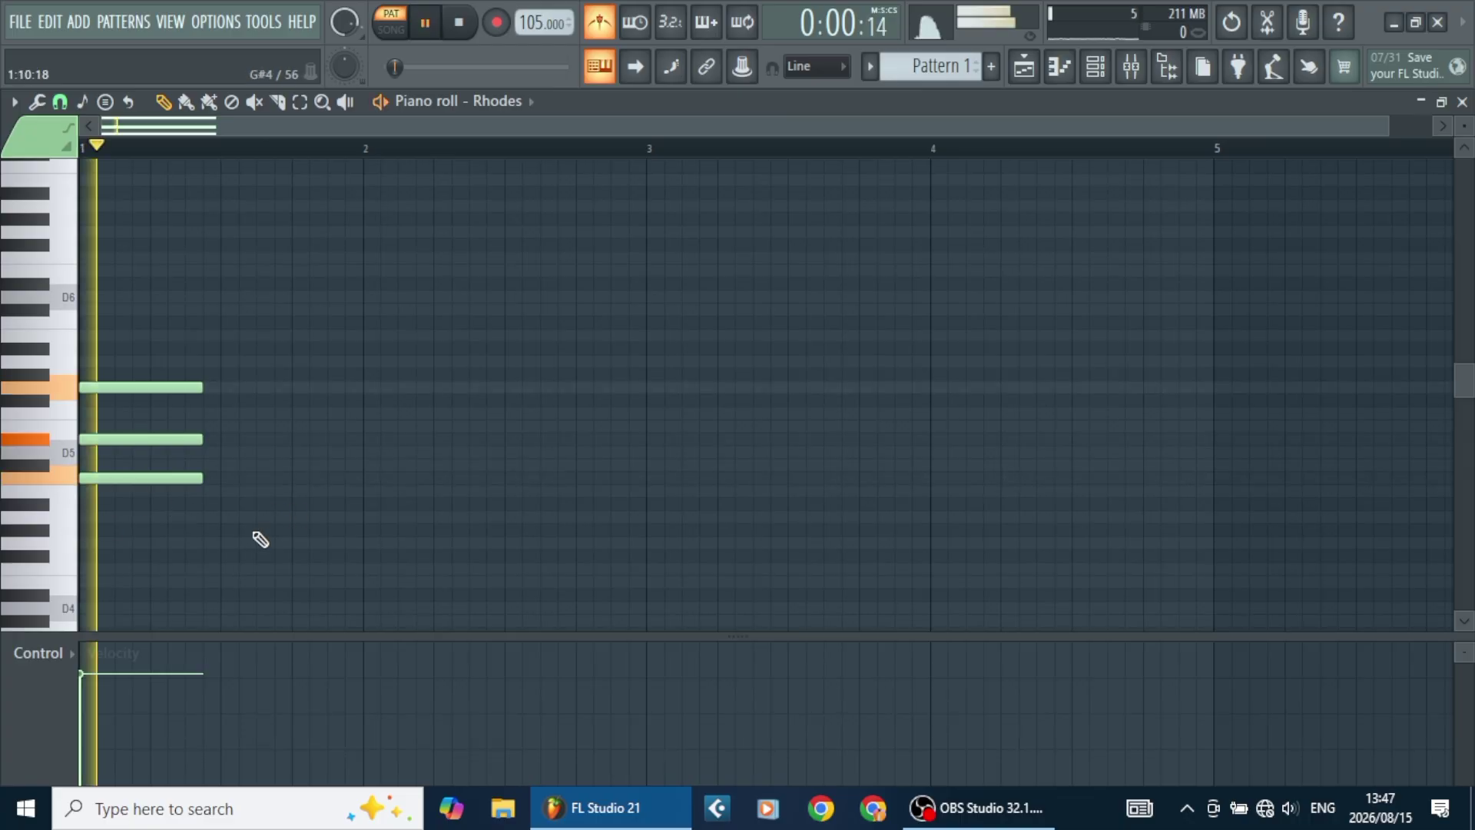
Shorten the three notes of the first Rhodes chord to 6 steps, checking the timing against the metronome by playback.
{"action": "key", "text": "space"}
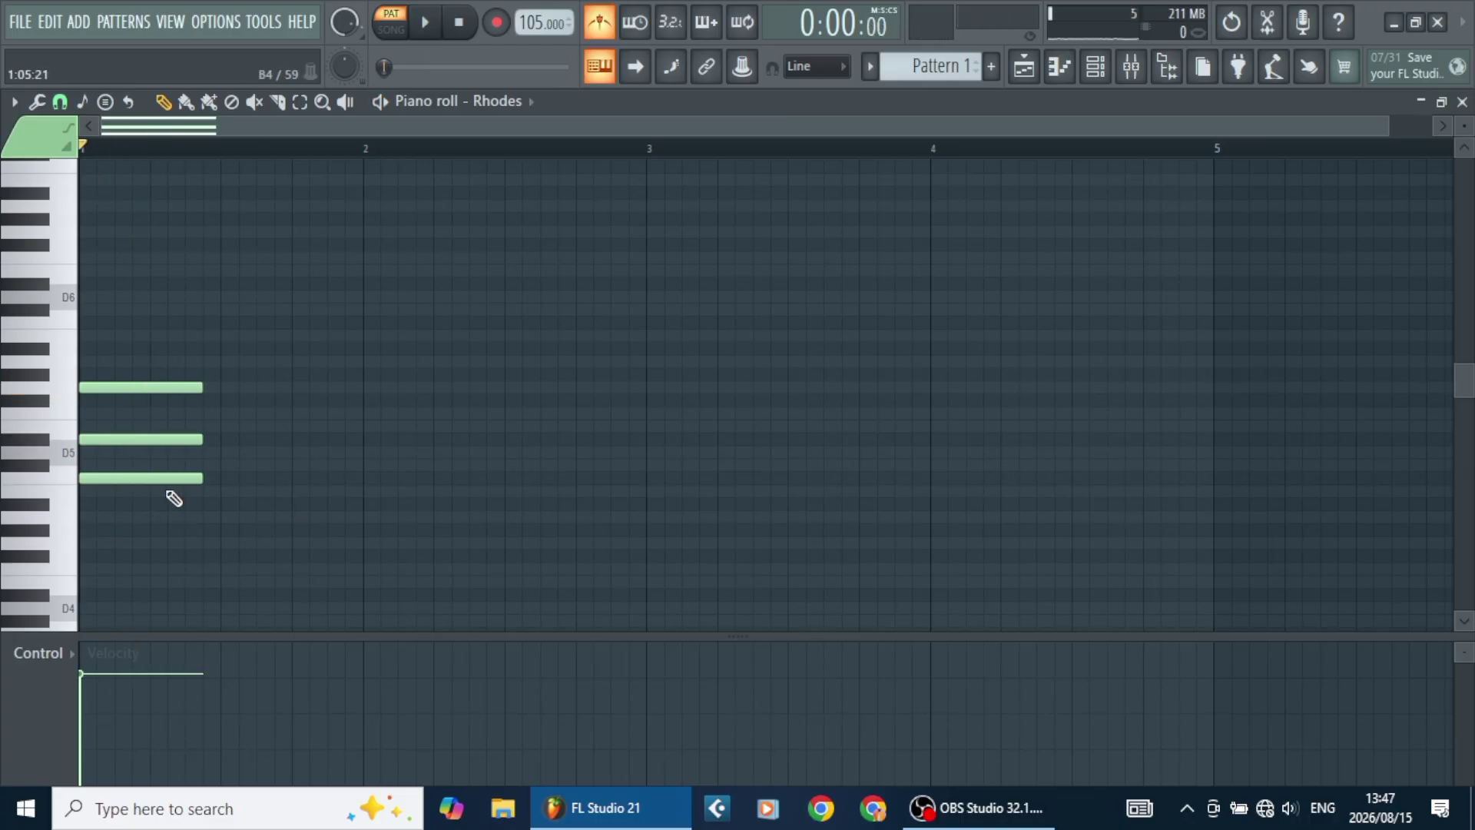
{"action": "key", "text": "space"}
{"action": "key", "text": "space"}
{"action": "left_click_drag", "start_coordinate": [206, 507], "coordinate": [178, 358]}
{"action": "key", "text": "space"}
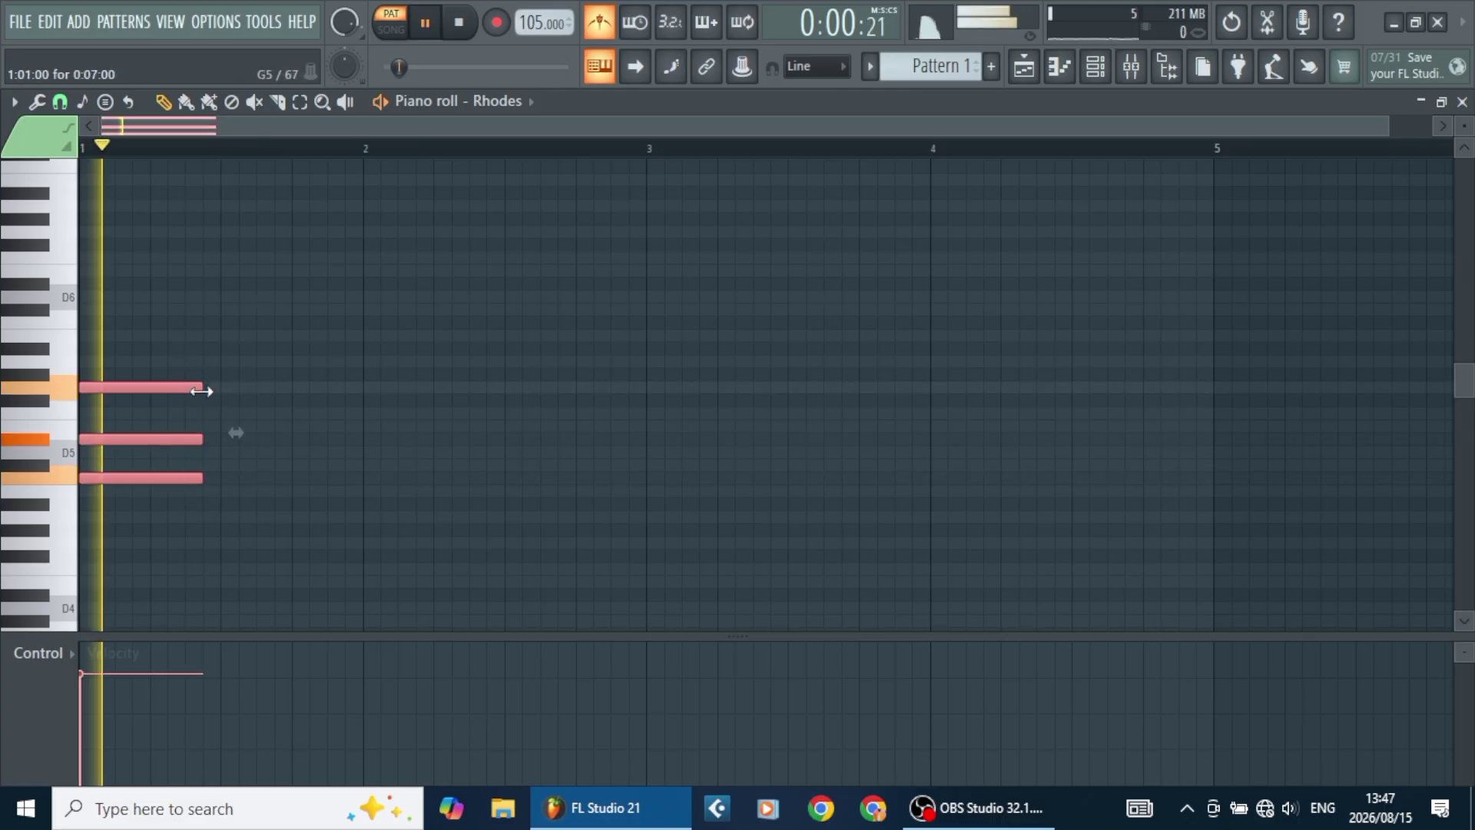
{"action": "key", "text": "space"}
{"action": "left_click_drag", "start_coordinate": [185, 389], "coordinate": [179, 392]}
{"action": "key", "text": "space"}
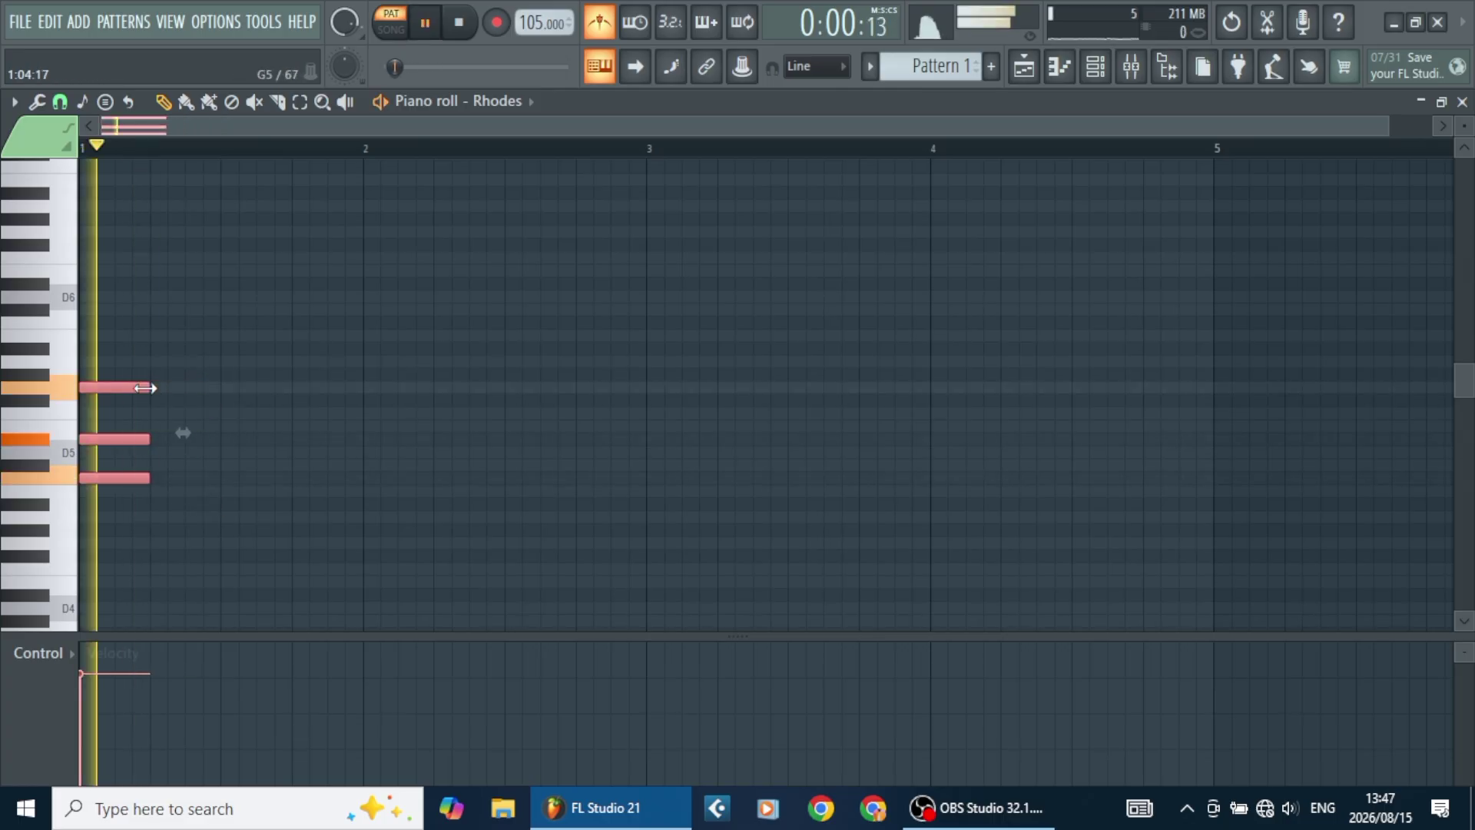
{"action": "key", "text": "space"}
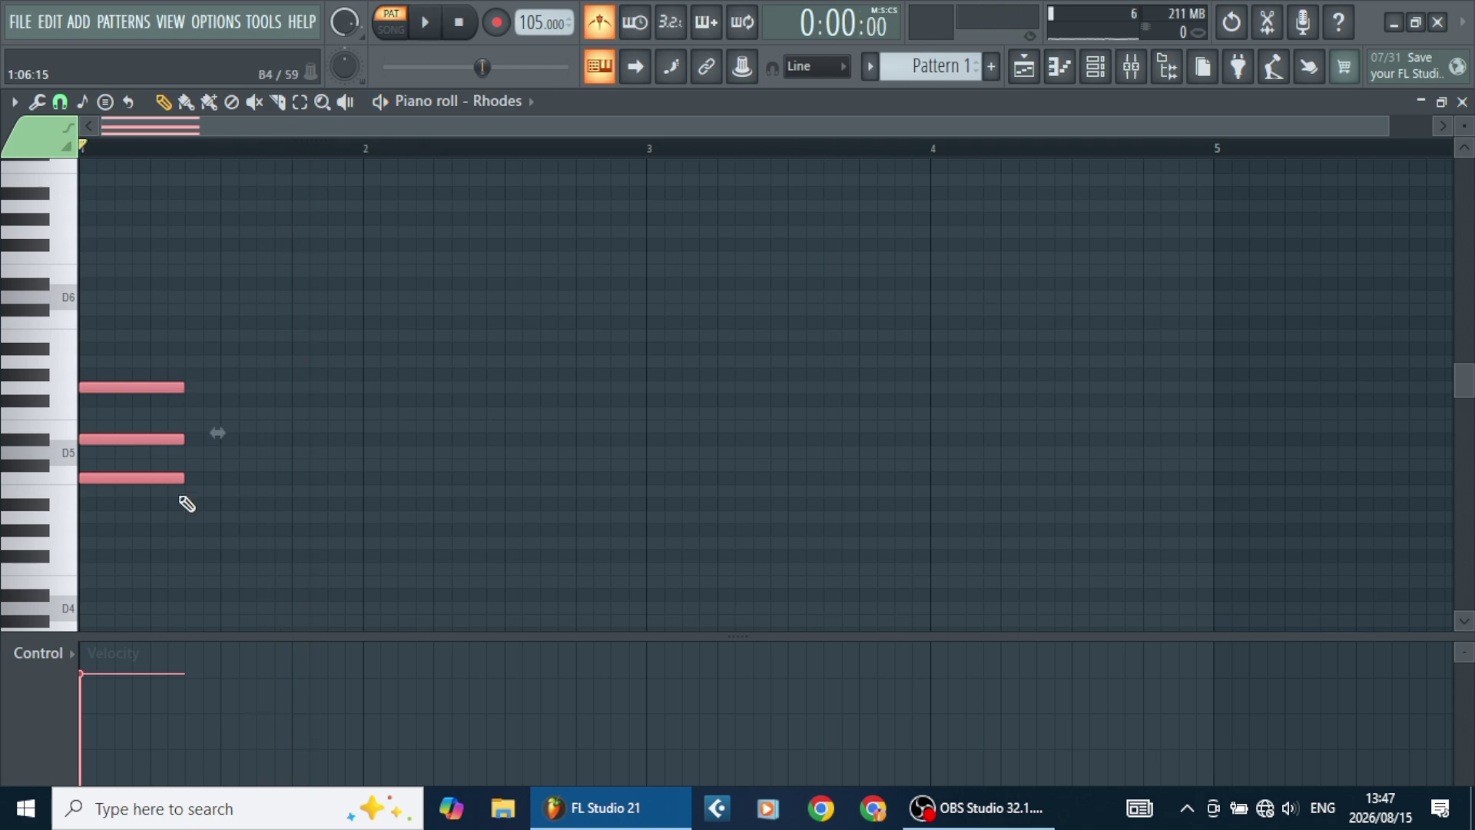
Add two consecutive 6-step notes, A#4 and G#4, directly after the first chord and play the pattern.
{"action": "left_click", "coordinate": [186, 504]}
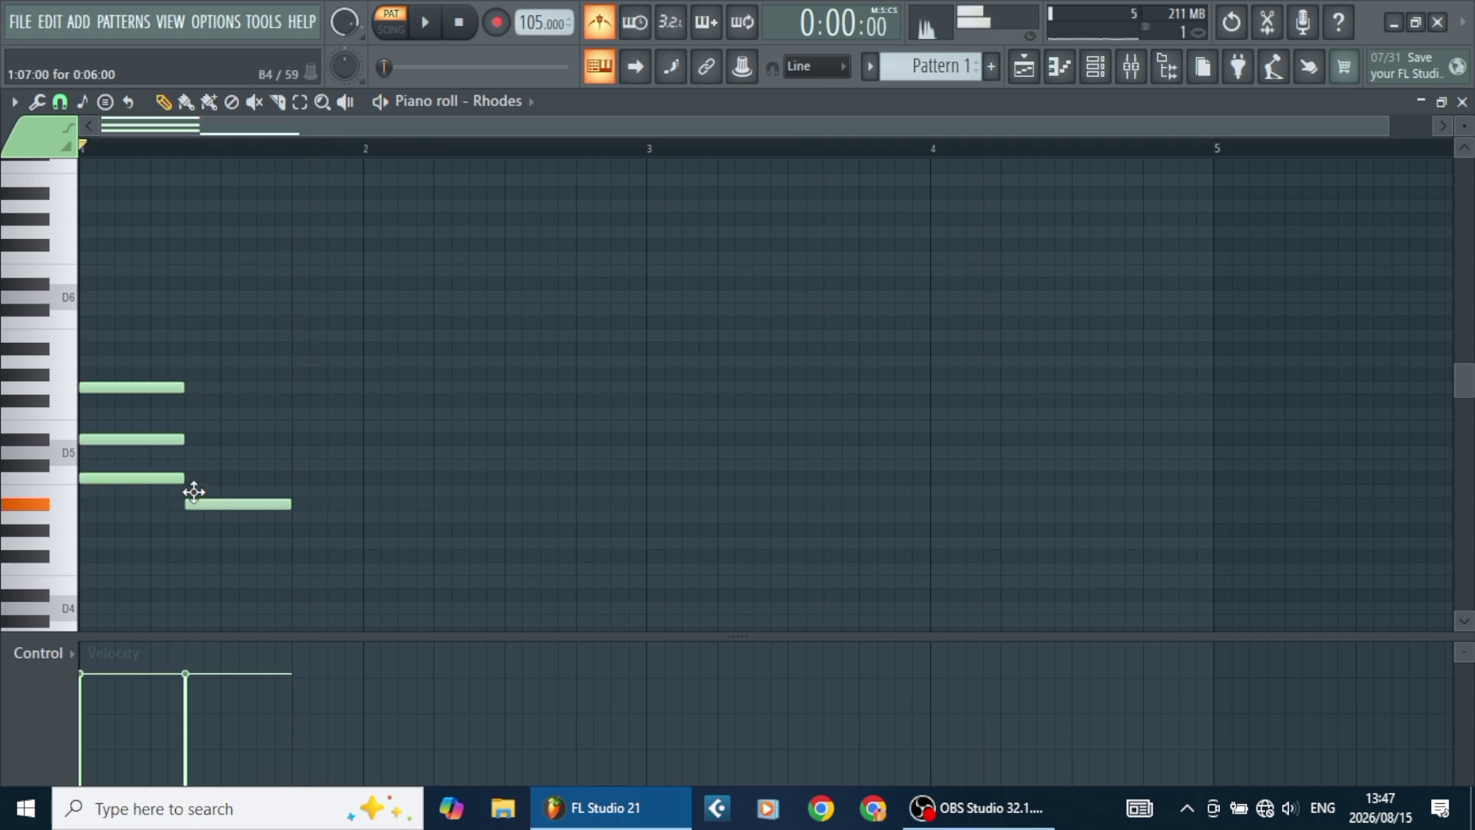
{"action": "left_click", "coordinate": [332, 560]}
{"action": "left_click_drag", "start_coordinate": [333, 560], "coordinate": [306, 540]}
{"action": "key", "text": "space"}
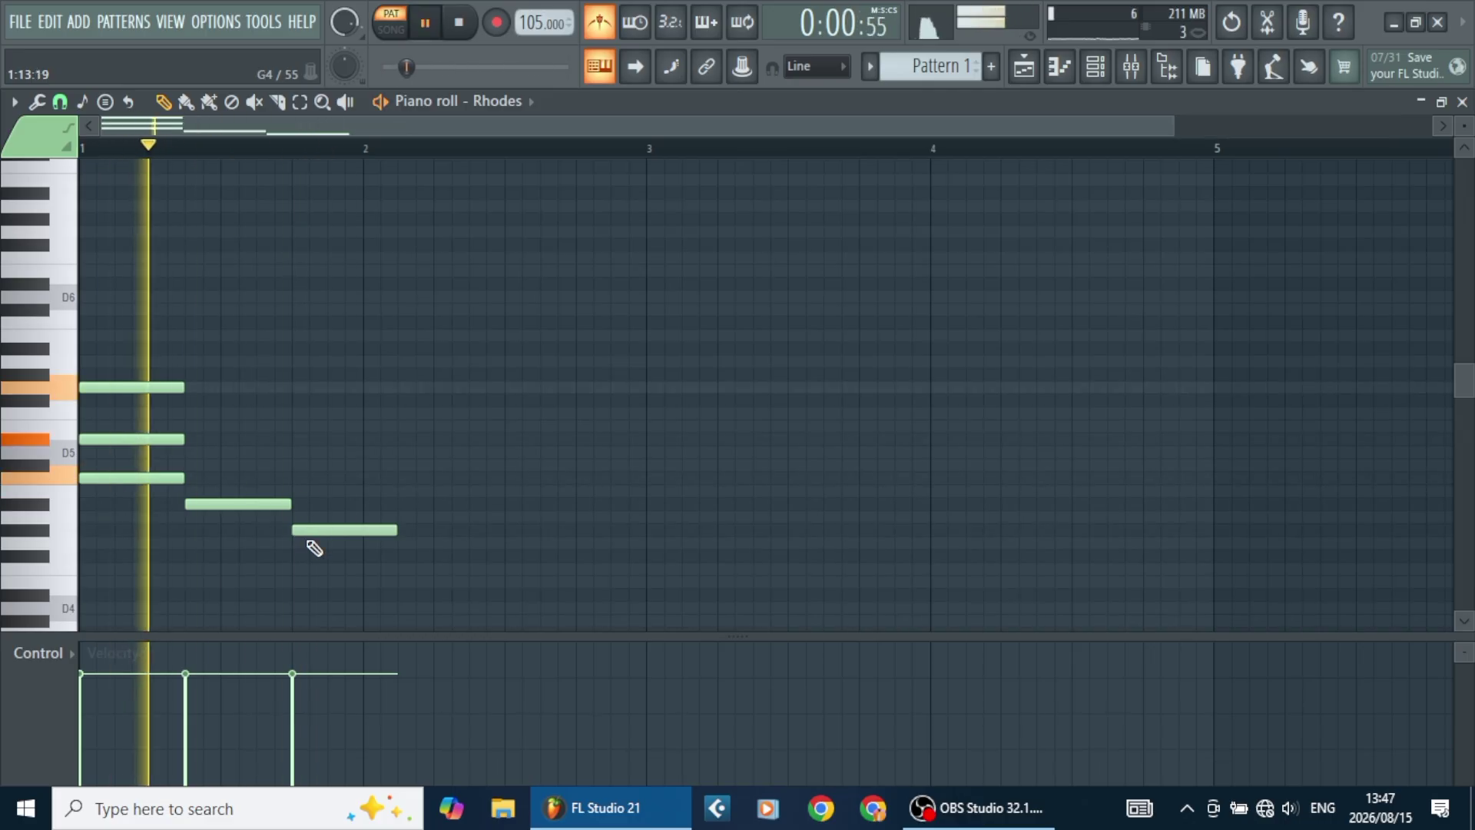
Duplicate the A#4 and G#4 notes four semitones up to D5 and C5.
{"action": "left_click_drag", "start_coordinate": [312, 543], "coordinate": [208, 462]}
{"action": "key", "text": "space"}
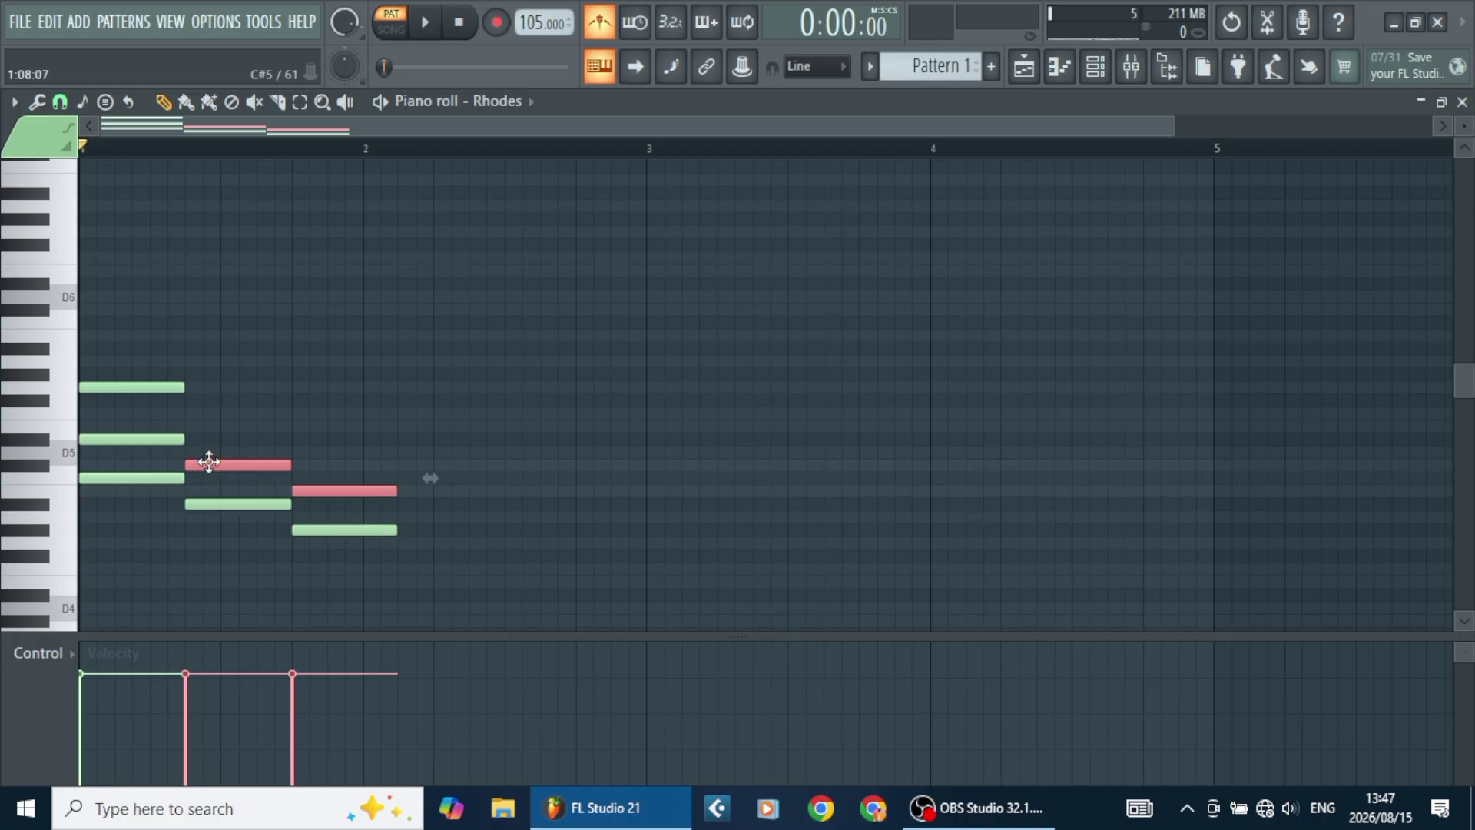
{"action": "left_click_drag", "start_coordinate": [210, 451], "coordinate": [210, 447]}
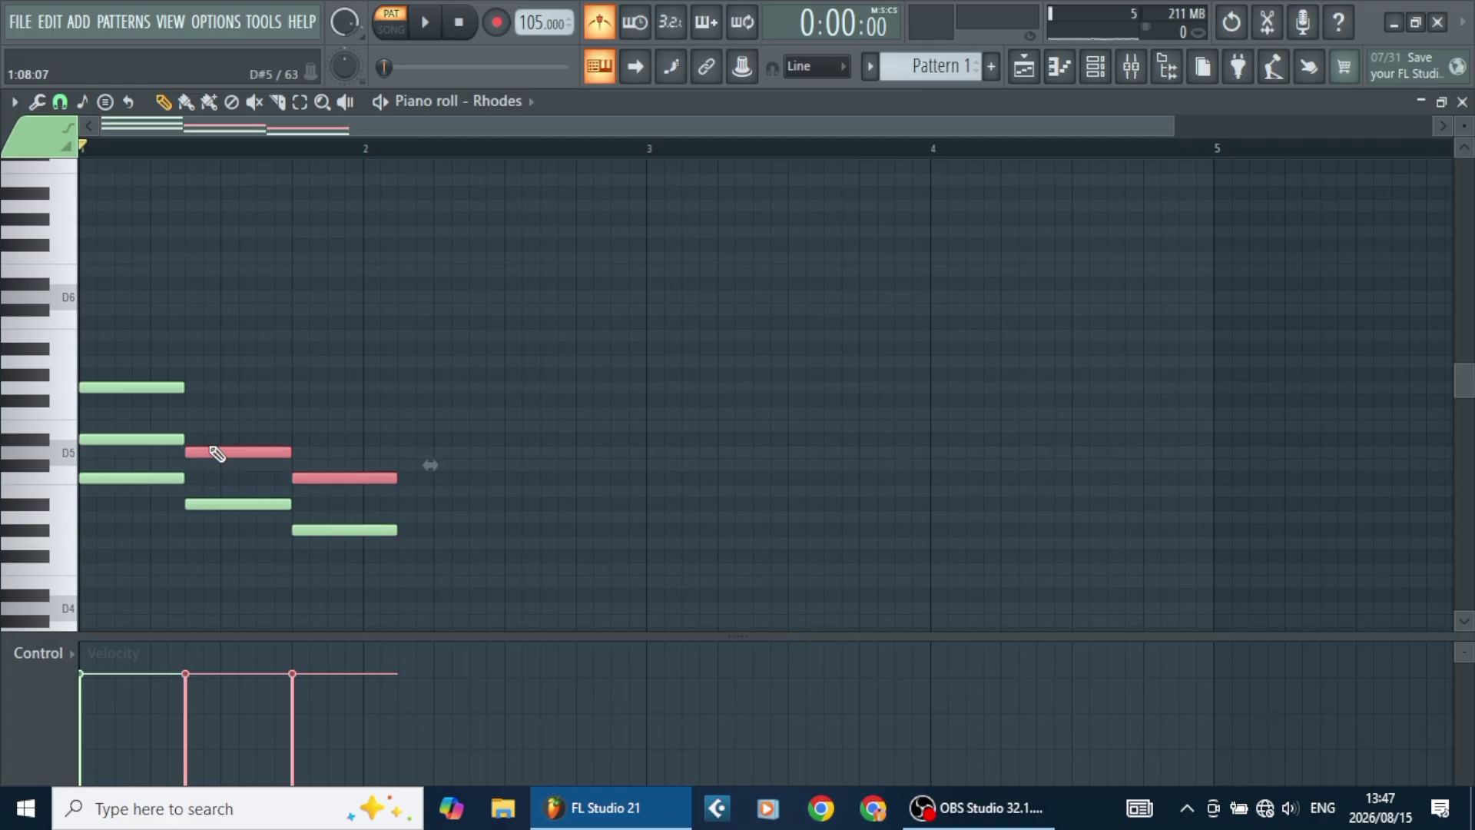
{"action": "left_click", "coordinate": [209, 436]}
{"action": "key", "text": "ctrl+x"}
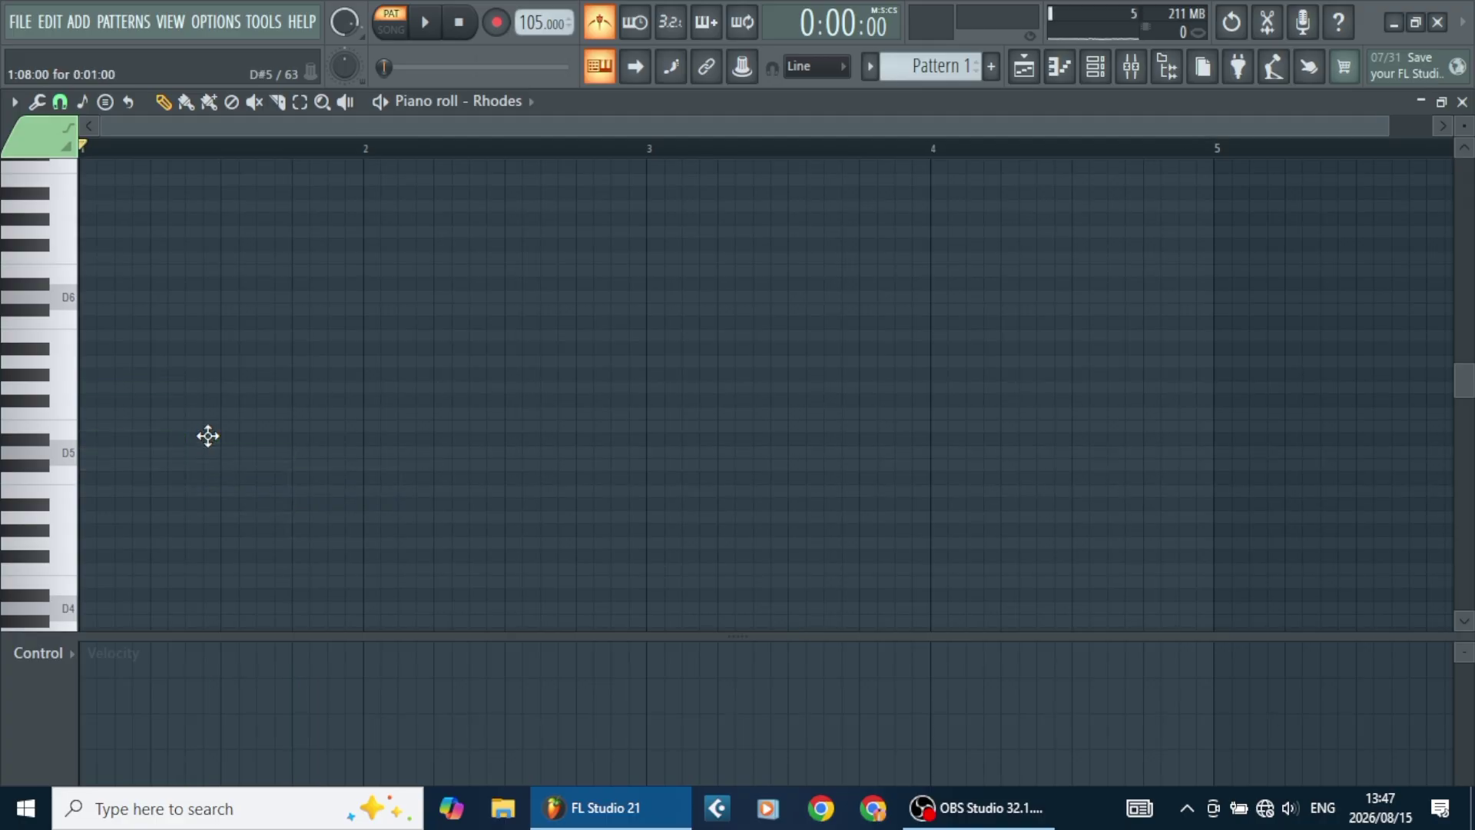
{"action": "key", "text": "ctrl+z"}
{"action": "key", "text": "ctrl+z"}
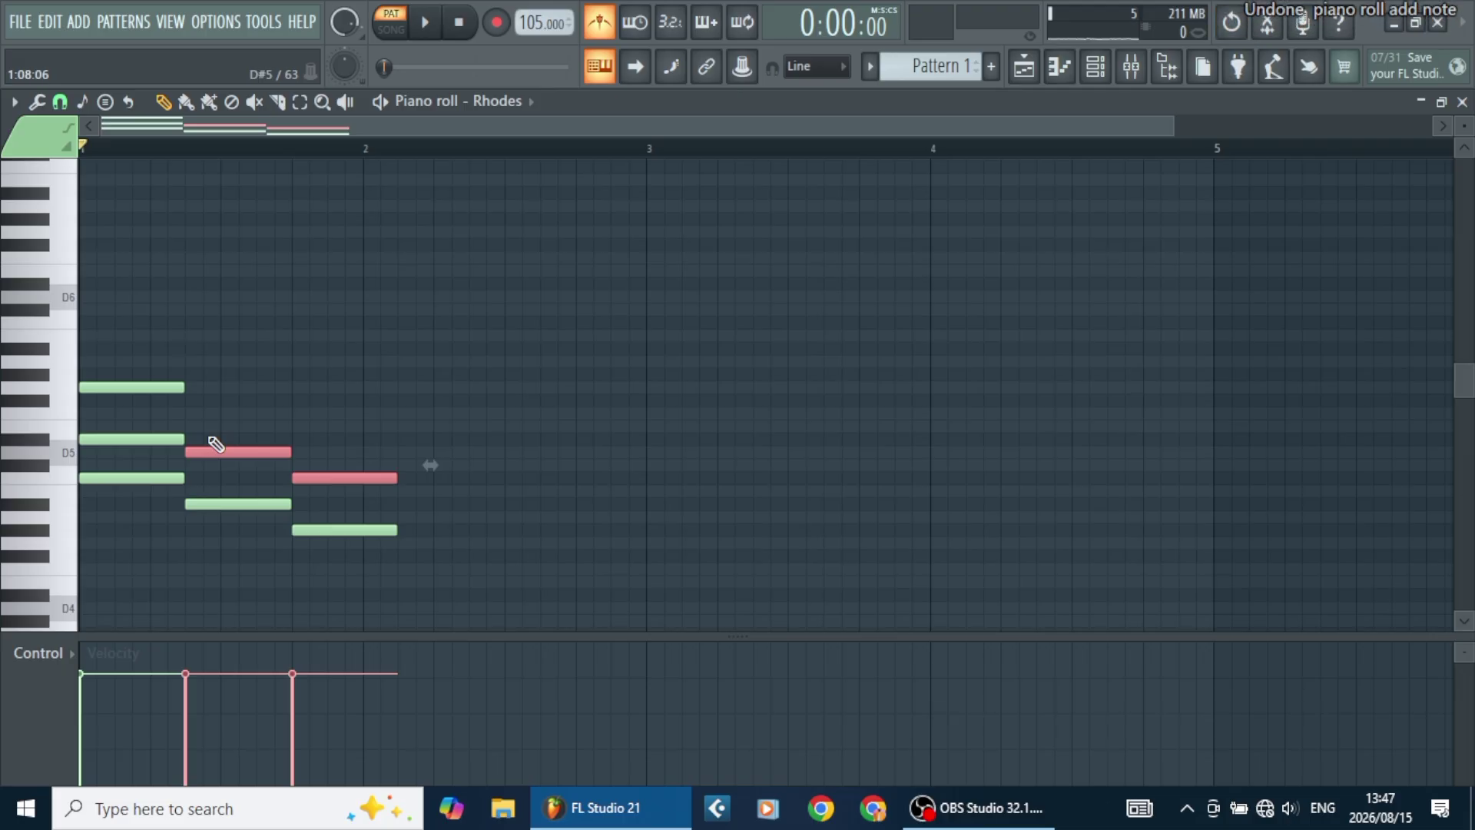
Duplicate the D5 and C5 notes three semitones up to F5 and D#5, and play the three chords.
{"action": "left_click_drag", "start_coordinate": [202, 428], "coordinate": [202, 403]}
{"action": "key", "text": "space"}
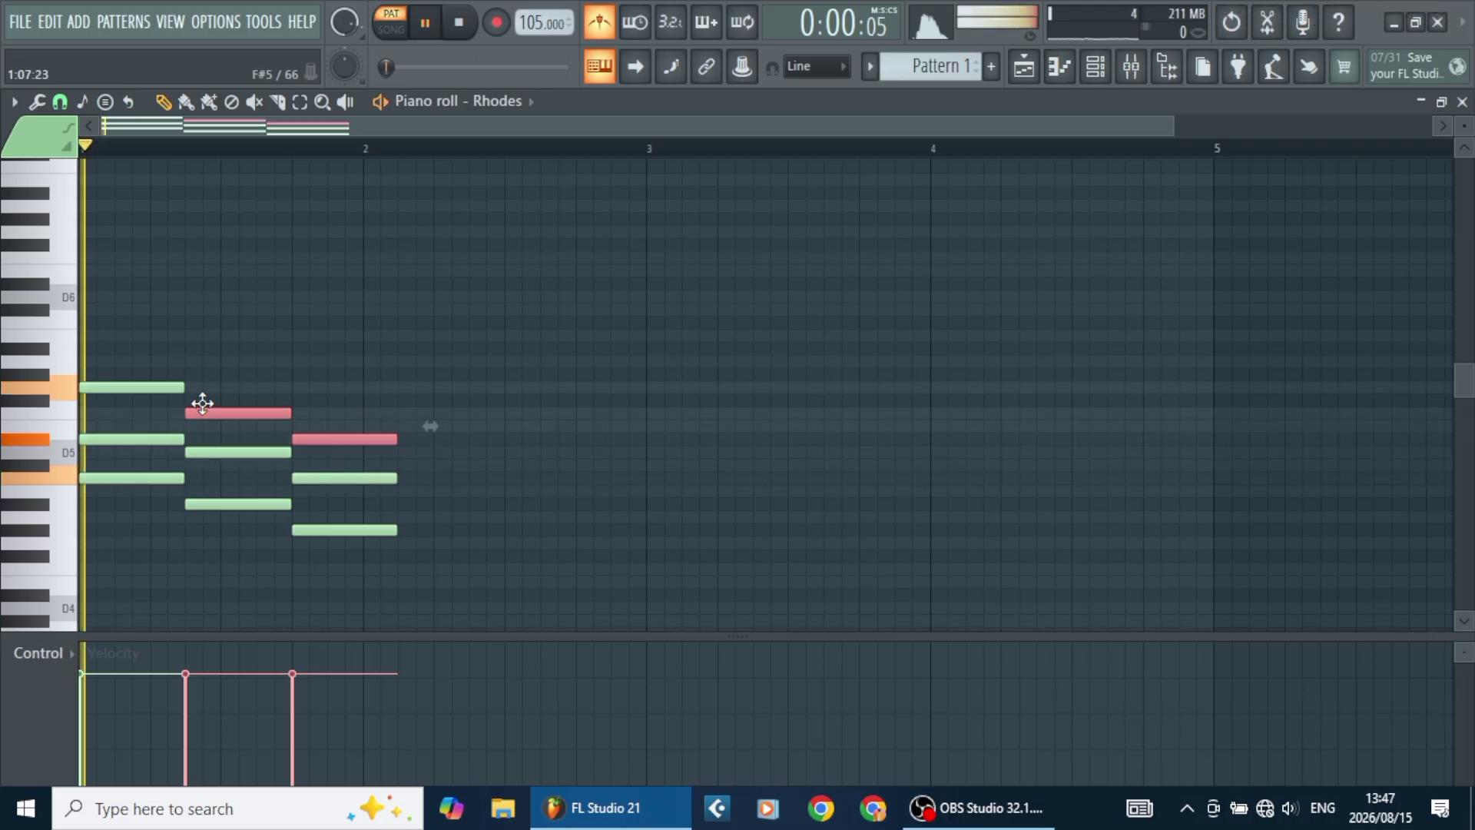
{"action": "key", "text": "space"}
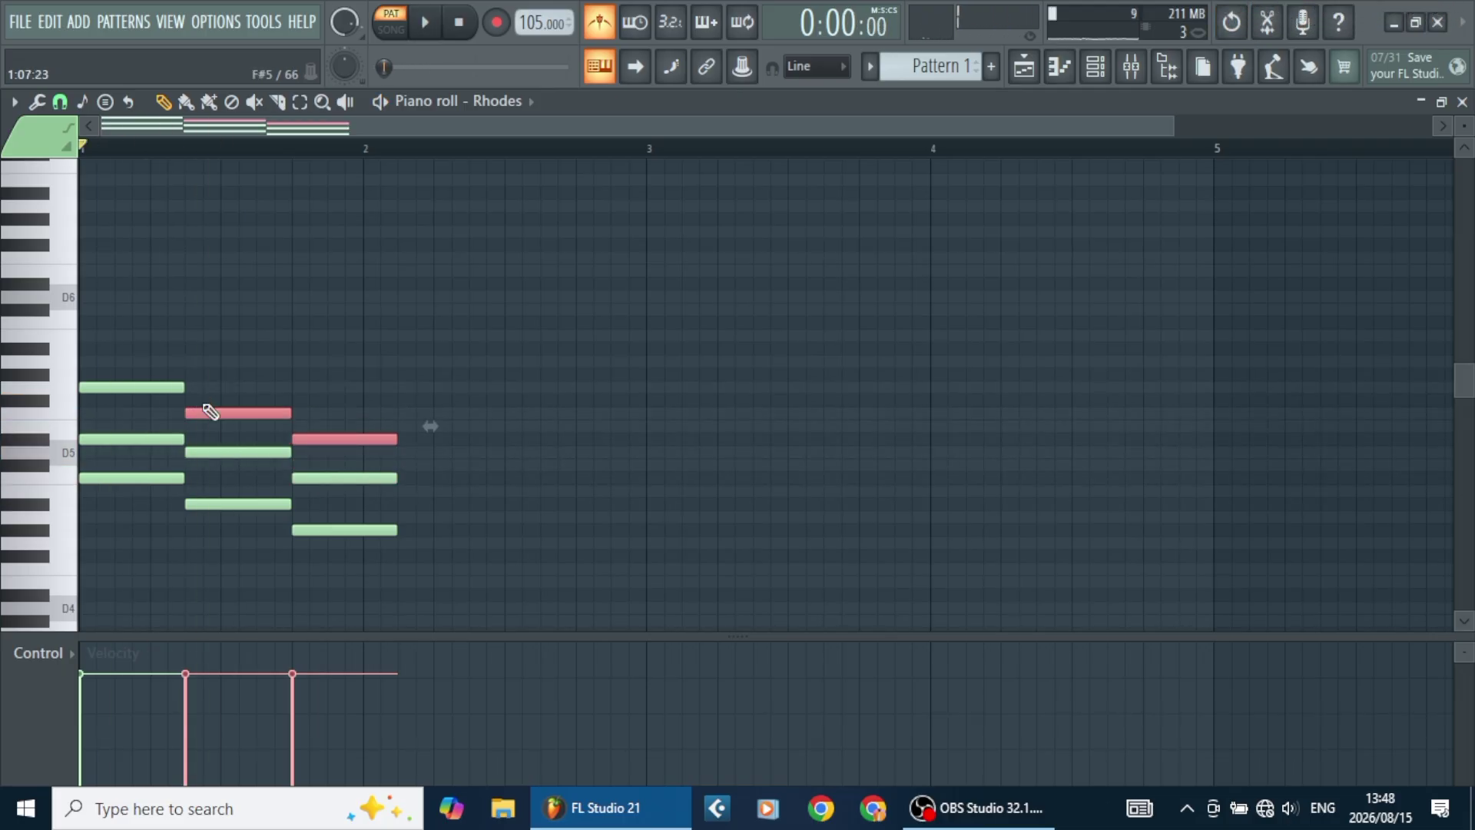
{"action": "key", "text": "space"}
Select the third chord (G#4, C5, D#5) and lengthen its notes to end at bar 3.
{"action": "left_click", "coordinate": [342, 478]}
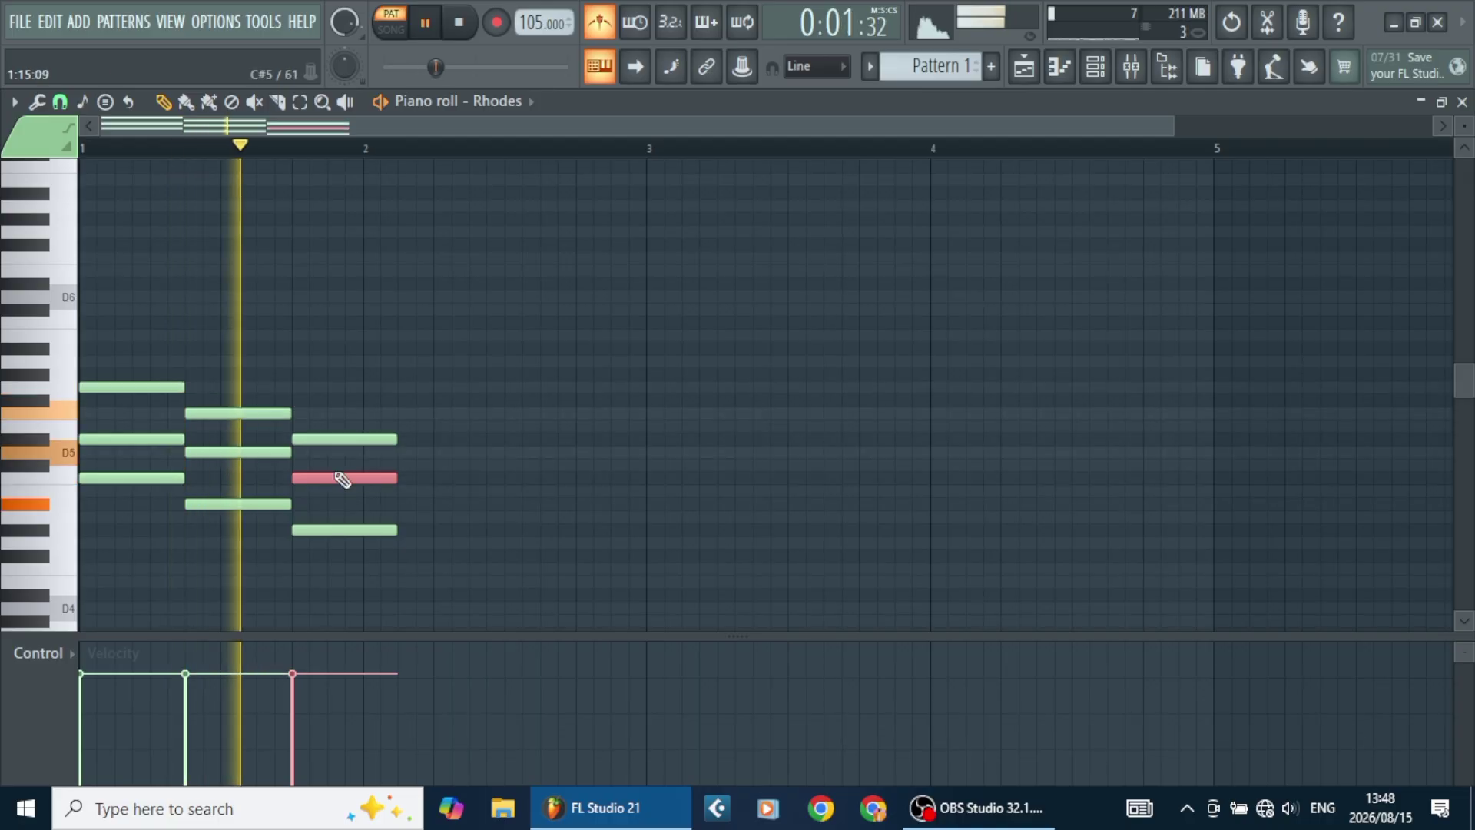
{"action": "left_click_drag", "start_coordinate": [444, 560], "coordinate": [375, 440]}
{"action": "key", "text": "space"}
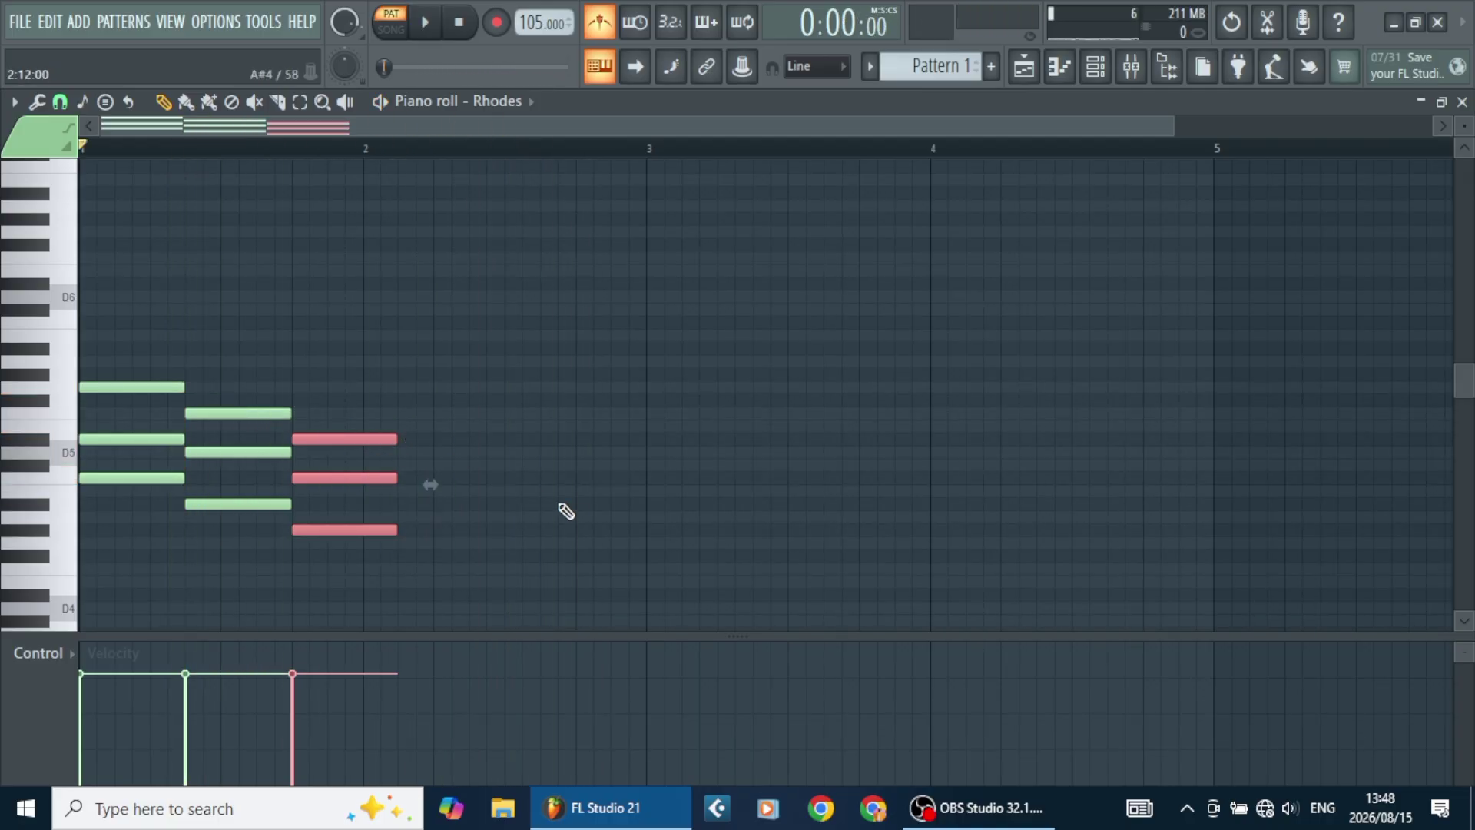
{"action": "left_click_drag", "start_coordinate": [395, 443], "coordinate": [668, 469]}
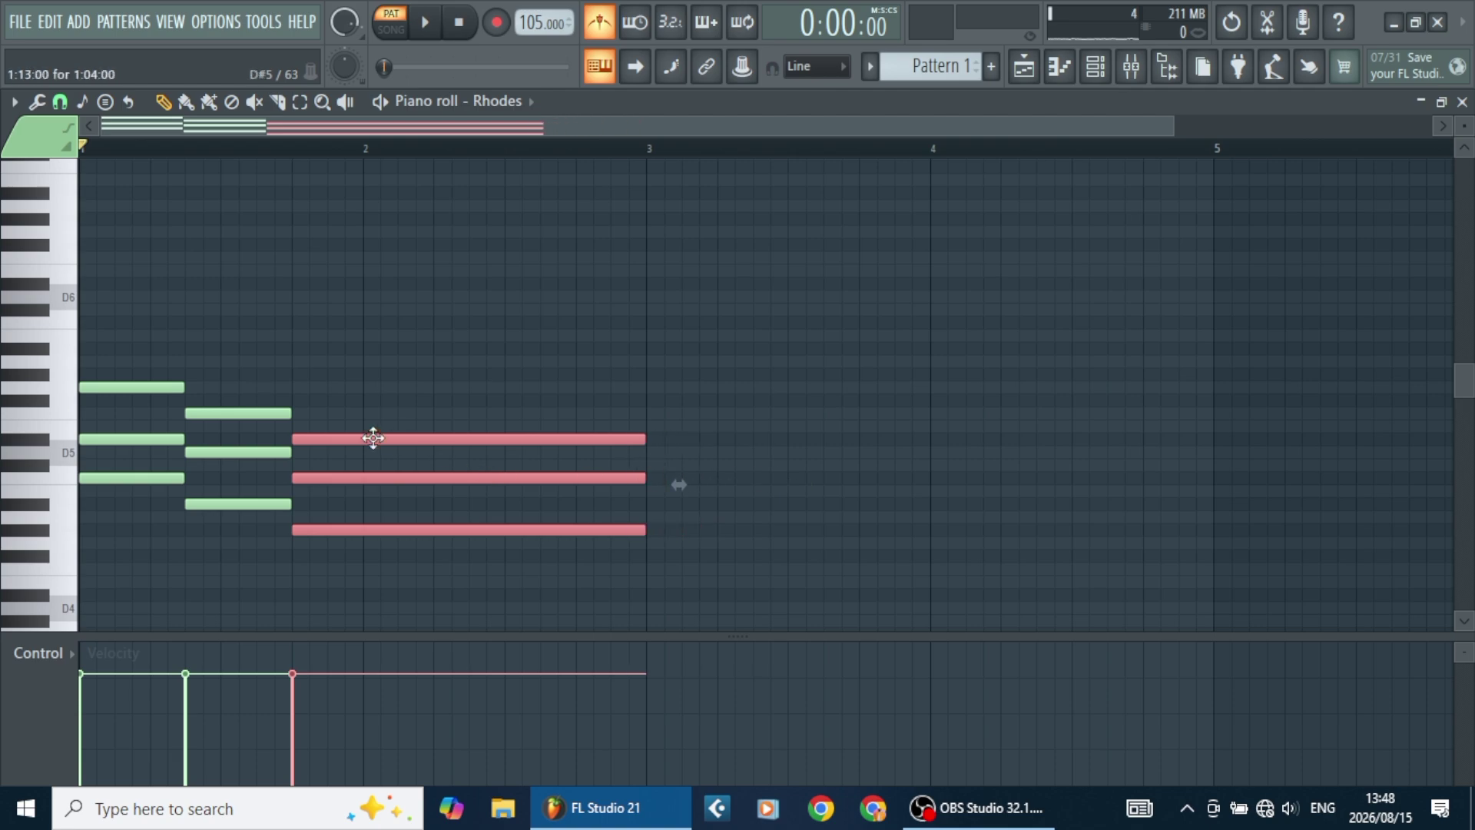
Mirror the progression from bar 3: copy the third and second chords at 6 steps each, followed by the first chord extended to bar 5.
{"action": "left_click_drag", "start_coordinate": [373, 437], "coordinate": [728, 437]}
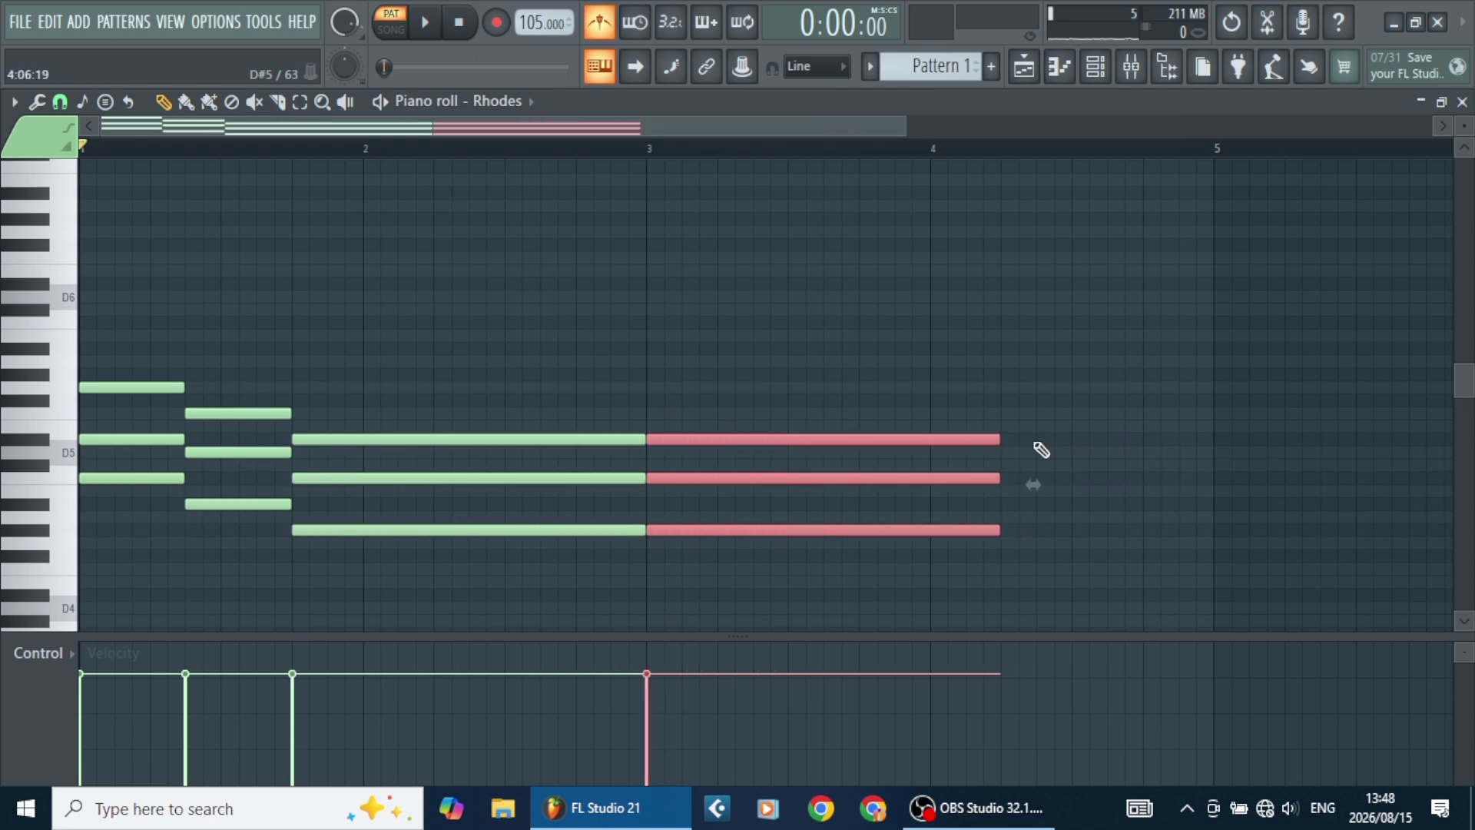
{"action": "mouse_move", "coordinate": [1001, 439]}
{"action": "left_mouse_down"}
{"action": "mouse_move", "coordinate": [707, 438]}
{"action": "mouse_move", "coordinate": [752, 440]}
{"action": "left_mouse_up"}
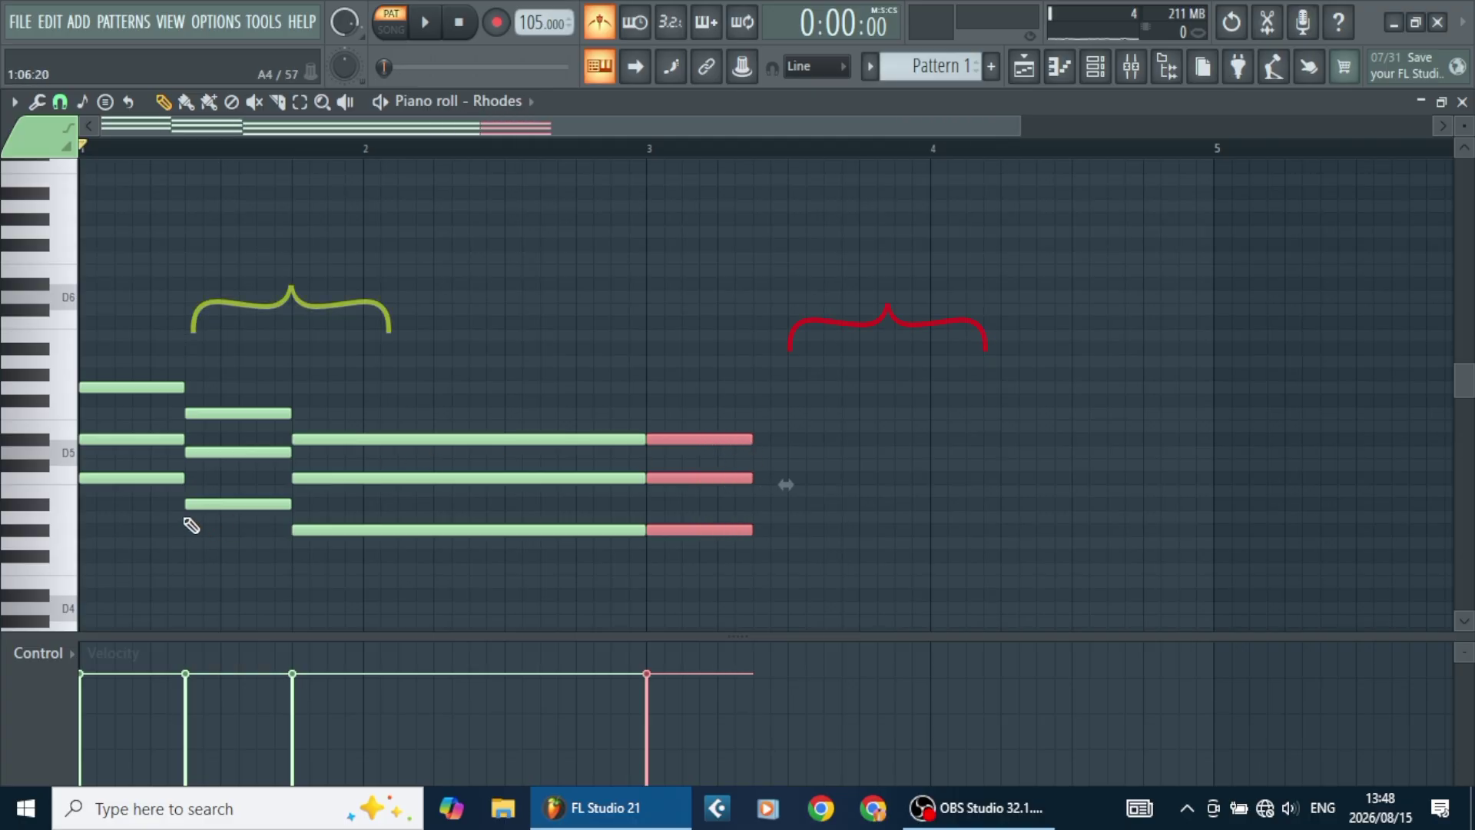
{"action": "left_click_drag", "start_coordinate": [188, 517], "coordinate": [263, 419]}
{"action": "left_click_drag", "start_coordinate": [246, 527], "coordinate": [791, 461]}
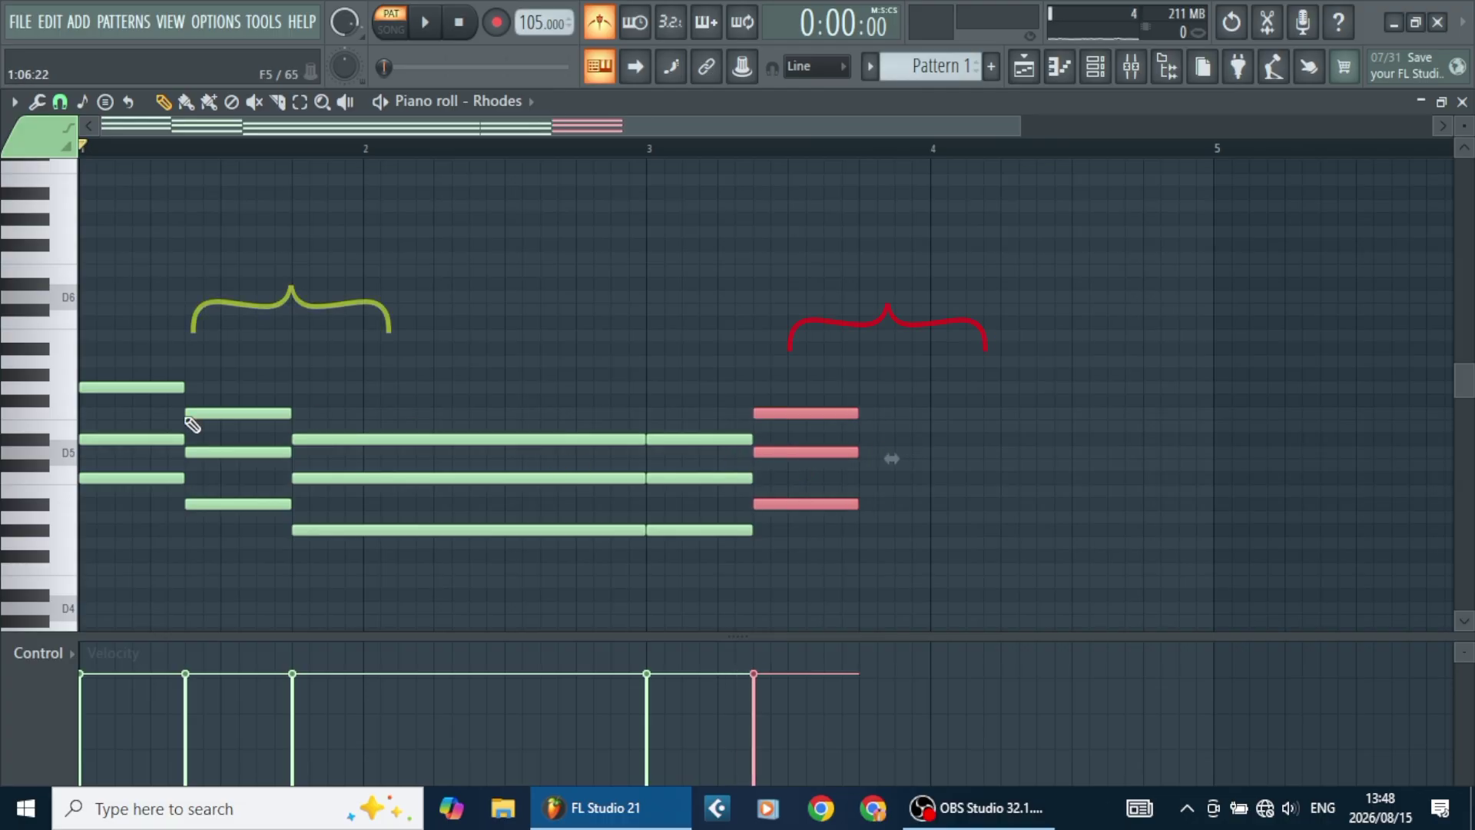
{"action": "left_click_drag", "start_coordinate": [99, 524], "coordinate": [1218, 392]}
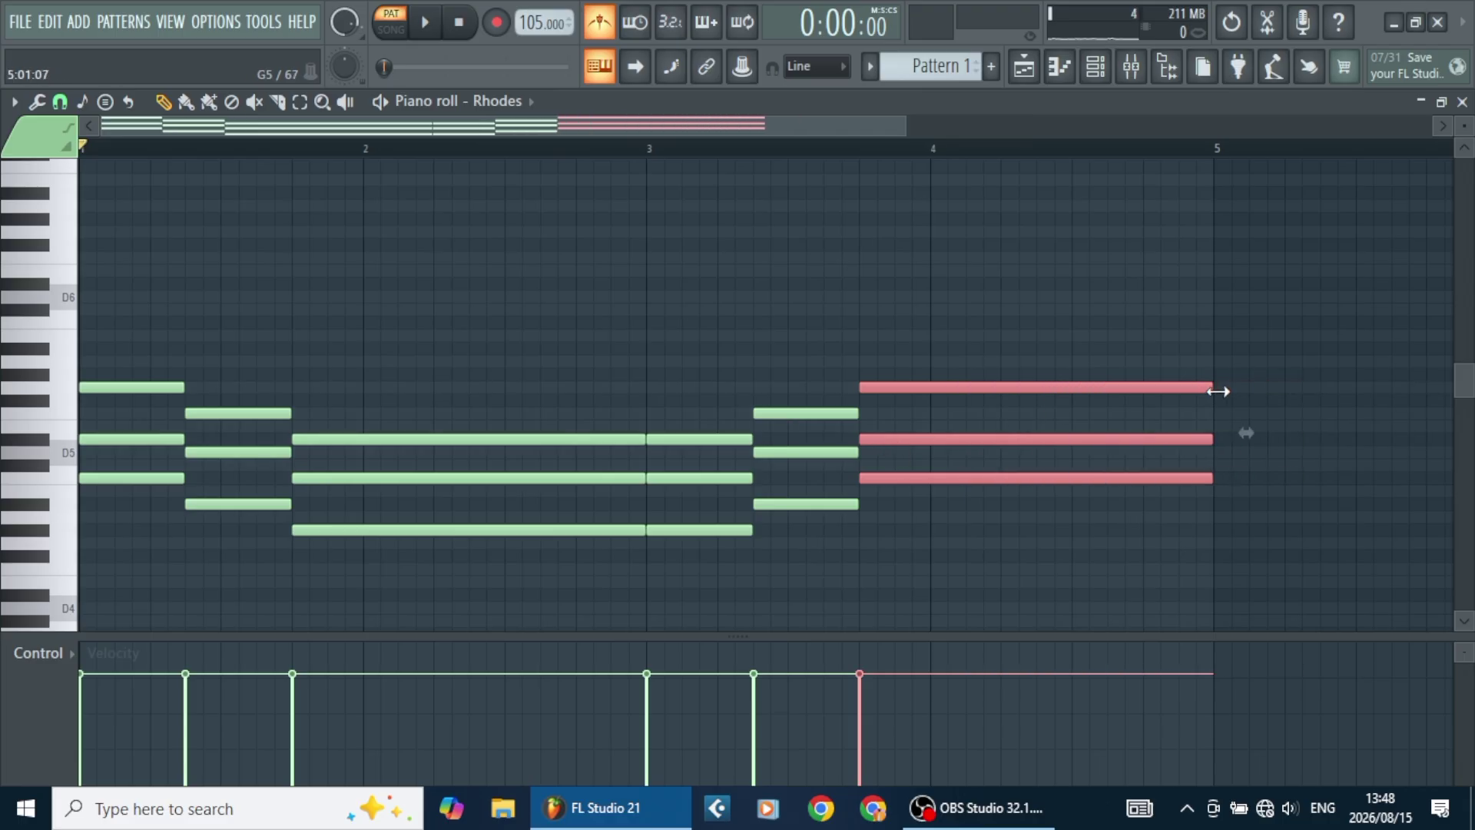
Play the full four-bar chord progression with all of it in view.
{"action": "key", "text": "space"}
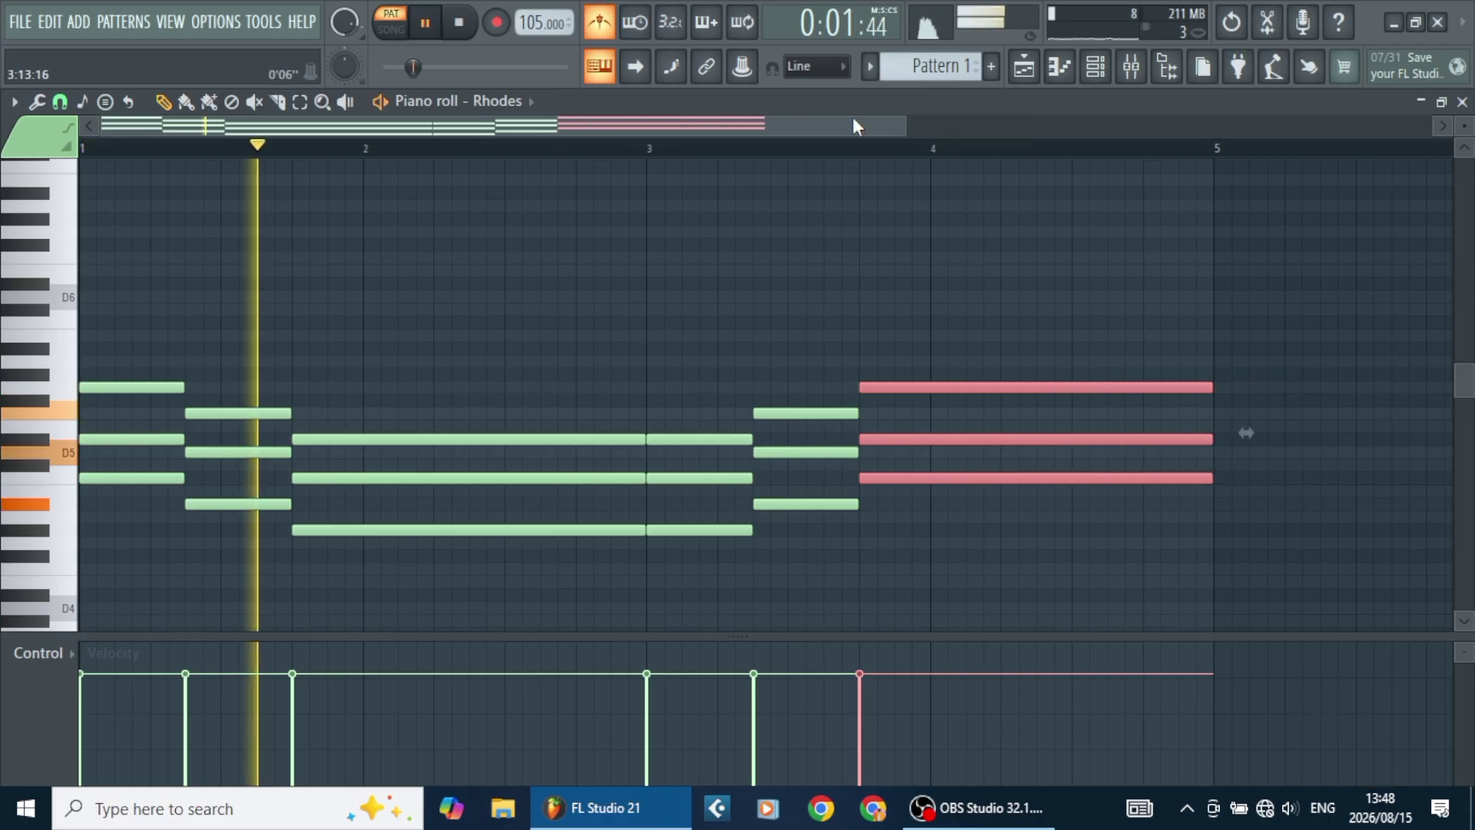
{"action": "left_click_drag", "start_coordinate": [907, 132], "coordinate": [1464, 307]}
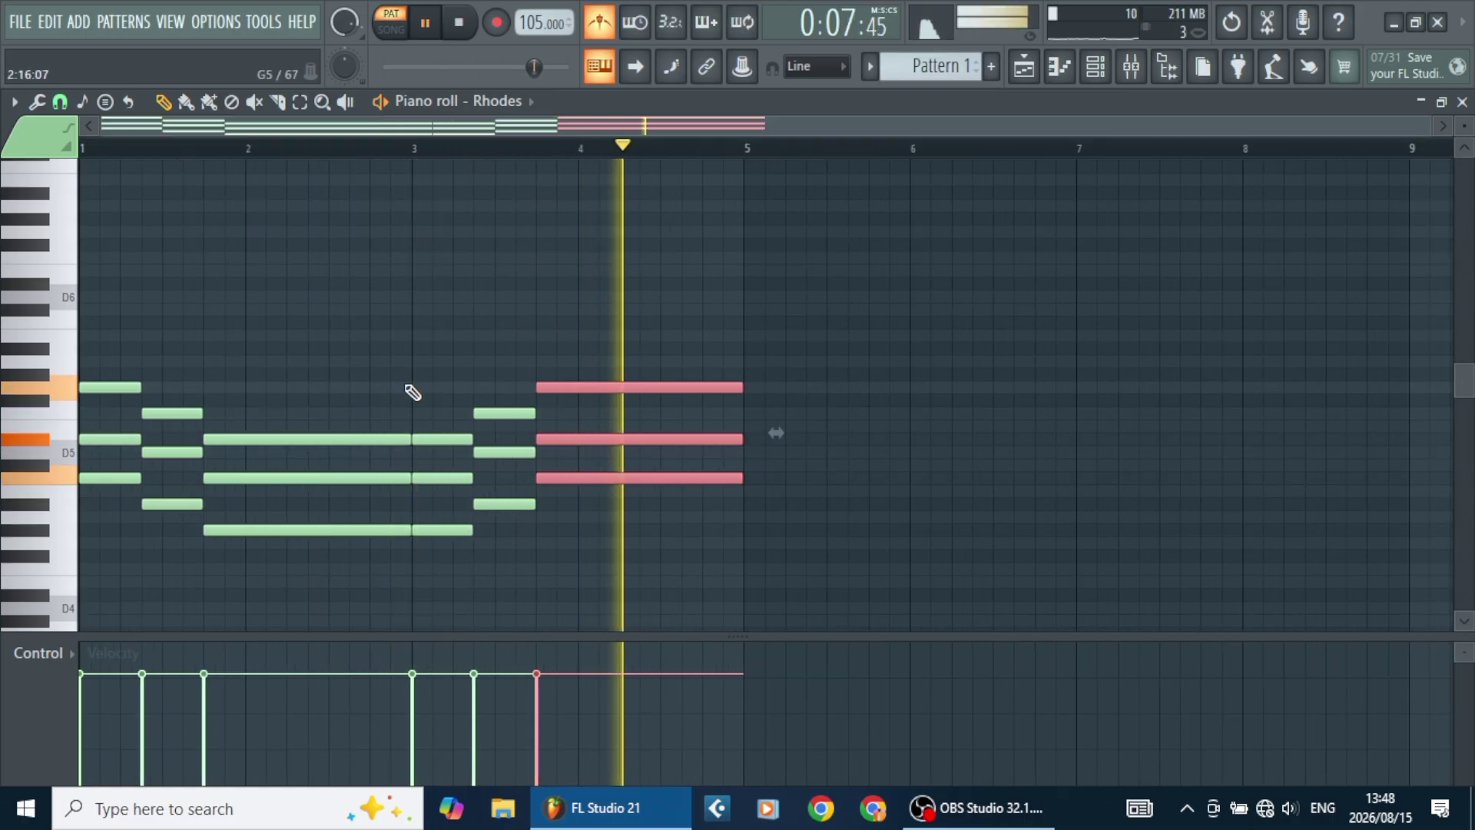
{"action": "left_click_drag", "start_coordinate": [1463, 125], "coordinate": [1461, 131]}
{"action": "key", "text": "space"}
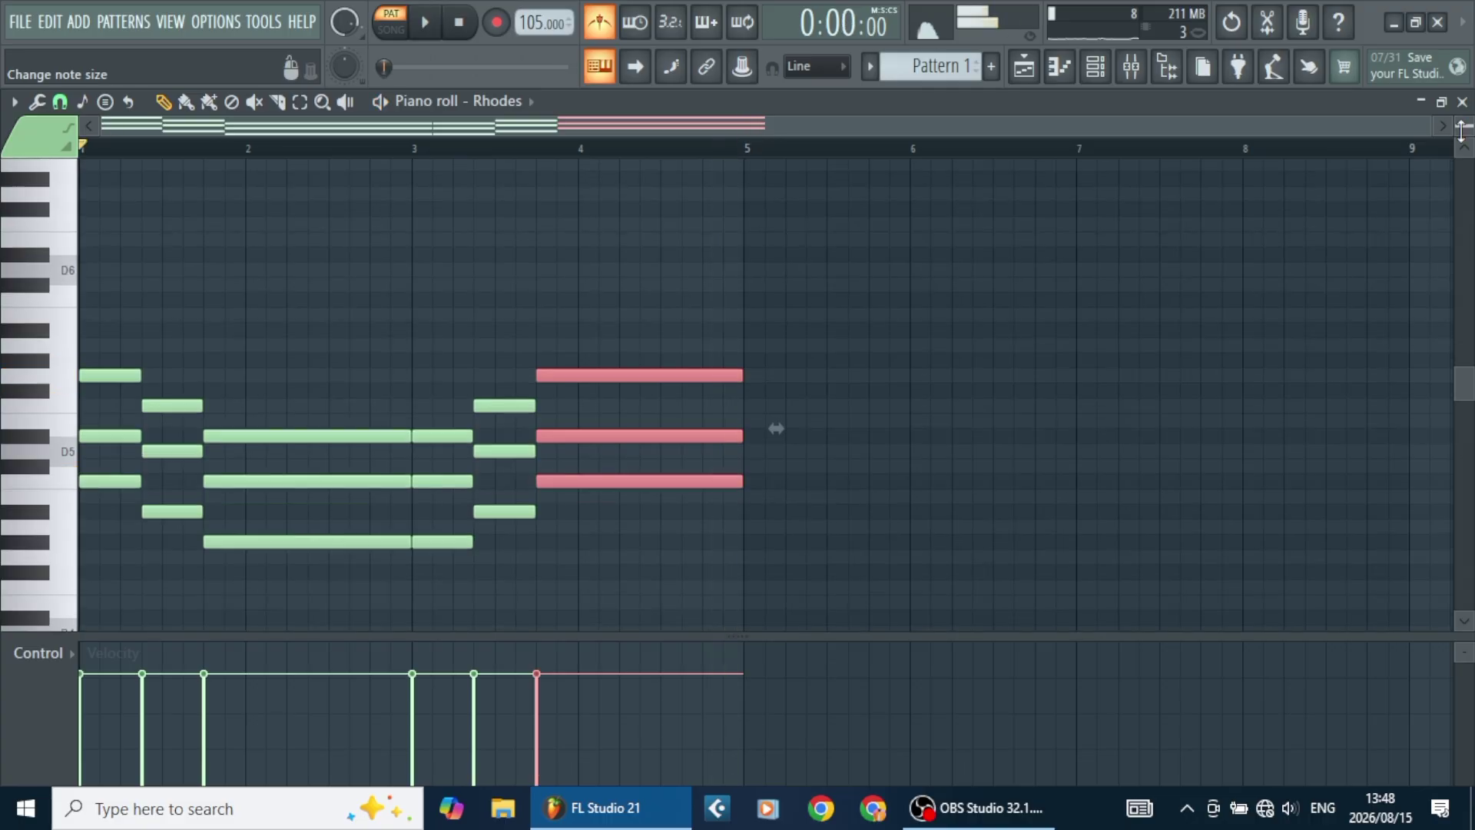
{"action": "key", "text": "space"}
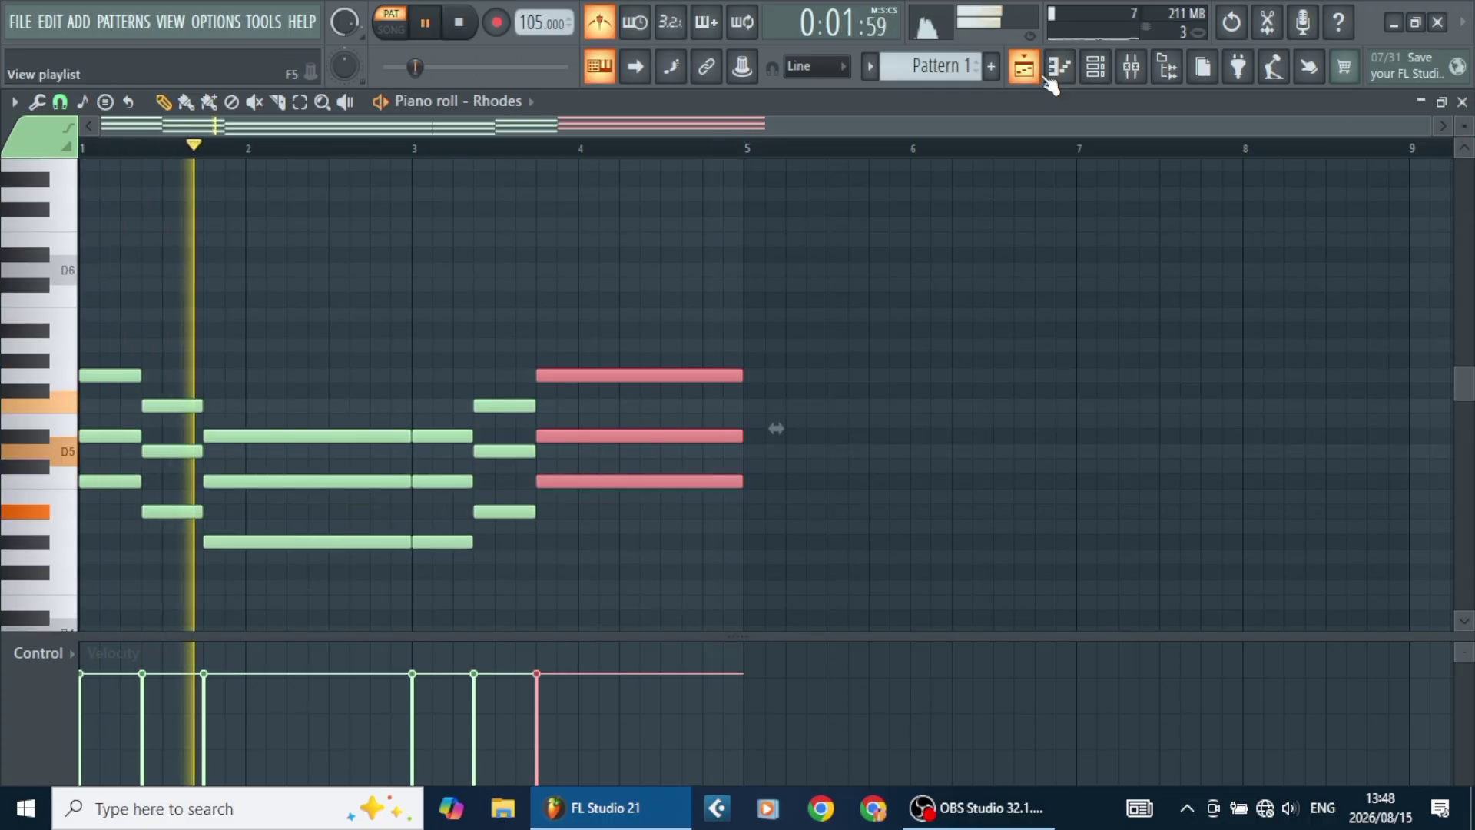
Add the Close Grand instrument from the Keyboard pack to the channel rack as a new channel below Rhodes.
{"action": "left_click", "coordinate": [1094, 66]}
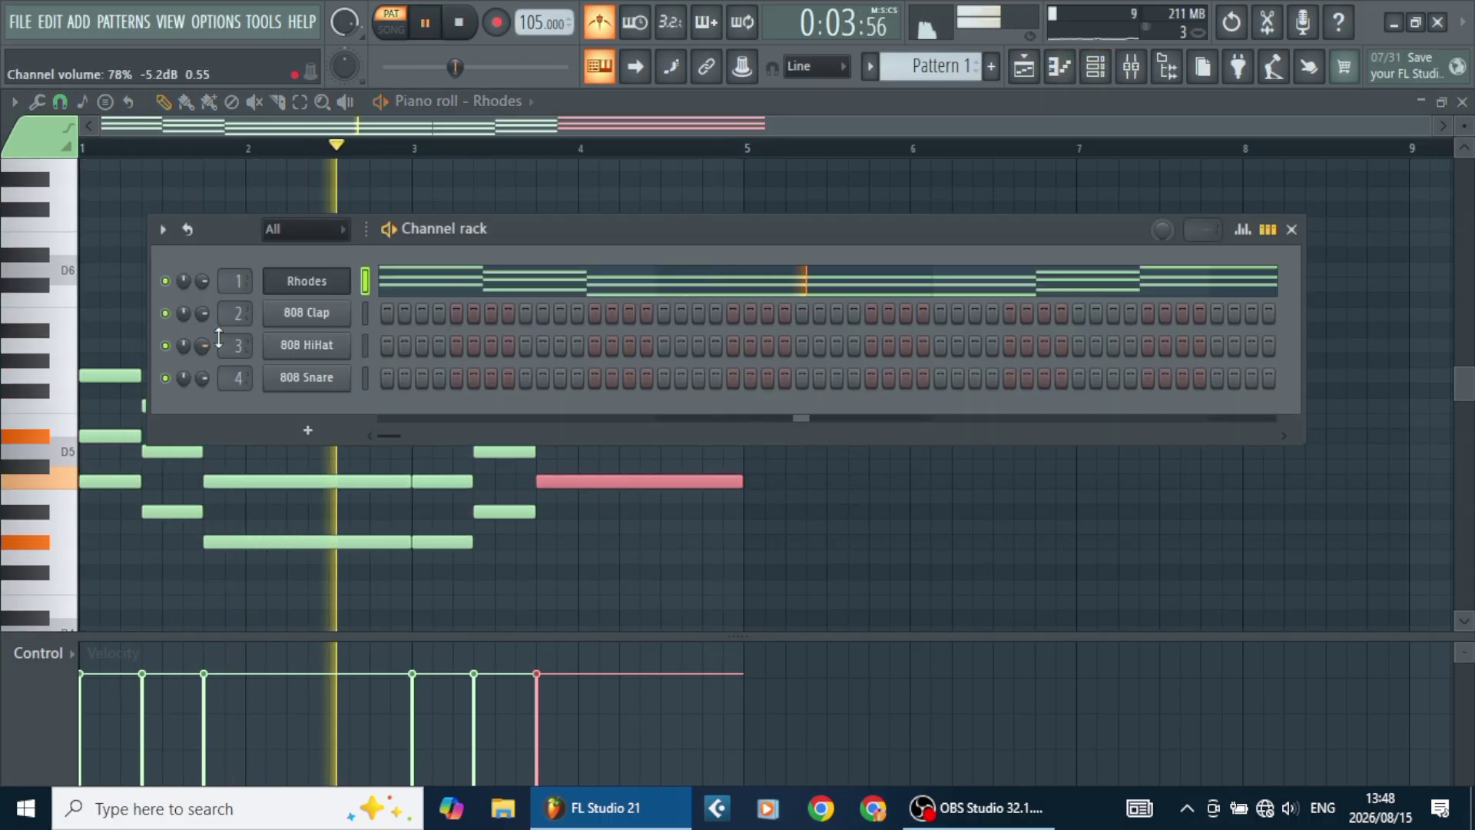
{"action": "key", "text": "space"}
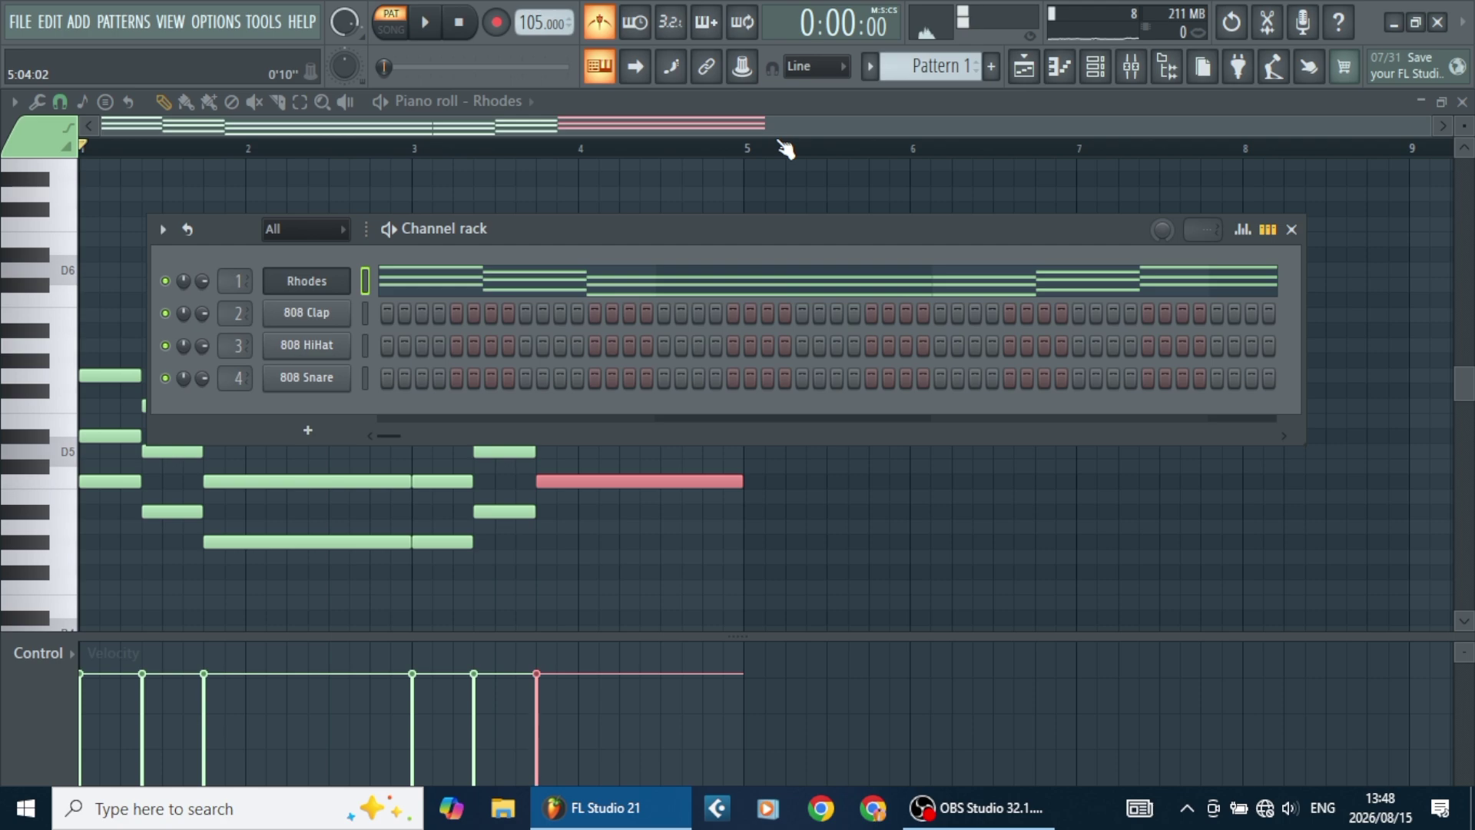
{"action": "left_click", "coordinate": [1167, 68]}
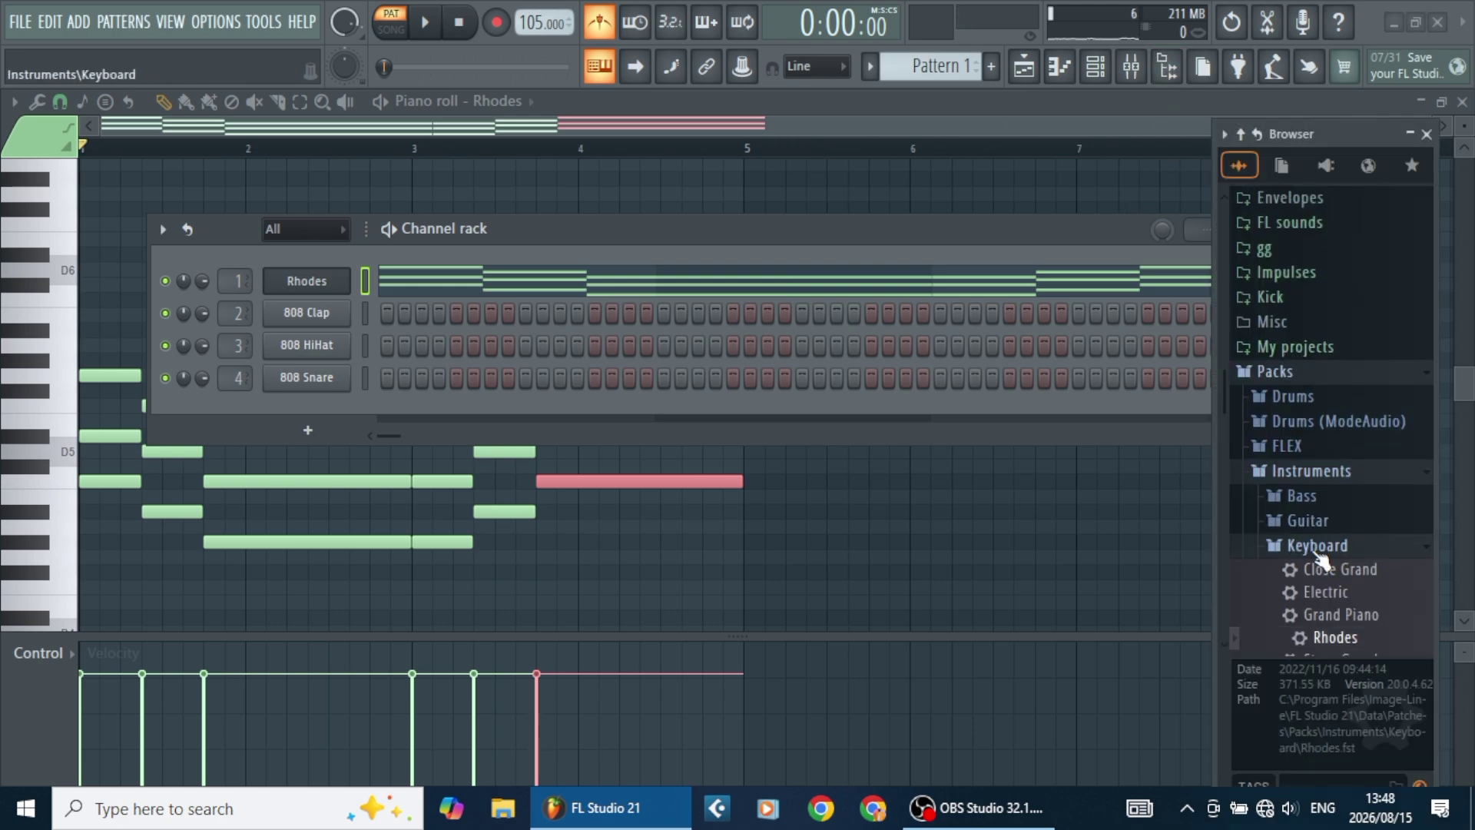
{"action": "left_click_drag", "start_coordinate": [1321, 567], "coordinate": [326, 307]}
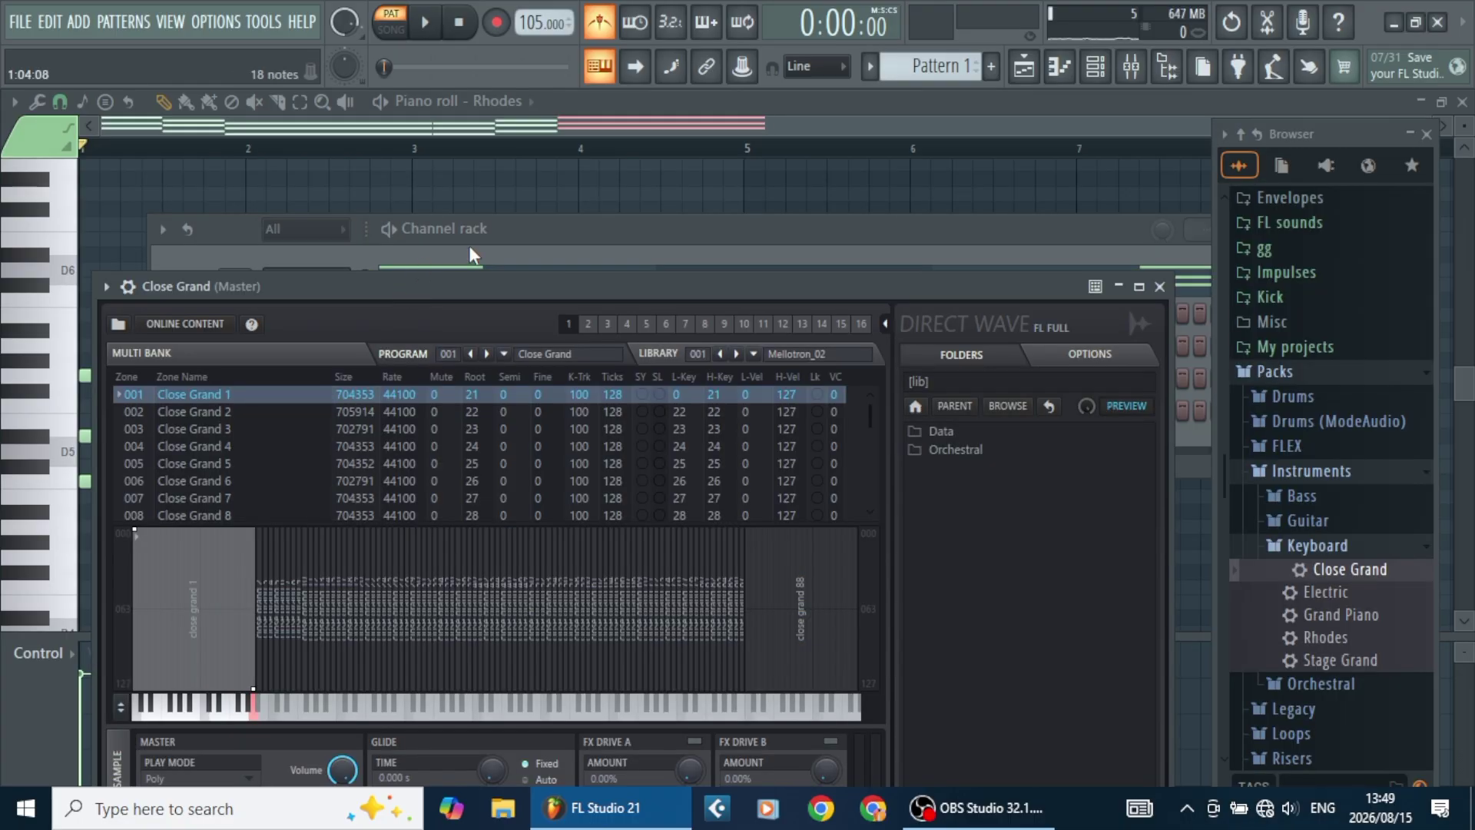
Paste the Rhodes chord notes into the Close Grand channel and open its piano roll.
{"action": "left_click", "coordinate": [546, 235]}
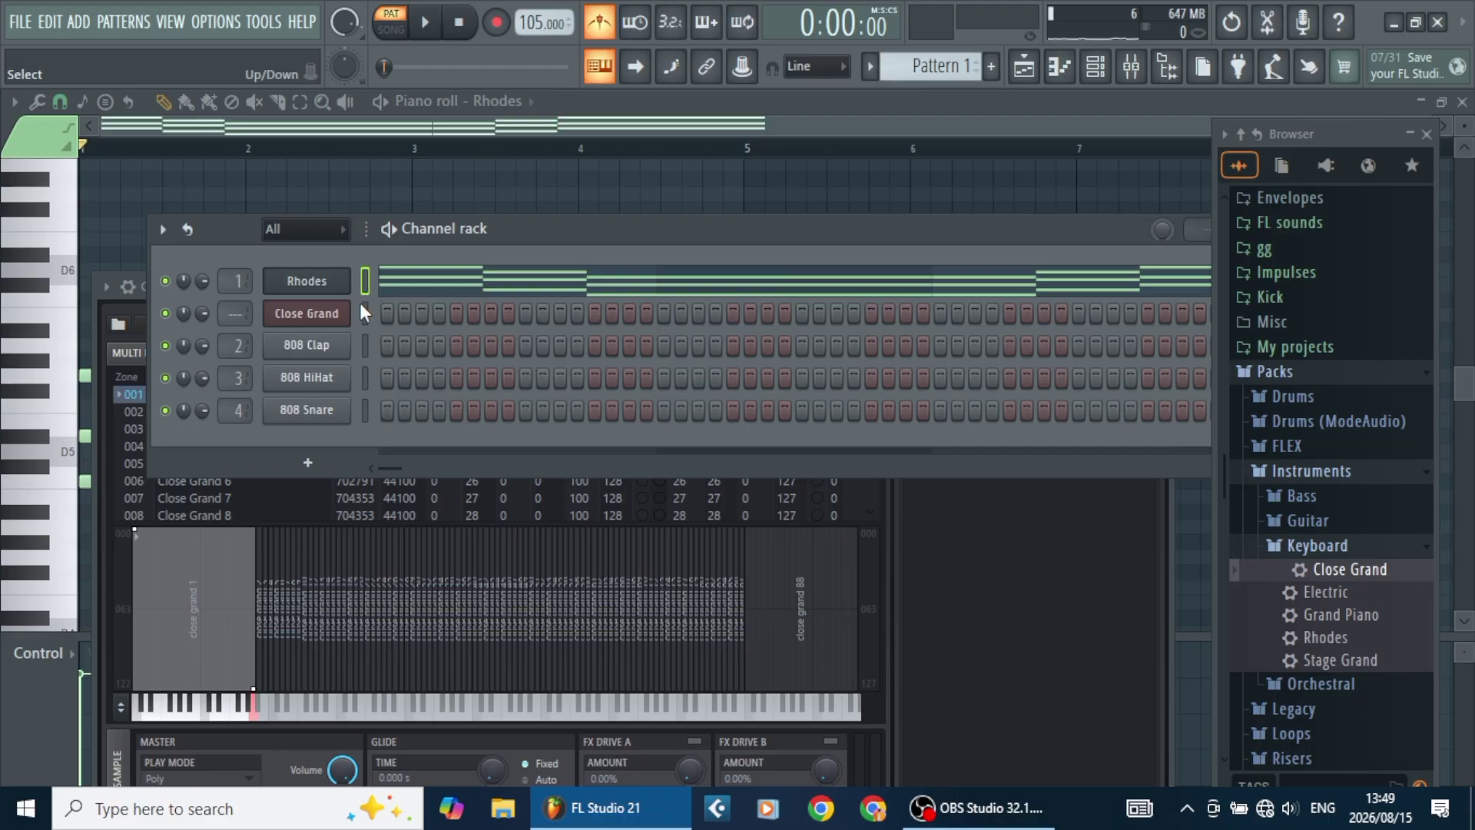
{"action": "key", "text": "ctrl+v"}
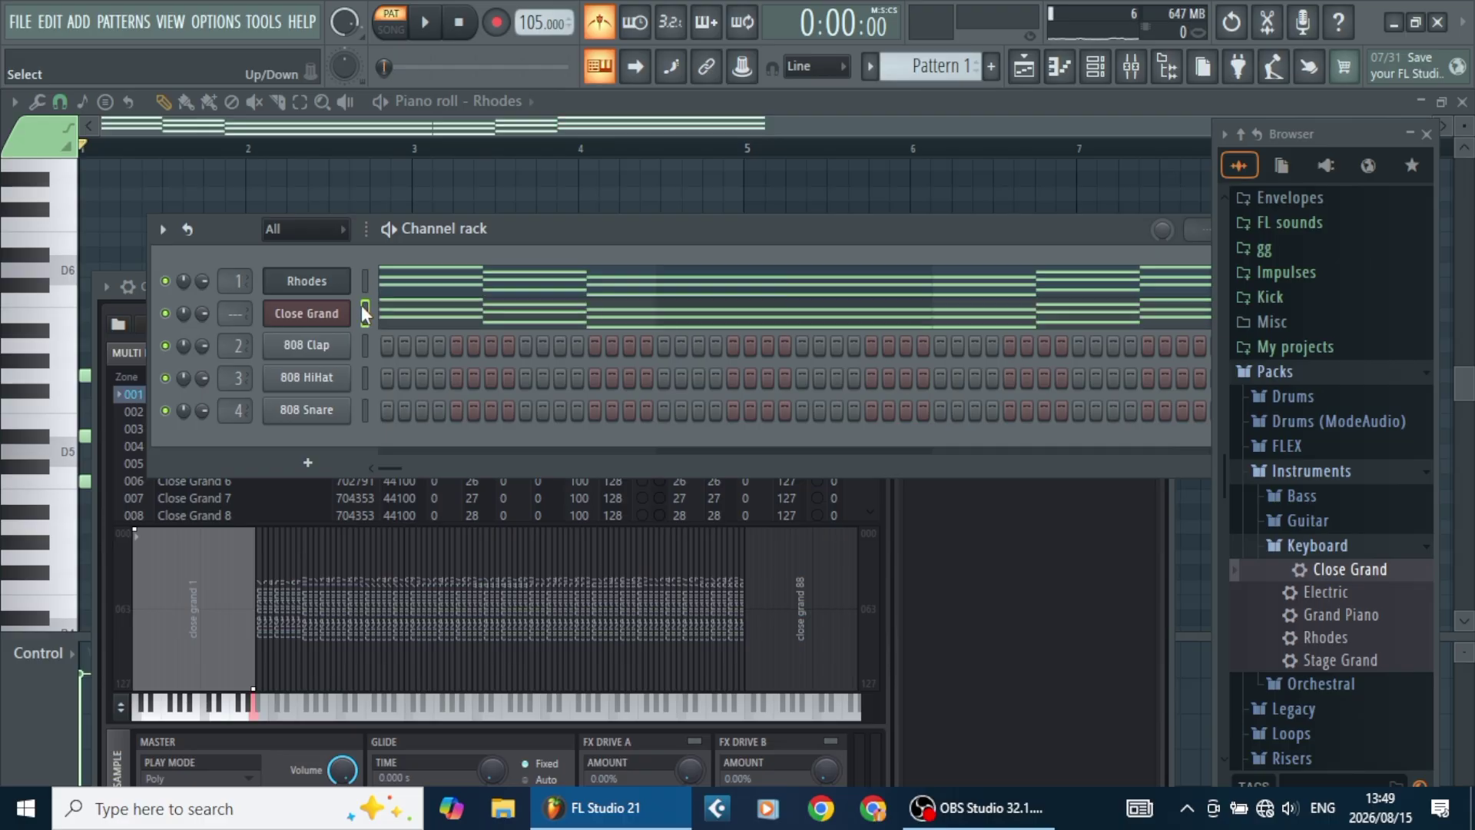
{"action": "left_click", "coordinate": [465, 321]}
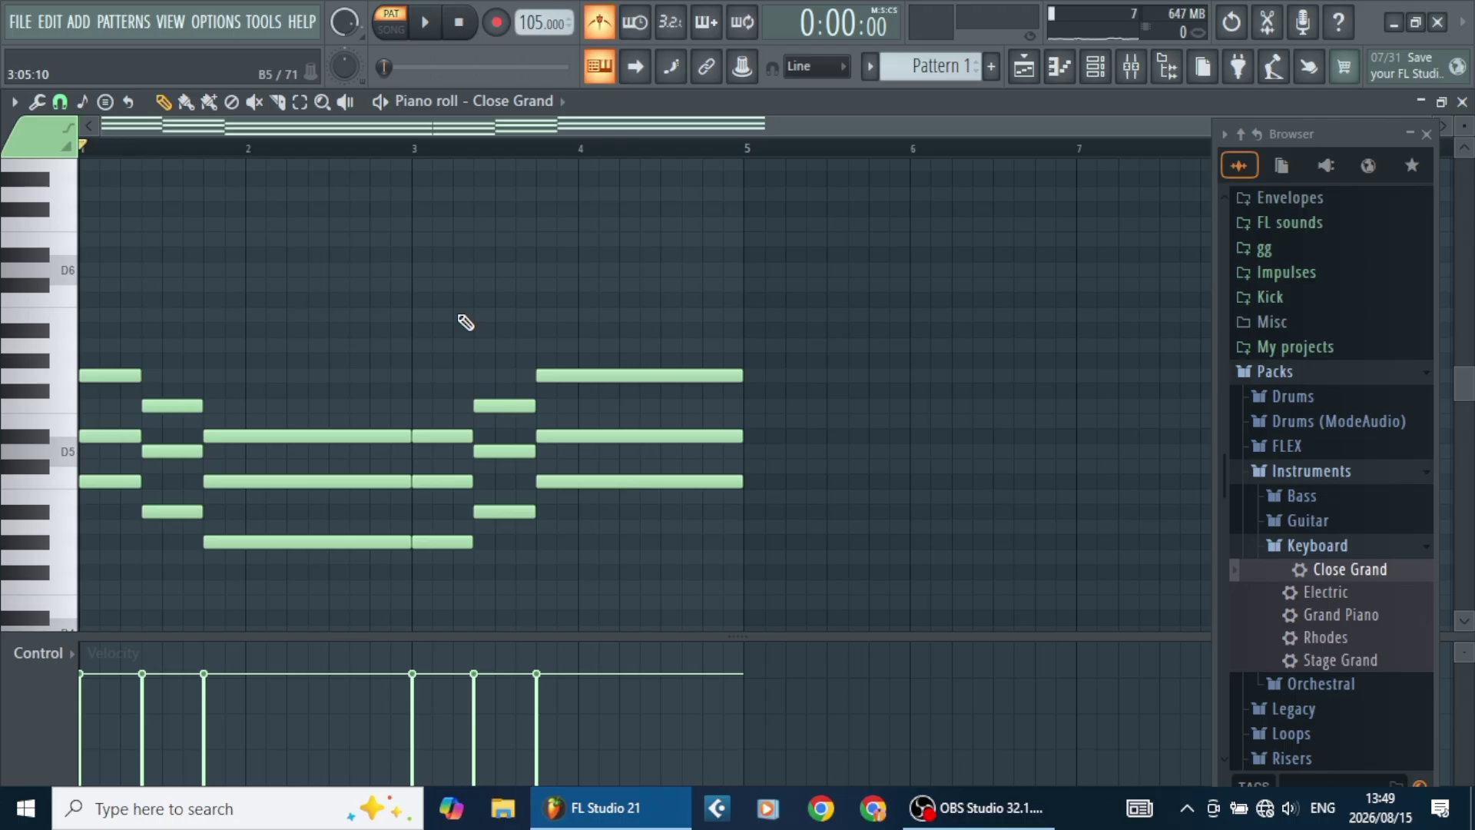
Transpose the Close Grand chords down one octave, play them with the Rhodes, and close the browser.
{"action": "key", "text": "space"}
{"action": "key", "text": "ctrl+Down"}
{"action": "key", "text": "space"}
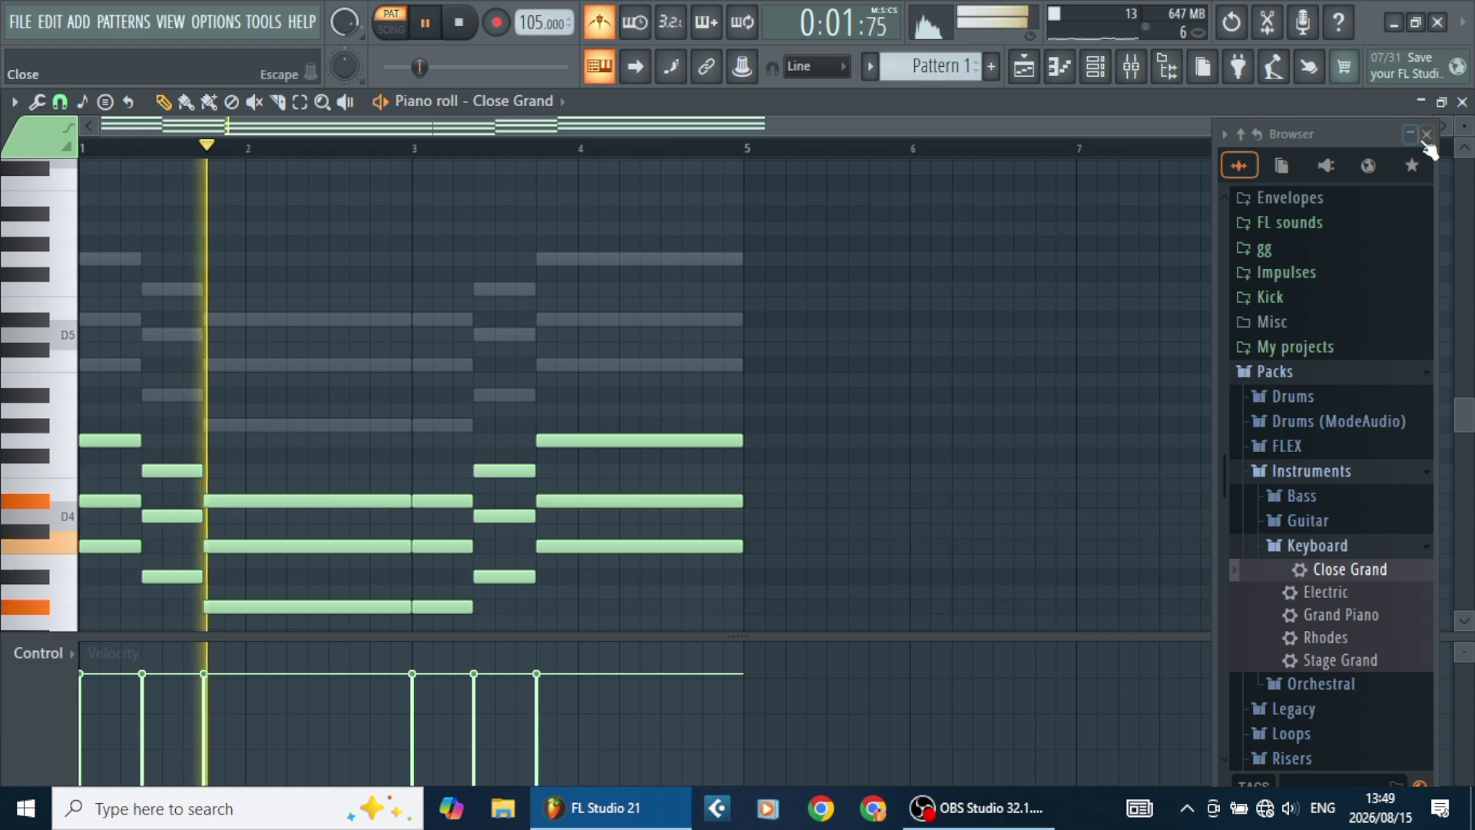
{"action": "left_click", "coordinate": [1426, 135]}
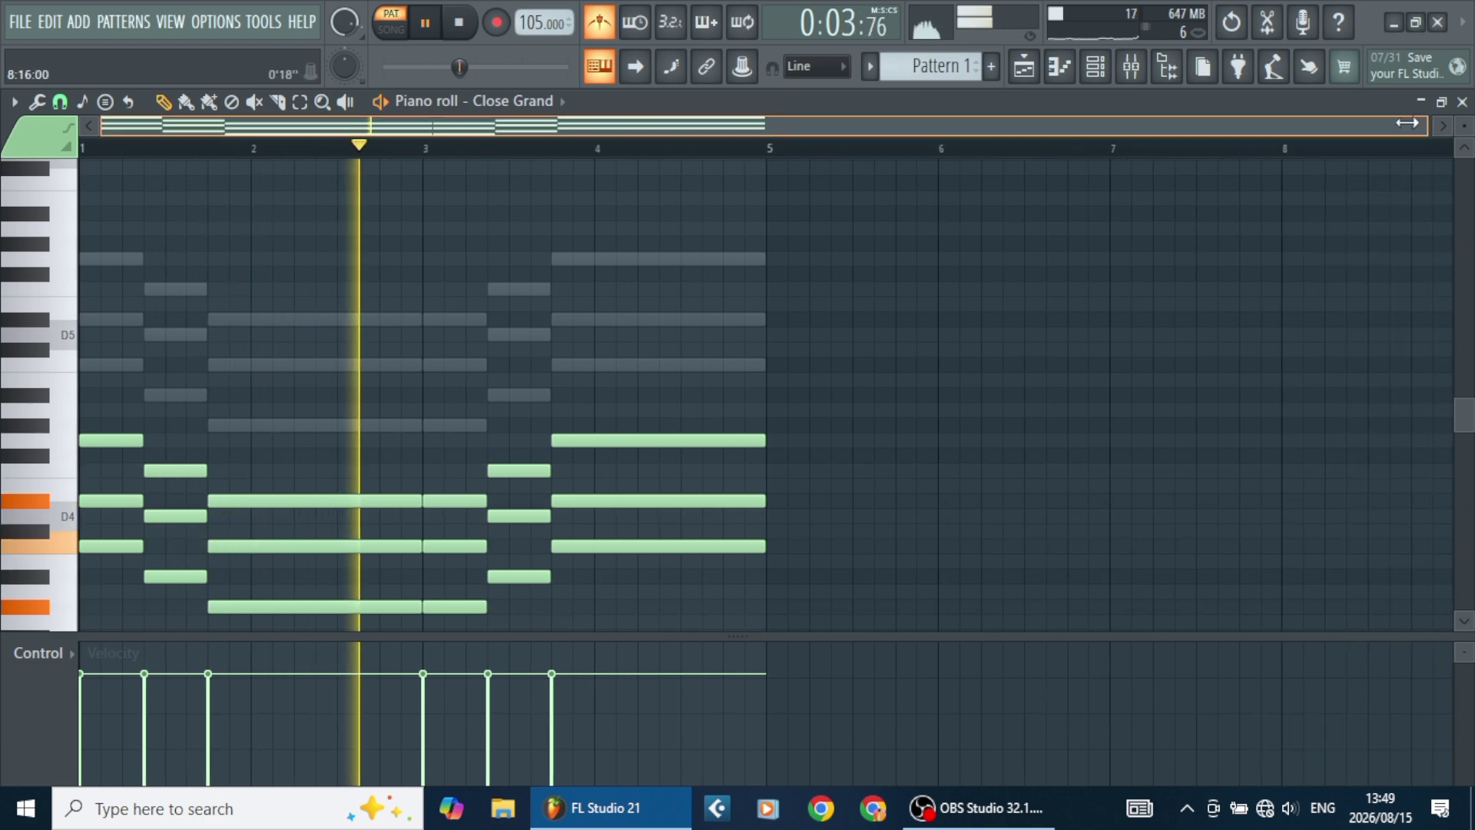
{"action": "left_click_drag", "start_coordinate": [1407, 123], "coordinate": [737, 167]}
{"action": "key", "text": "space"}
{"action": "key", "text": "space"}
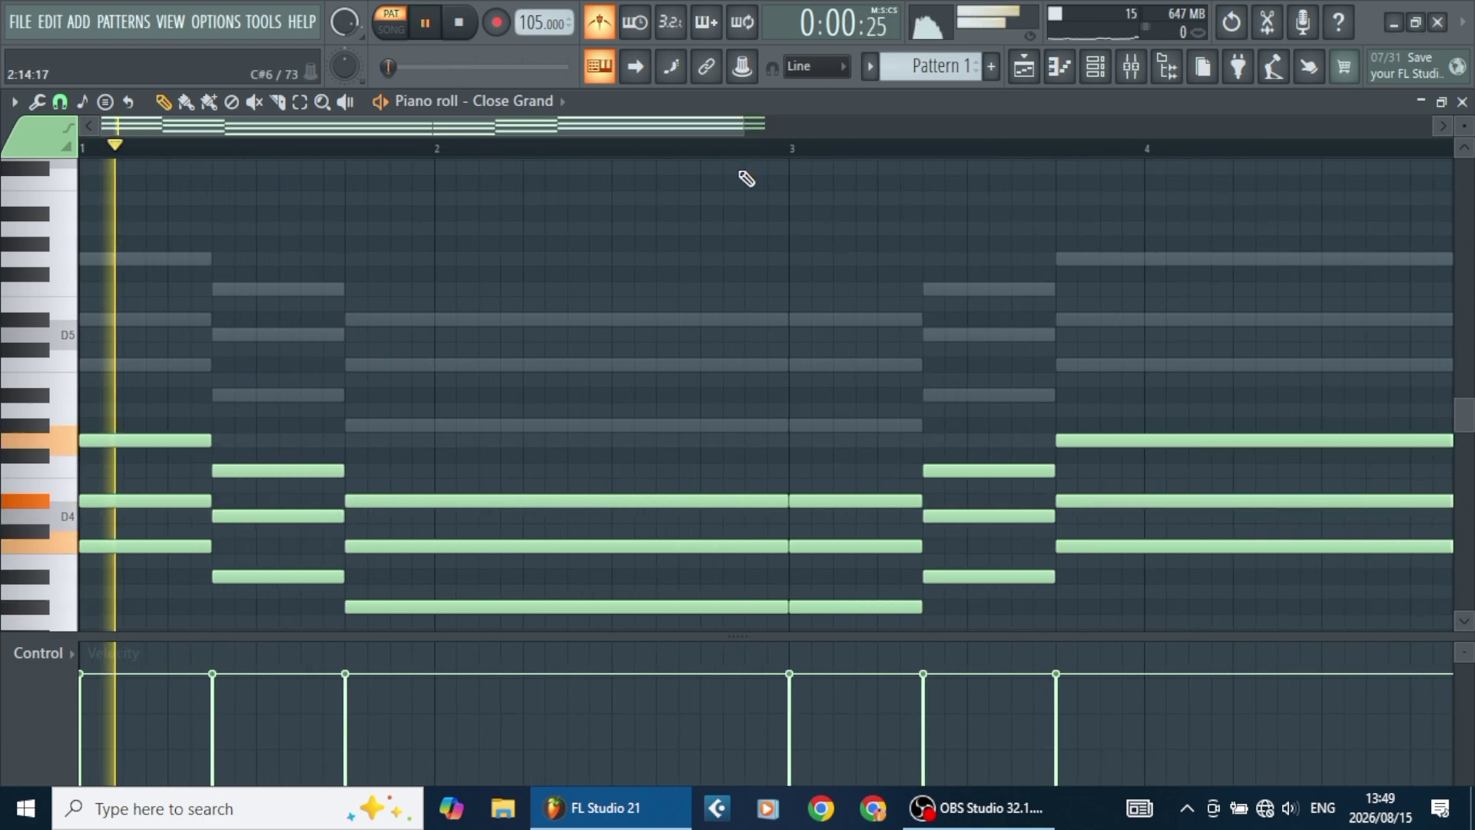
{"action": "key", "text": "space"}
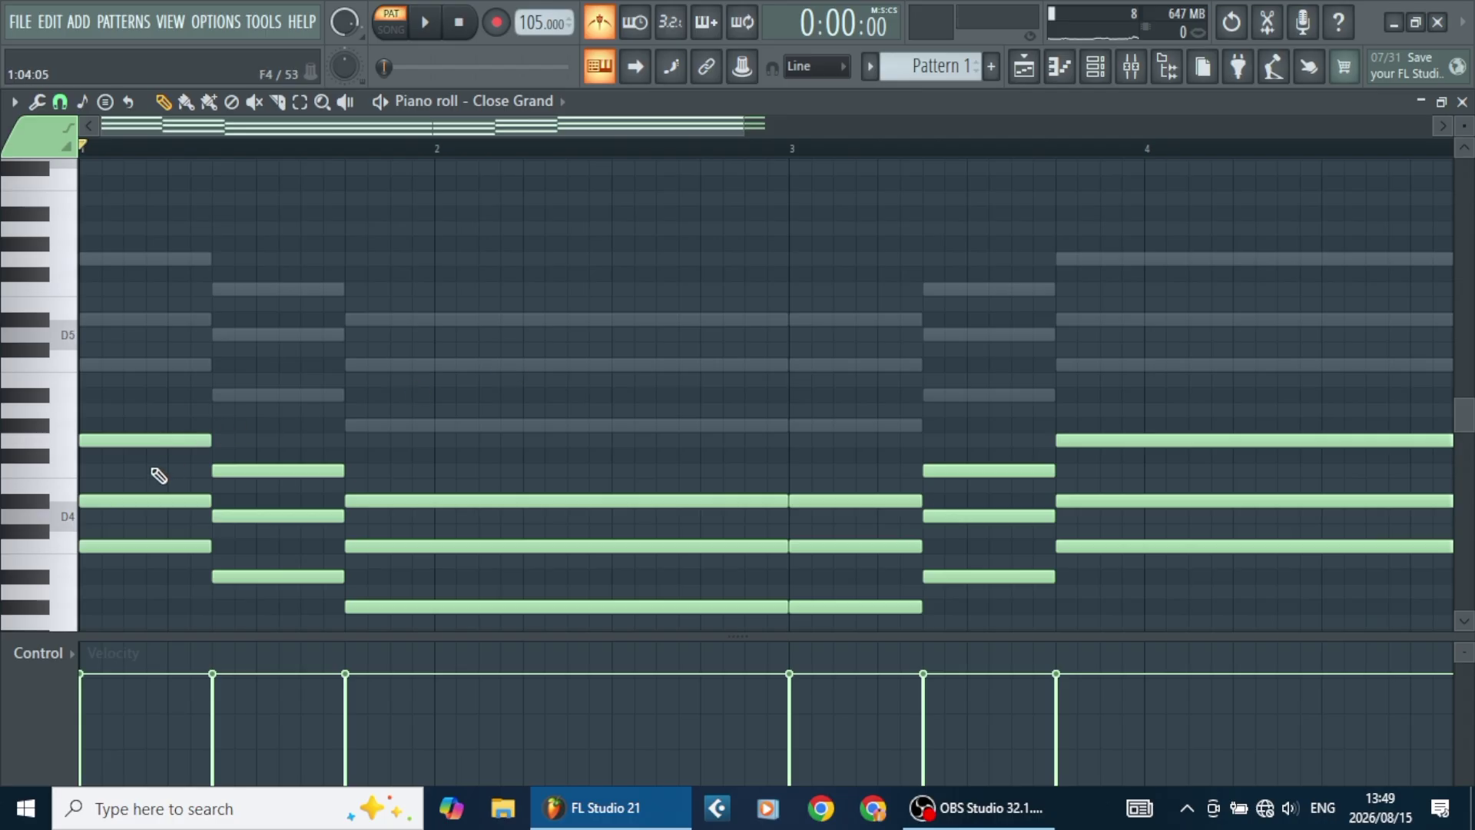
Add a three-step C5 note over the second half of the first Close Grand chord and play it back.
{"action": "key", "text": "space"}
{"action": "key", "text": "space"}
{"action": "left_click_drag", "start_coordinate": [146, 380], "coordinate": [146, 364]}
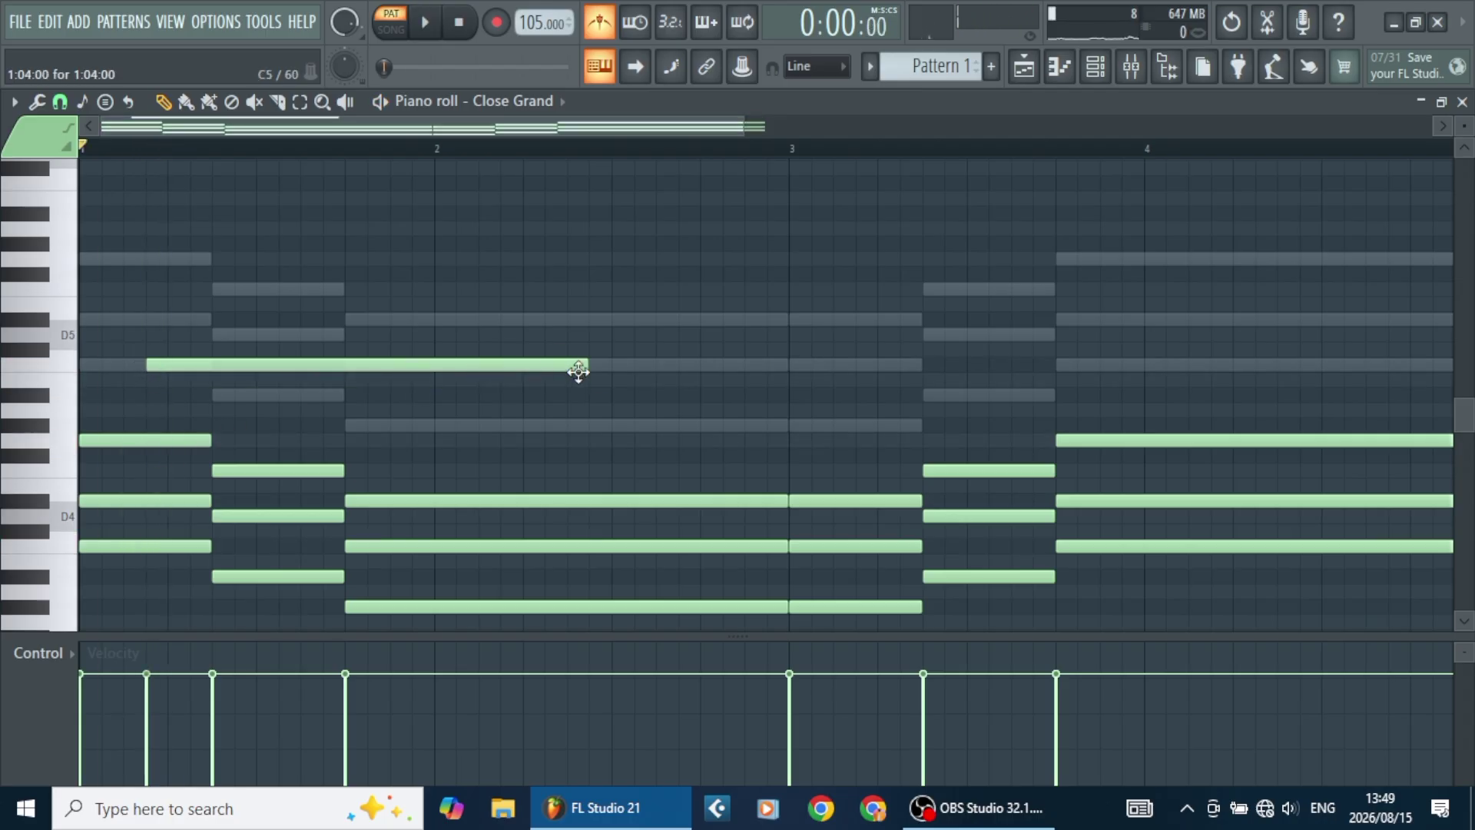
{"action": "key", "text": "space"}
{"action": "left_click_drag", "start_coordinate": [588, 365], "coordinate": [203, 402]}
{"action": "key", "text": "space"}
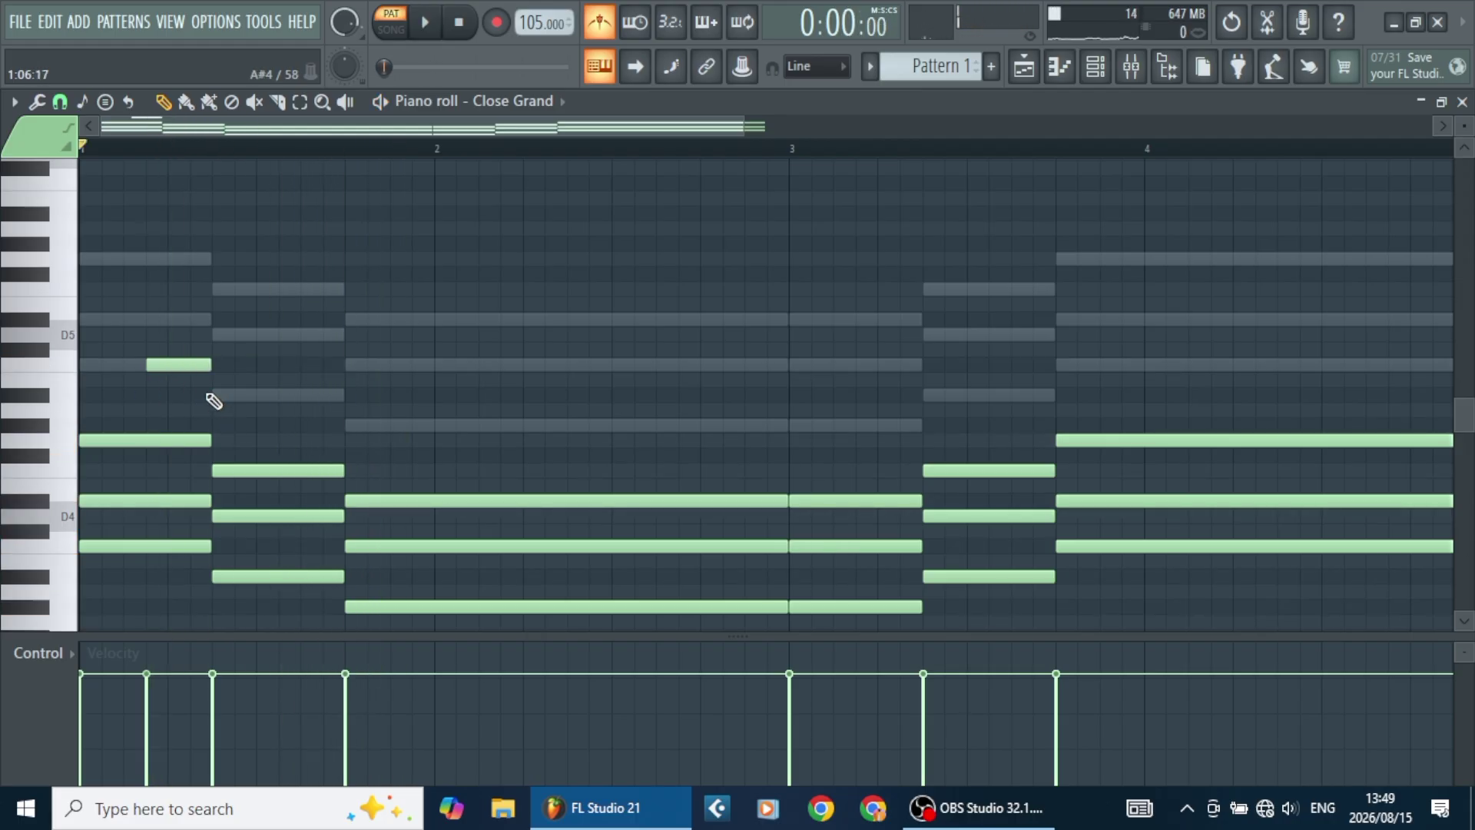
{"action": "key", "text": "space"}
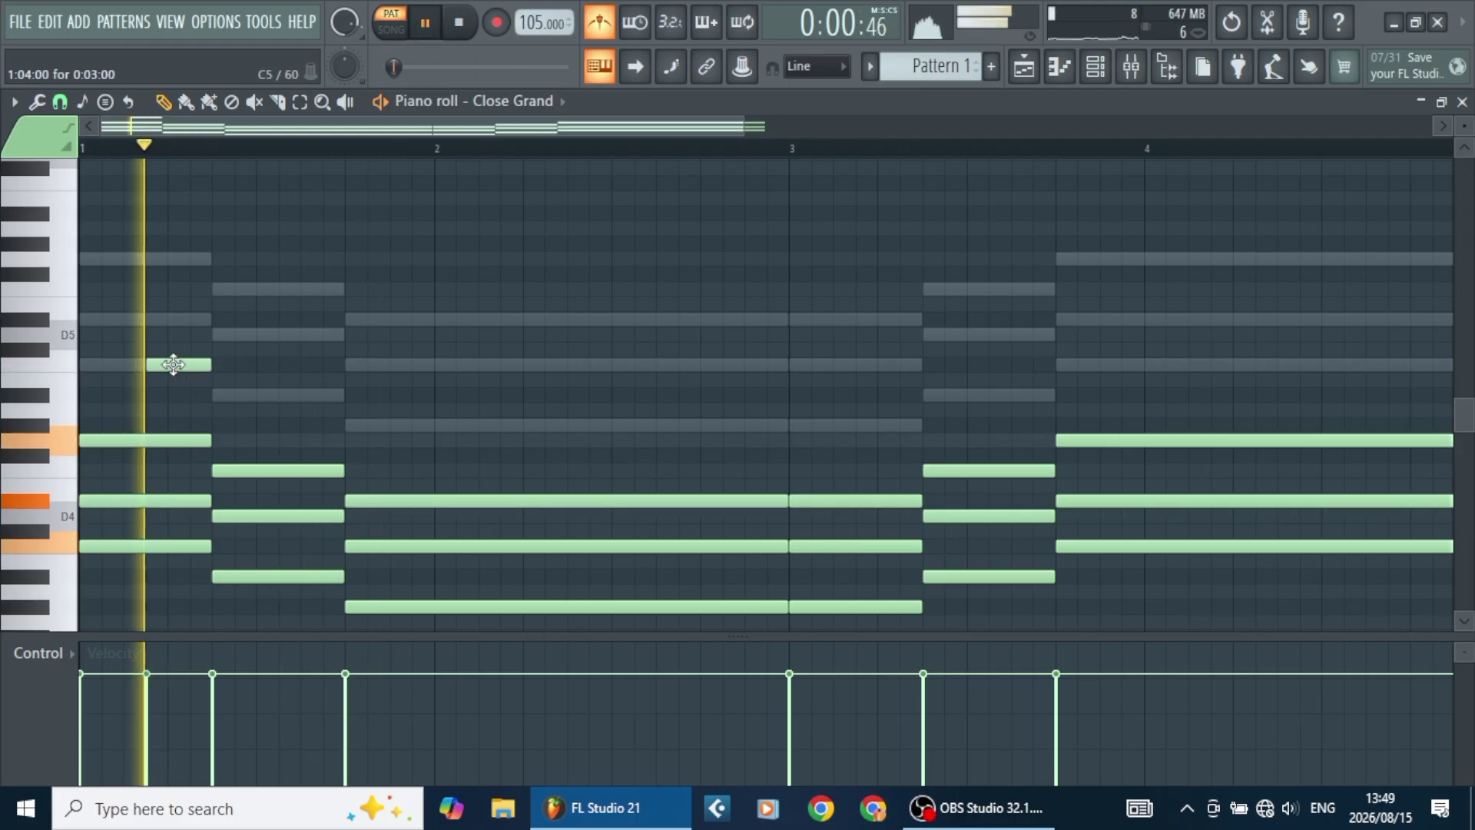
{"action": "key", "text": "space"}
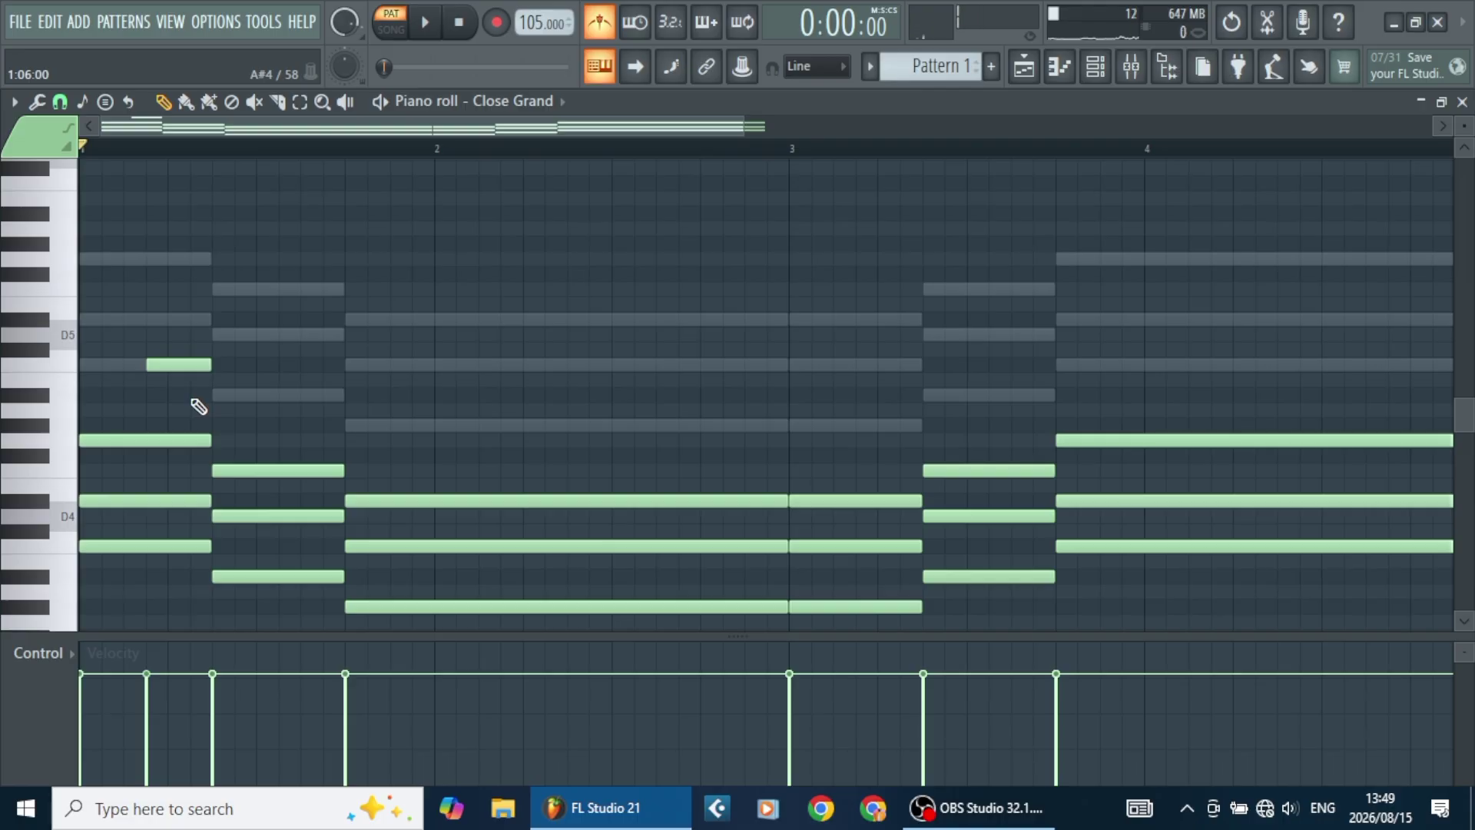
{"action": "key", "text": "space"}
{"action": "key", "text": "space"}
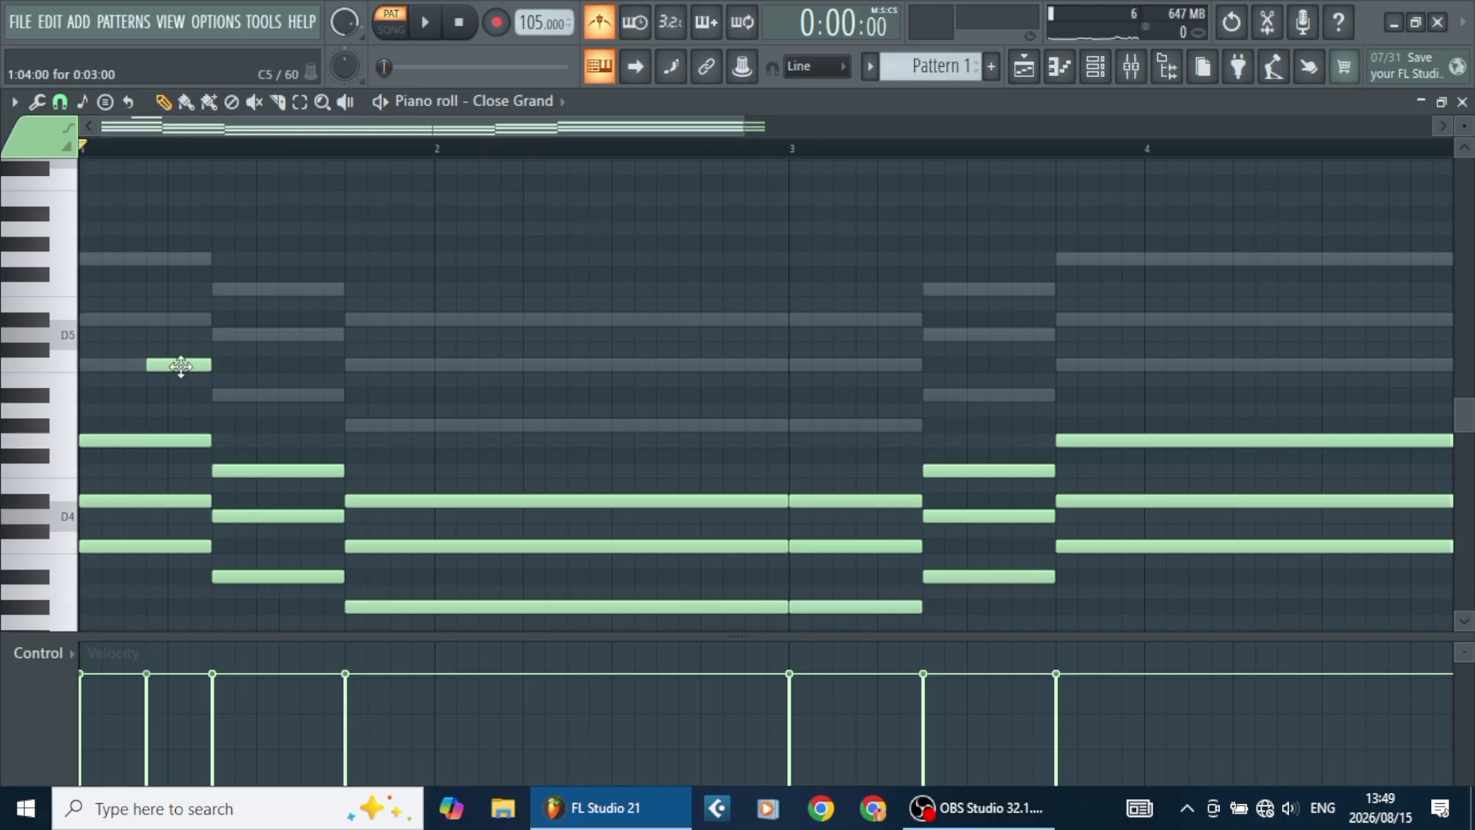
Add three-step notes at A#4 ending the second chord and G#4 ending bar 2, and play the progression with them.
{"action": "left_click_drag", "start_coordinate": [273, 364], "coordinate": [304, 399]}
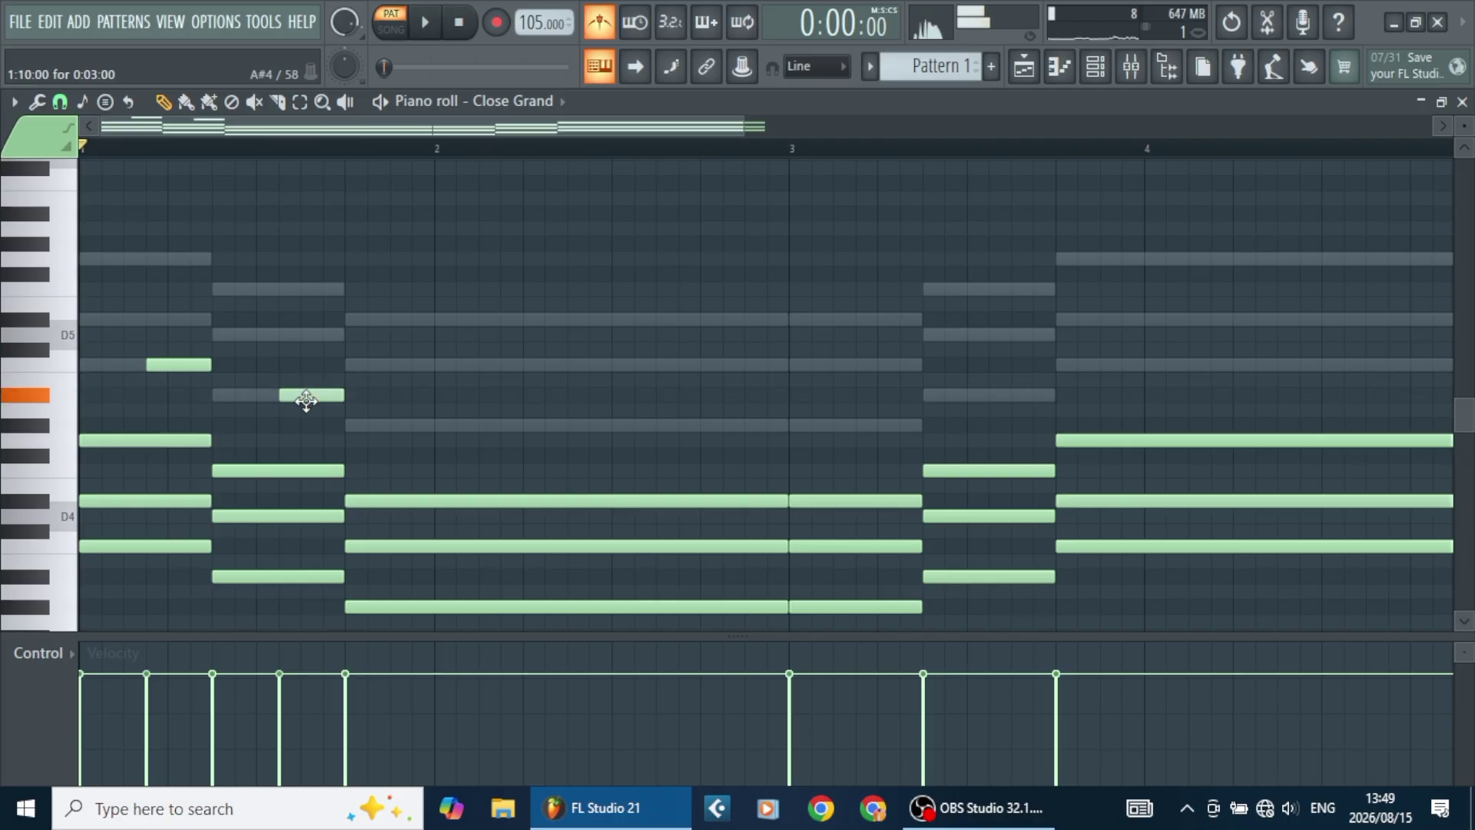
{"action": "key", "text": "space"}
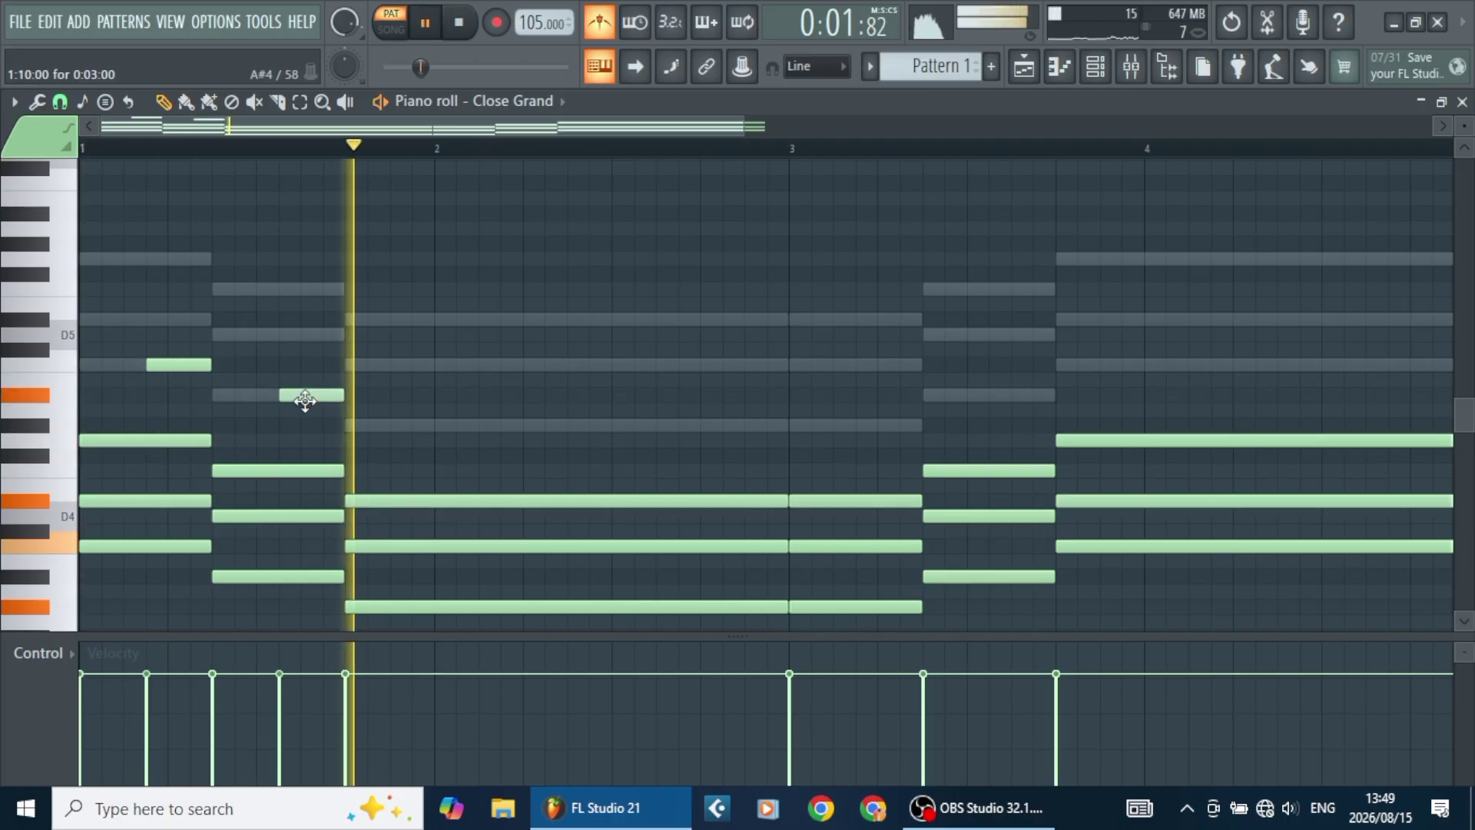
{"action": "left_click", "coordinate": [665, 441]}
{"action": "left_click_drag", "start_coordinate": [656, 440], "coordinate": [744, 424]}
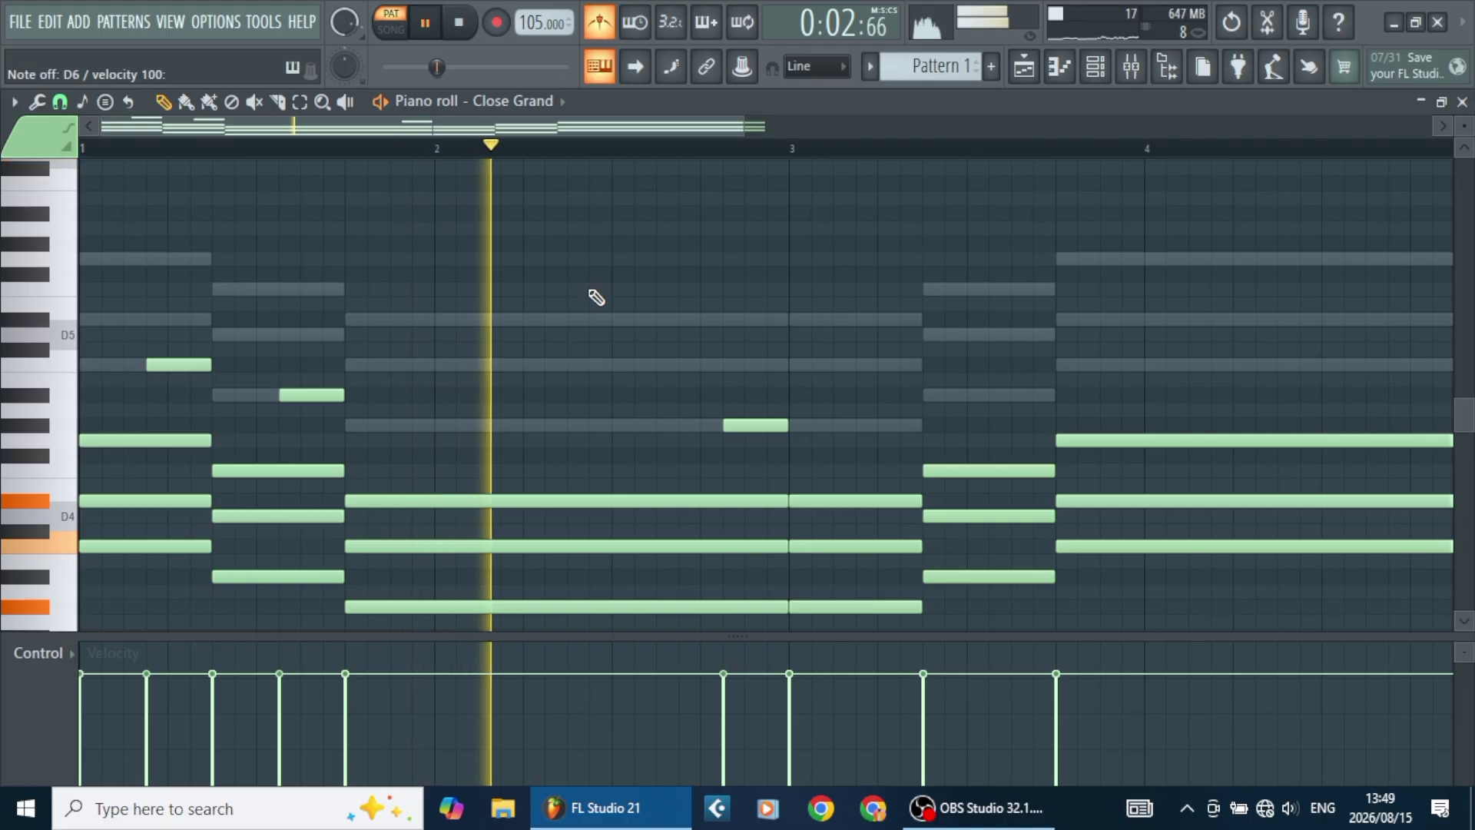
{"action": "key", "text": "space"}
{"action": "key", "text": "space"}
{"action": "key", "text": "space"}
{"action": "key", "text": "space"}
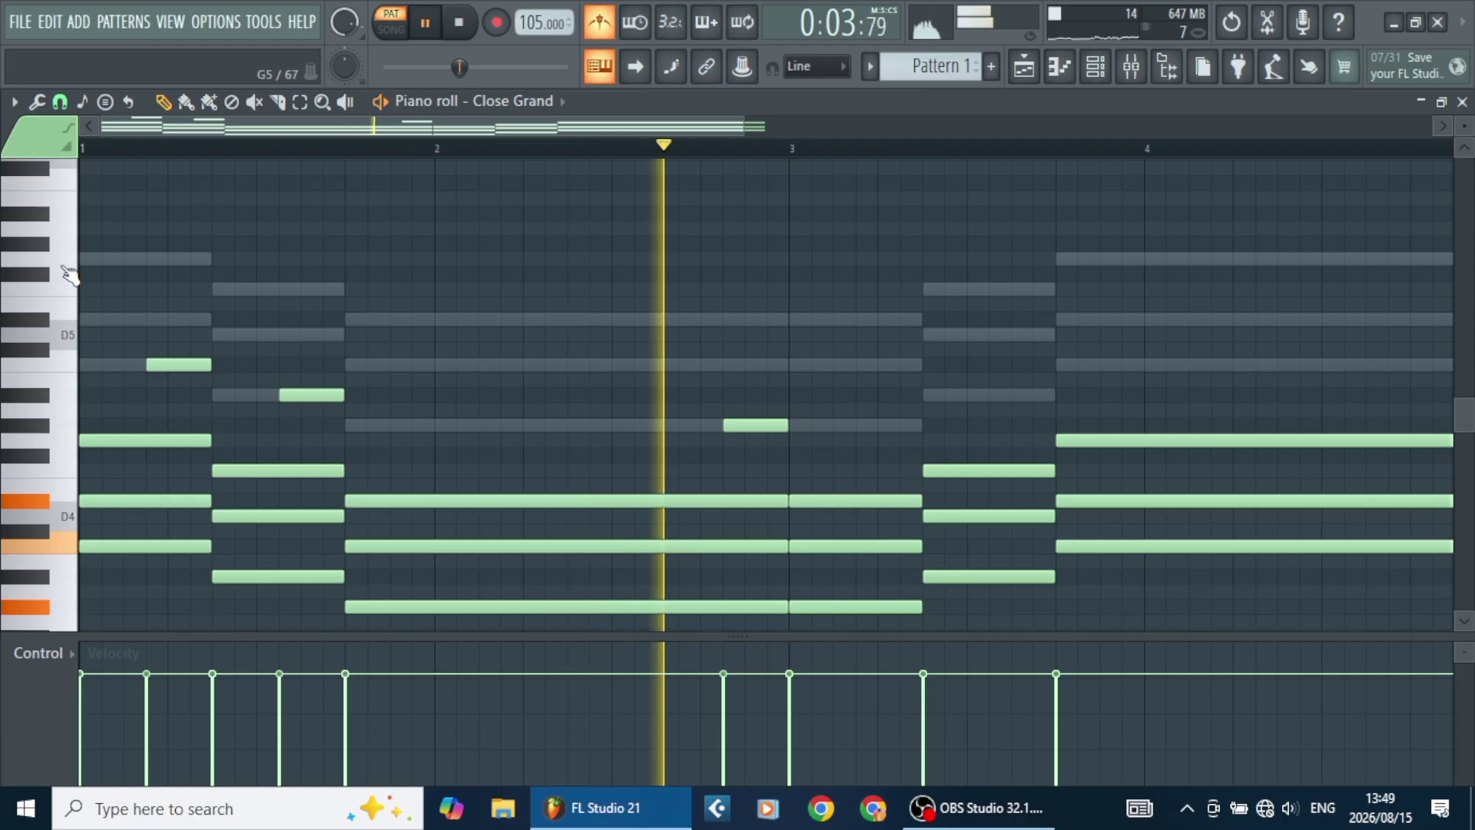
{"action": "key", "text": "space"}
{"action": "key", "text": "space"}
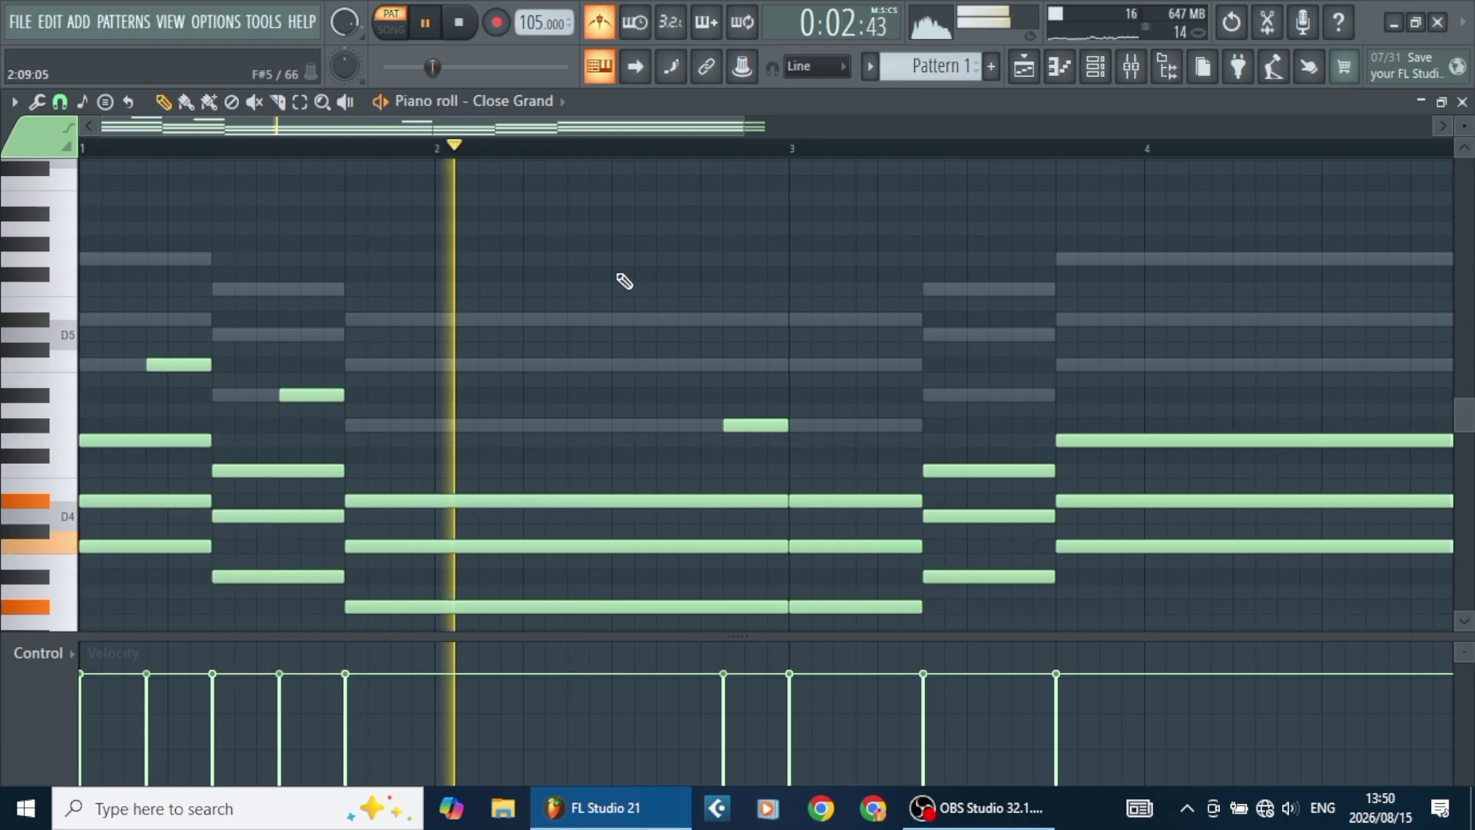
{"action": "key", "text": "space"}
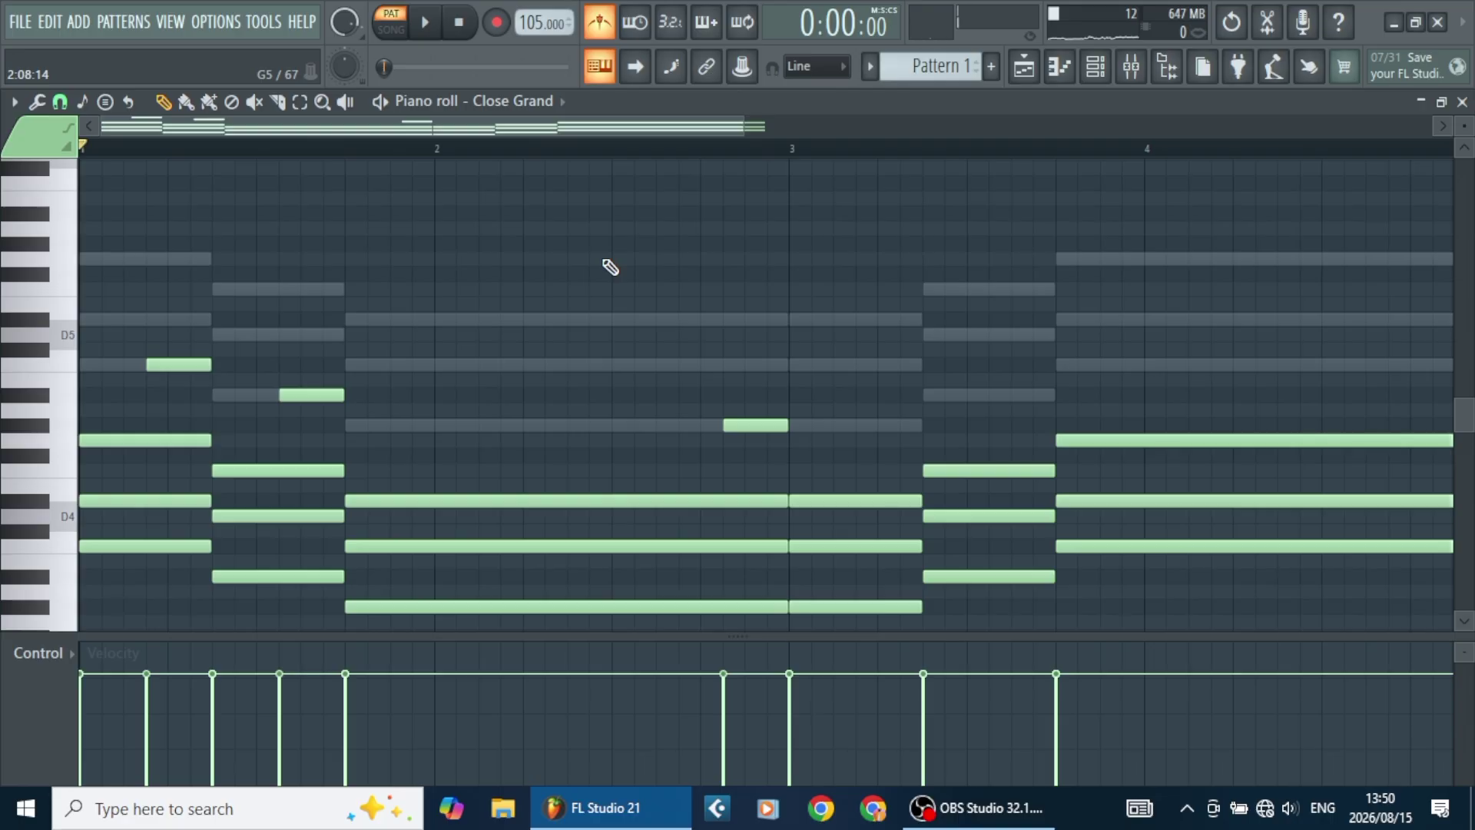
Add three-step G5 and F5 notes in bar 2, starting at steps 8 and 9, and play from bar 2.
{"action": "left_click", "coordinate": [584, 259]}
{"action": "left_click", "coordinate": [610, 288]}
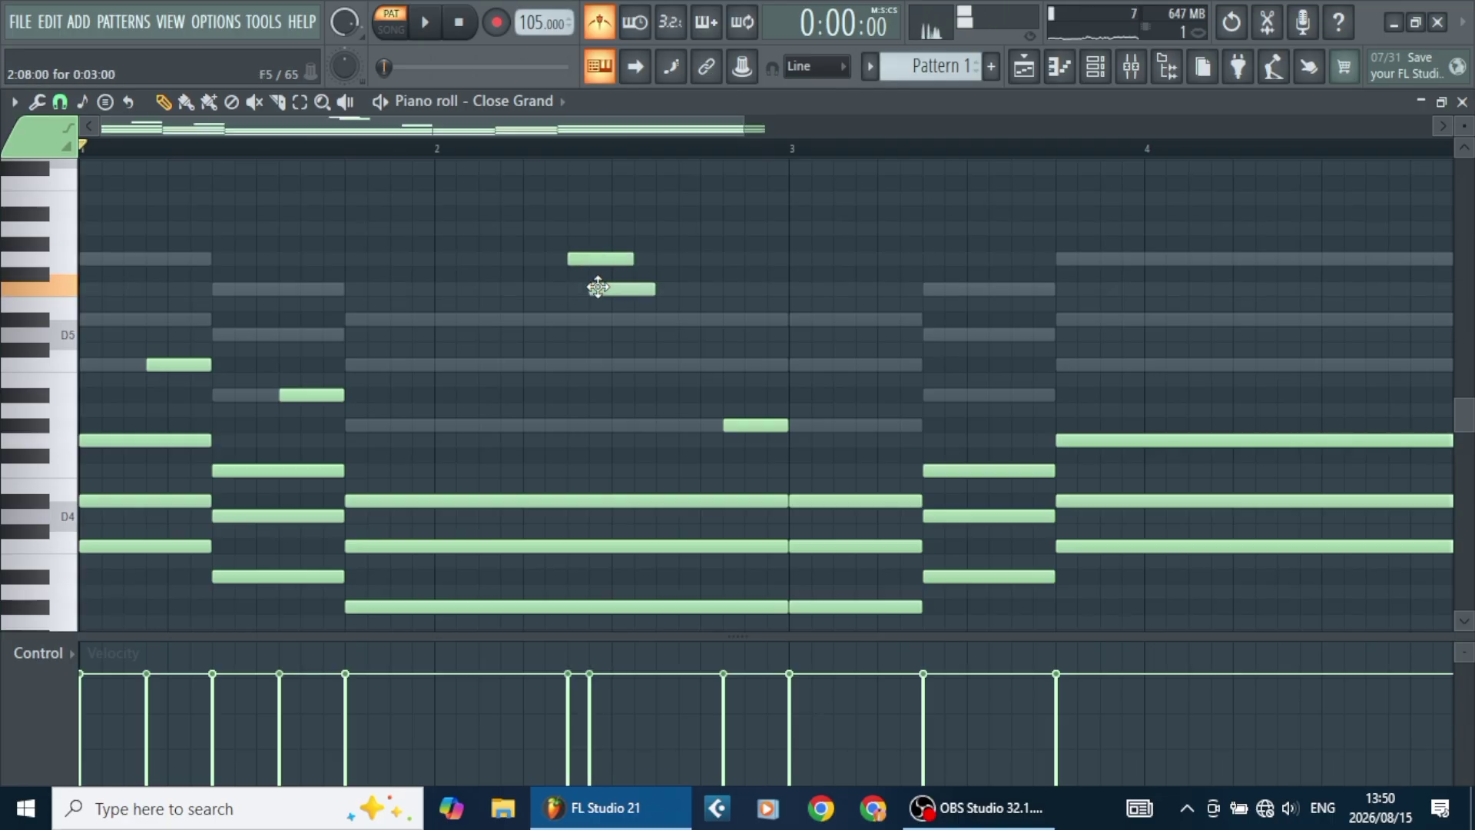
{"action": "key", "text": "space"}
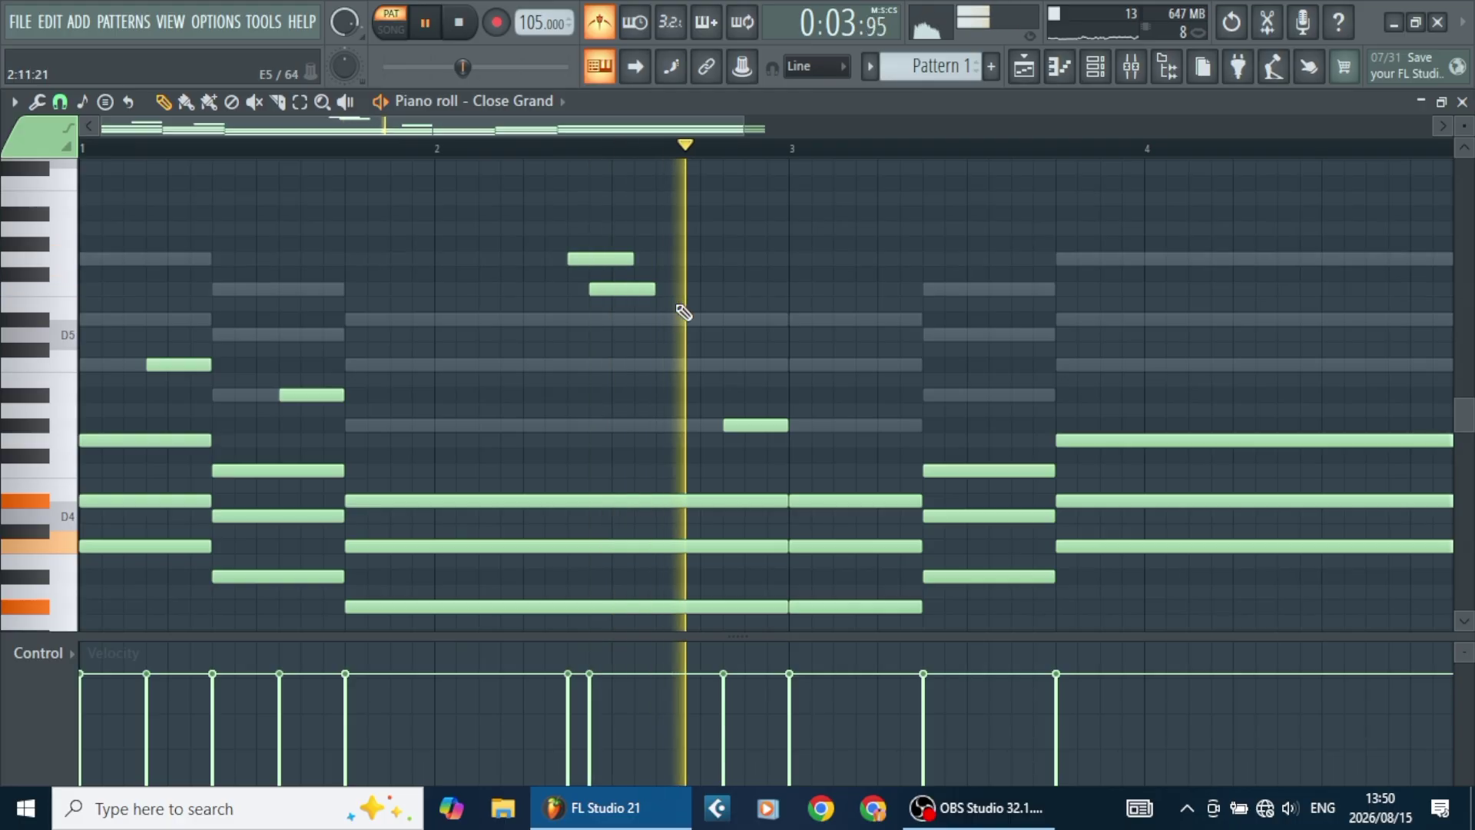
{"action": "left_click_drag", "start_coordinate": [678, 306], "coordinate": [622, 258]}
{"action": "left_click", "coordinate": [436, 145]}
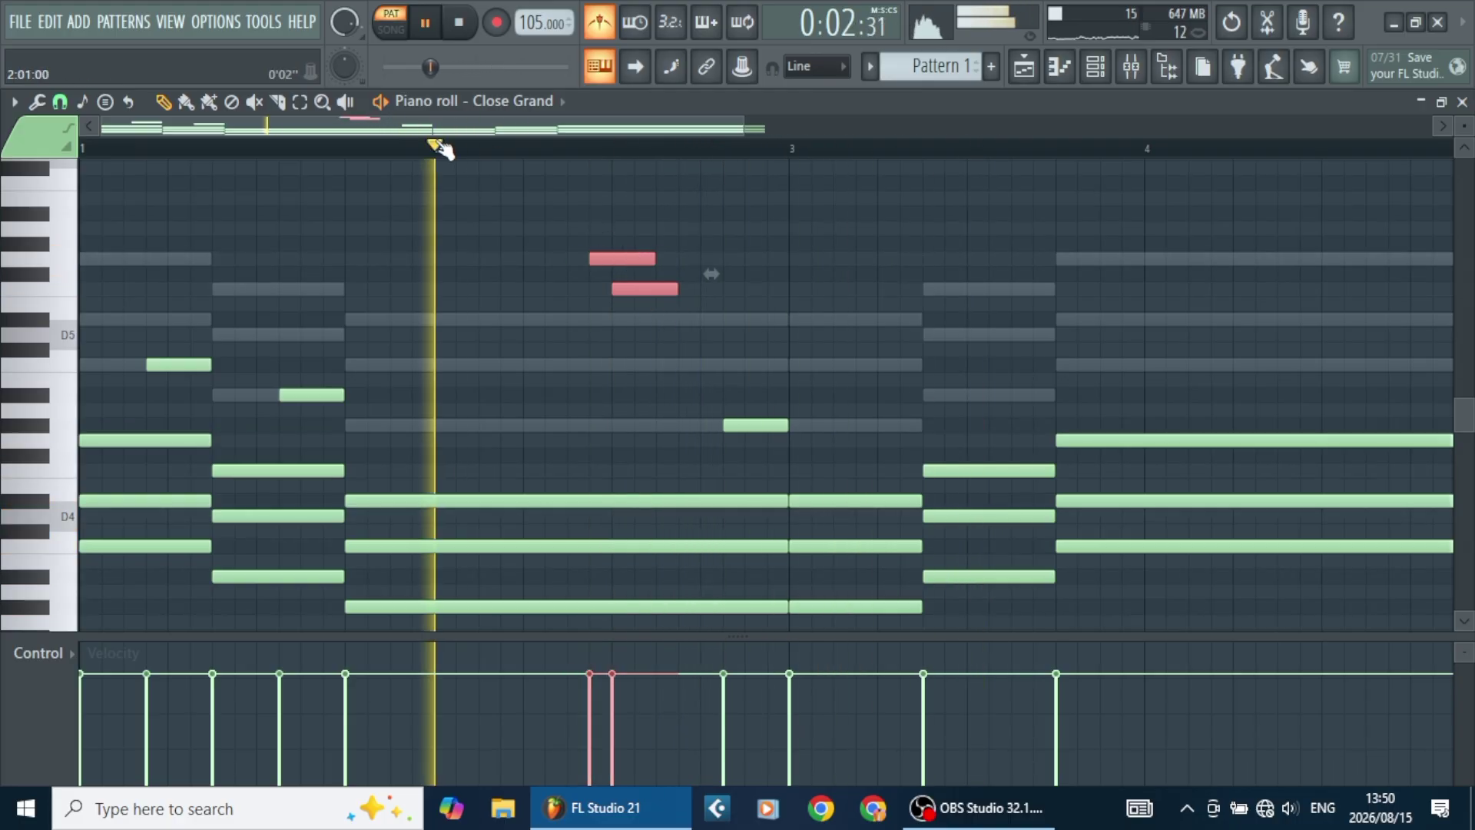
{"action": "key", "text": "space"}
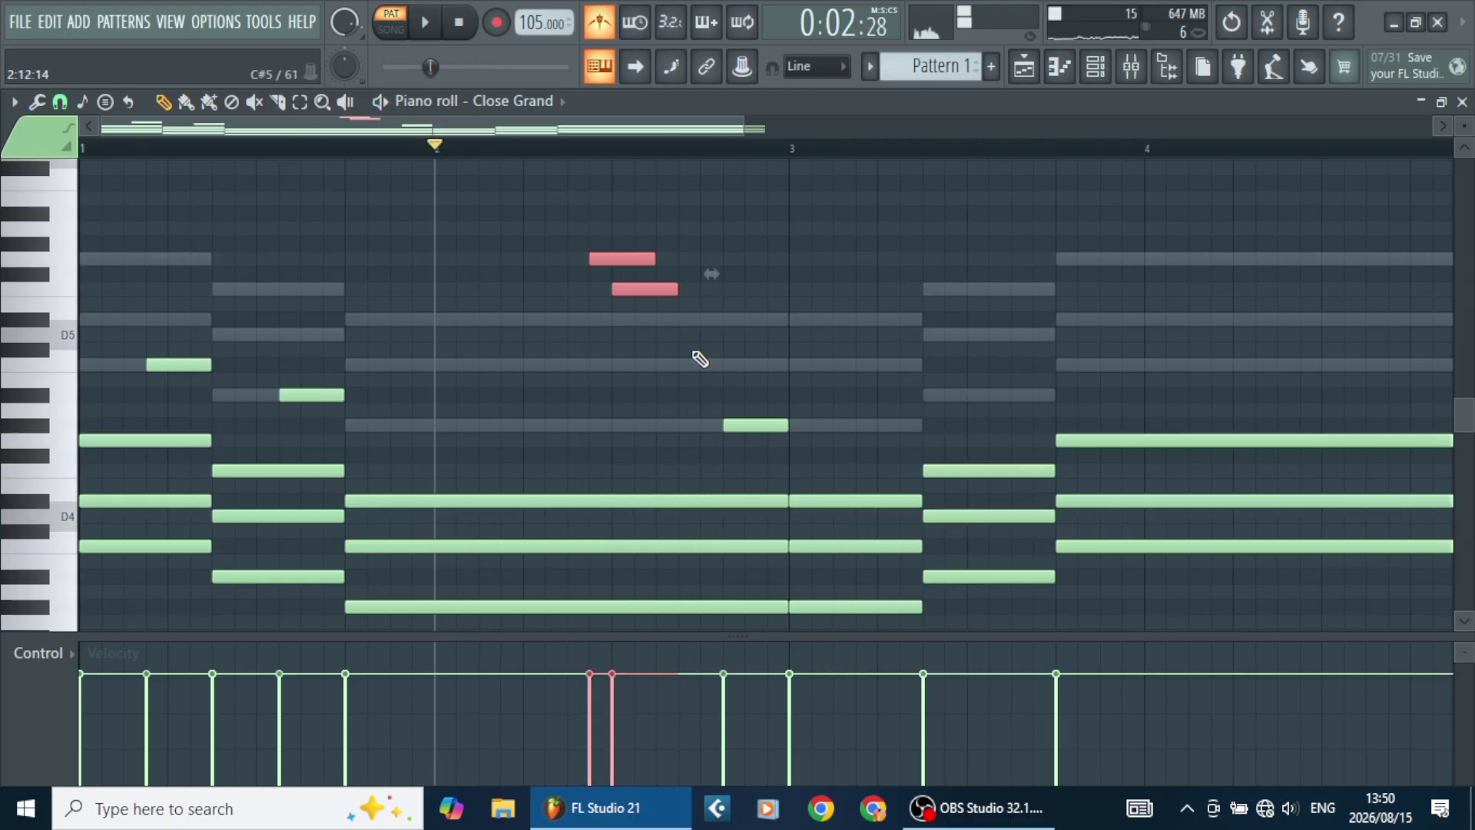
Continue the descending run in bar 2 with three-step D#5 and D5 notes at steps 12 and 13, and play it.
{"action": "left_click", "coordinate": [655, 318]}
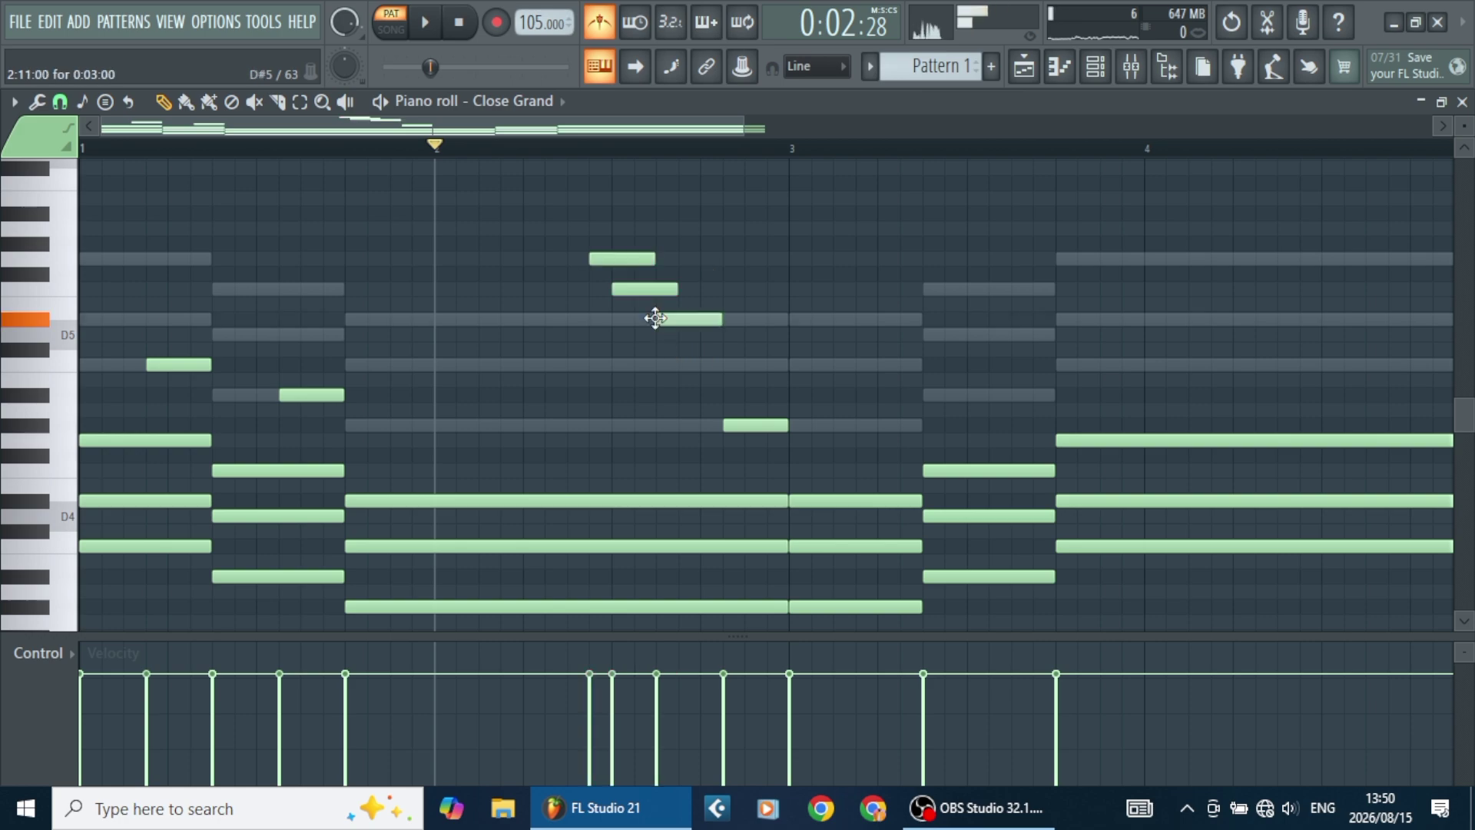
{"action": "left_click_drag", "start_coordinate": [682, 364], "coordinate": [706, 346]}
{"action": "key", "text": "space"}
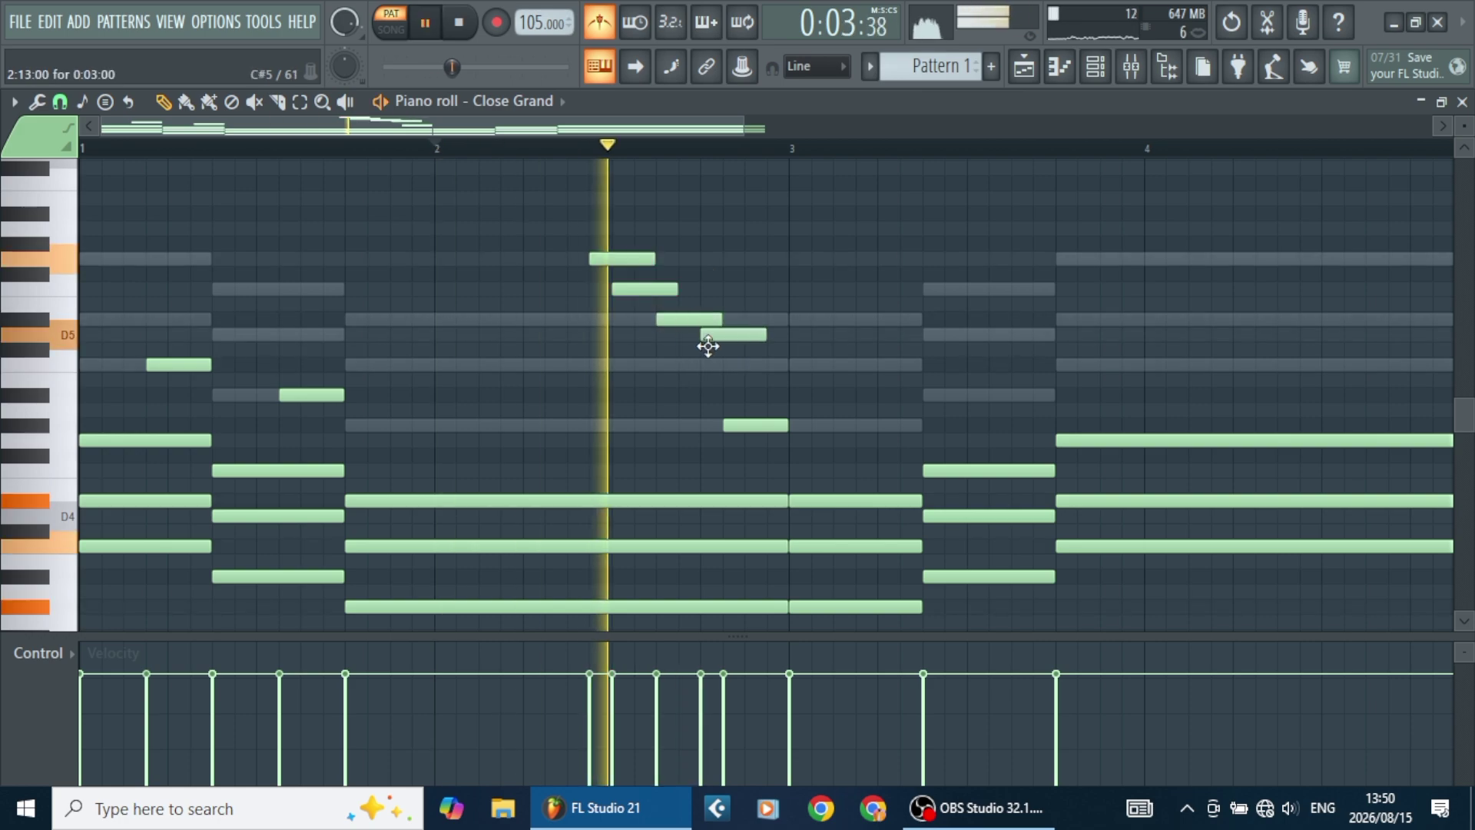
{"action": "key", "text": "space"}
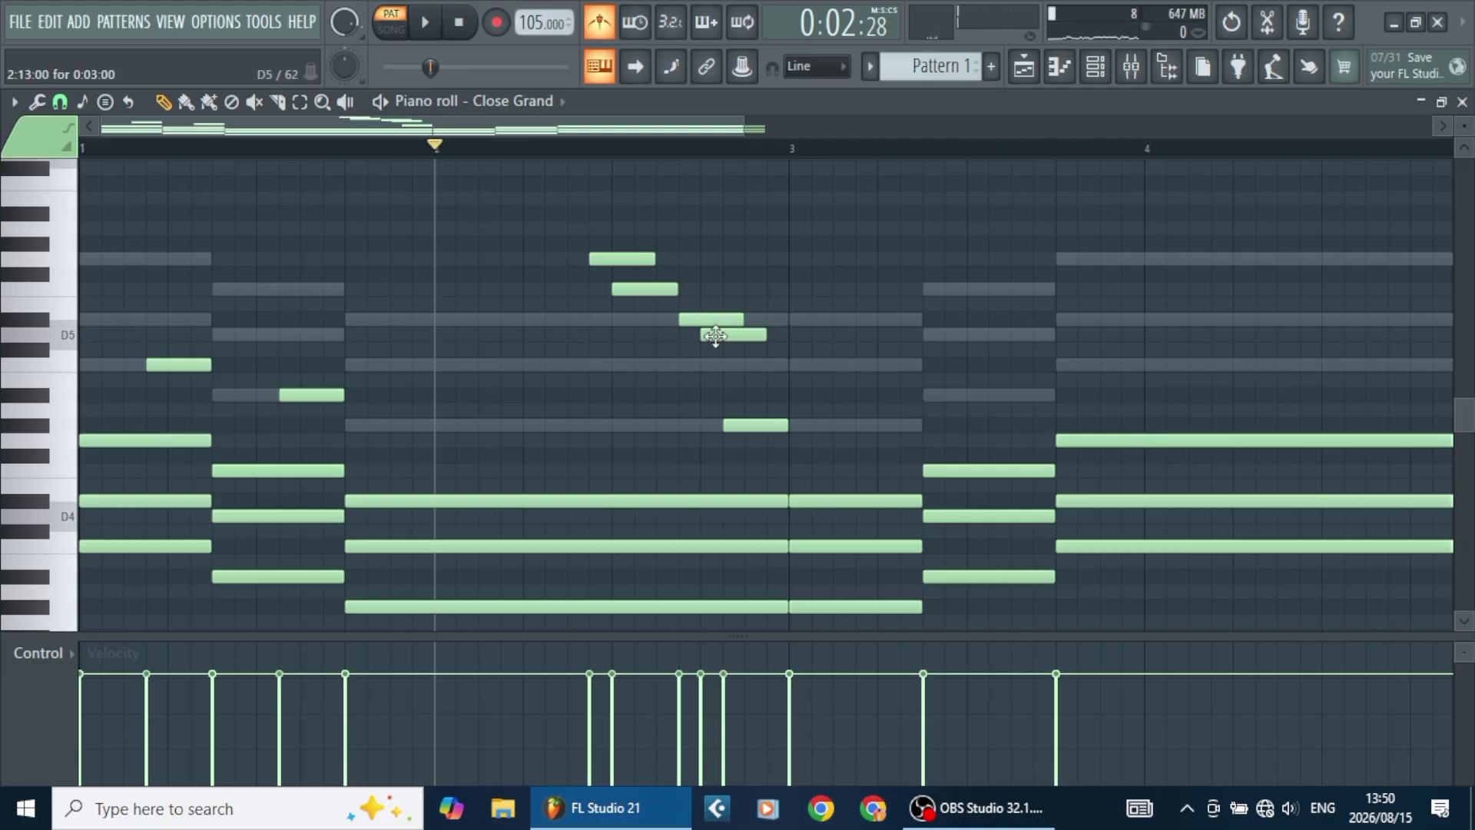
Delete the D5 note at step 13 of bar 2 and play the run without it.
{"action": "key", "text": "space"}
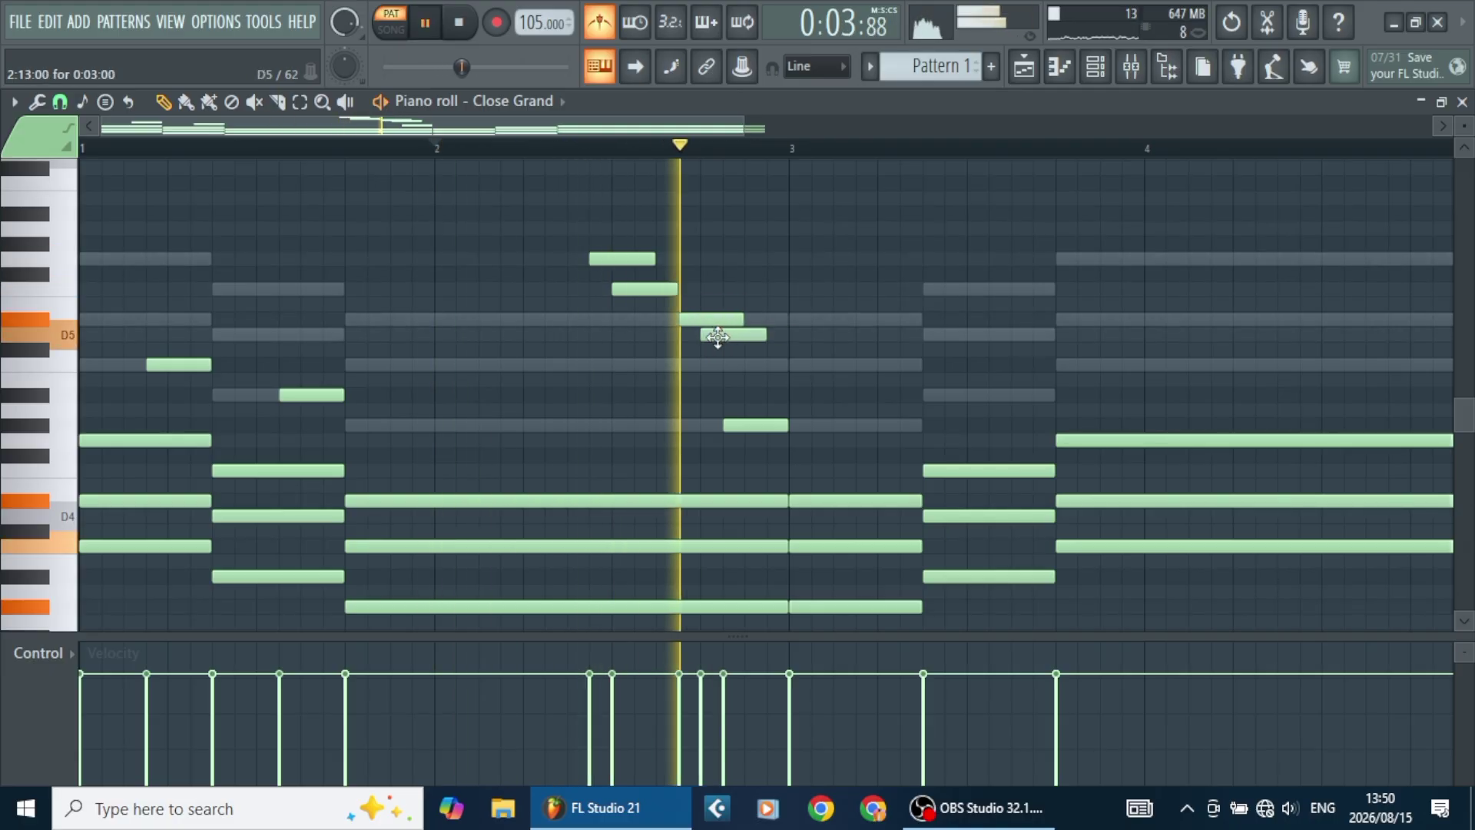
{"action": "key", "text": "space"}
{"action": "key", "text": "space"}
{"action": "right_click", "coordinate": [722, 338]}
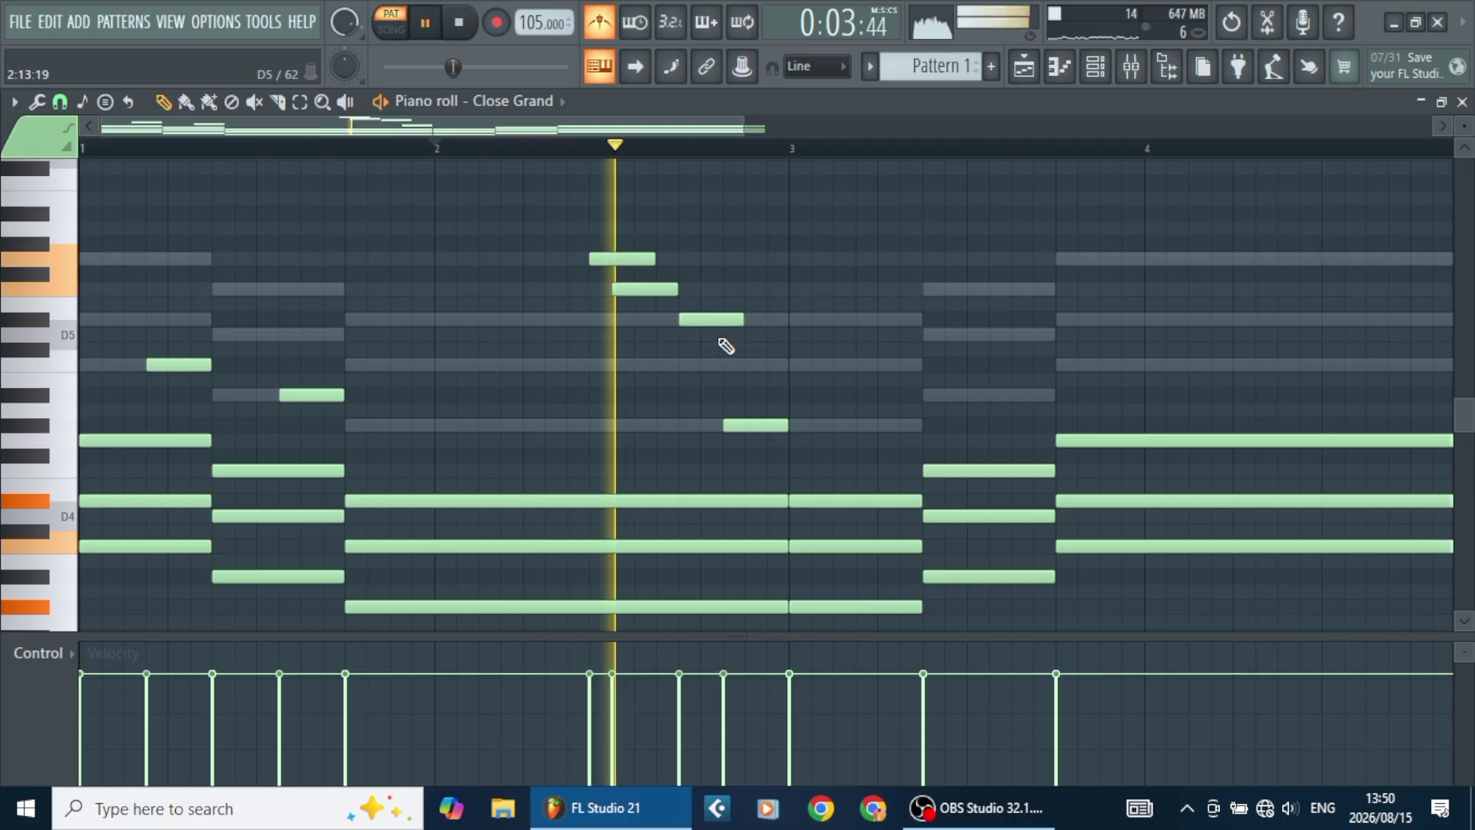
{"action": "key", "text": "space"}
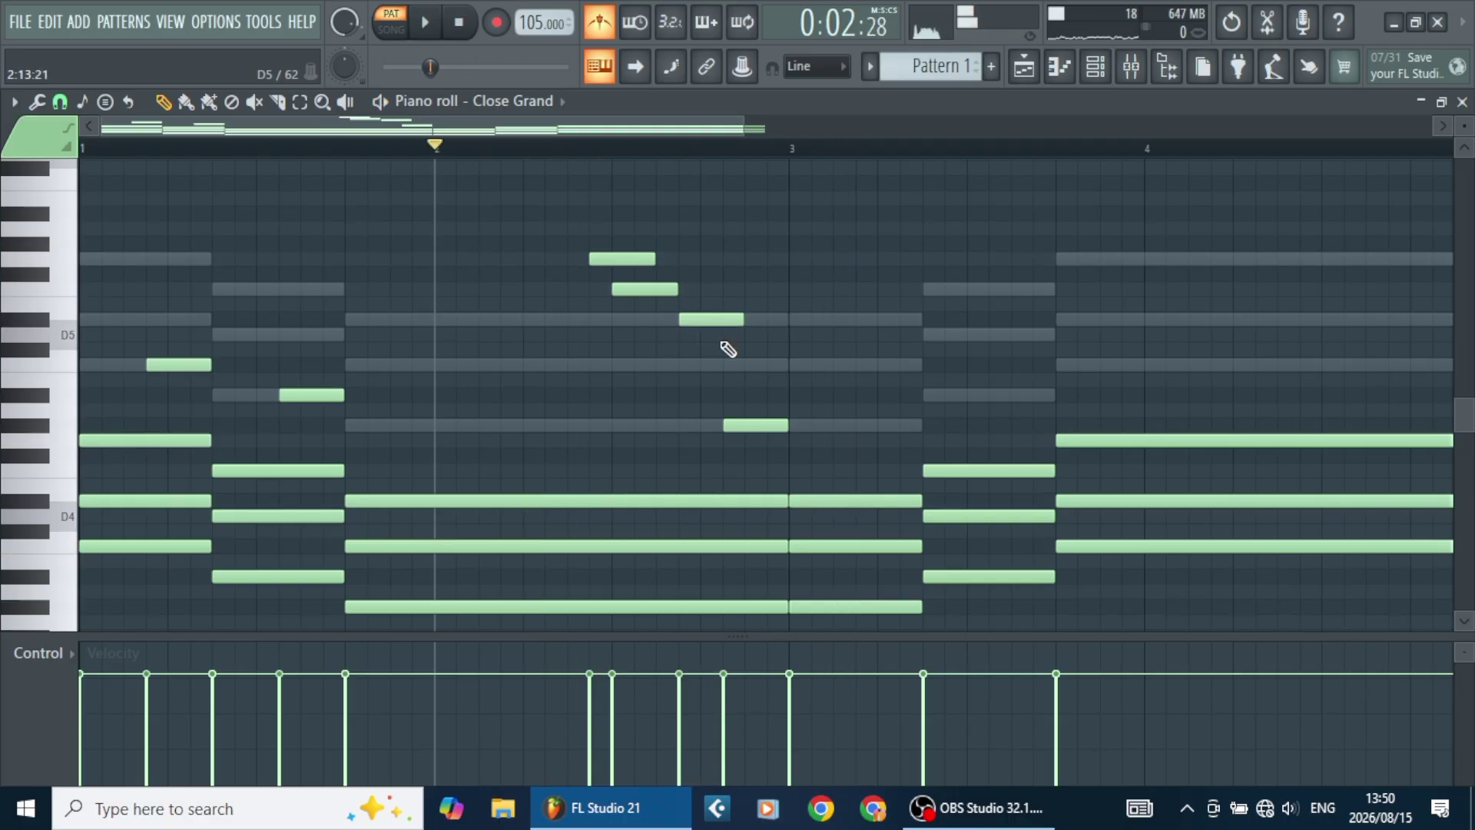
Transpose the G#4 note at the end of bar 2 up to D5 during playback and select the four-note descending run.
{"action": "left_click_drag", "start_coordinate": [723, 355], "coordinate": [751, 476]}
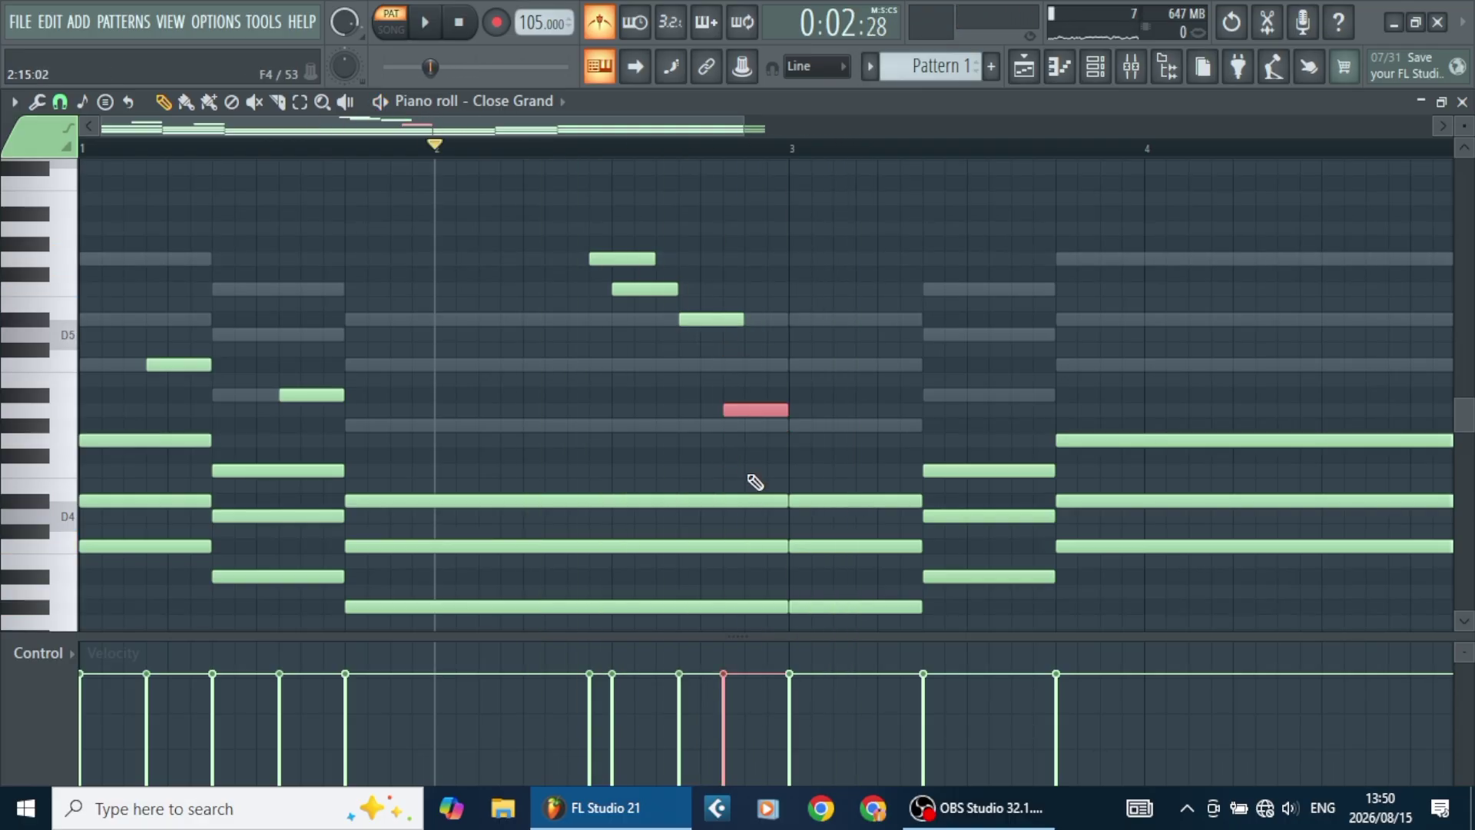
{"action": "key", "text": "space"}
{"action": "key", "text": "Up"}
{"action": "key", "text": "ctrl+Down"}
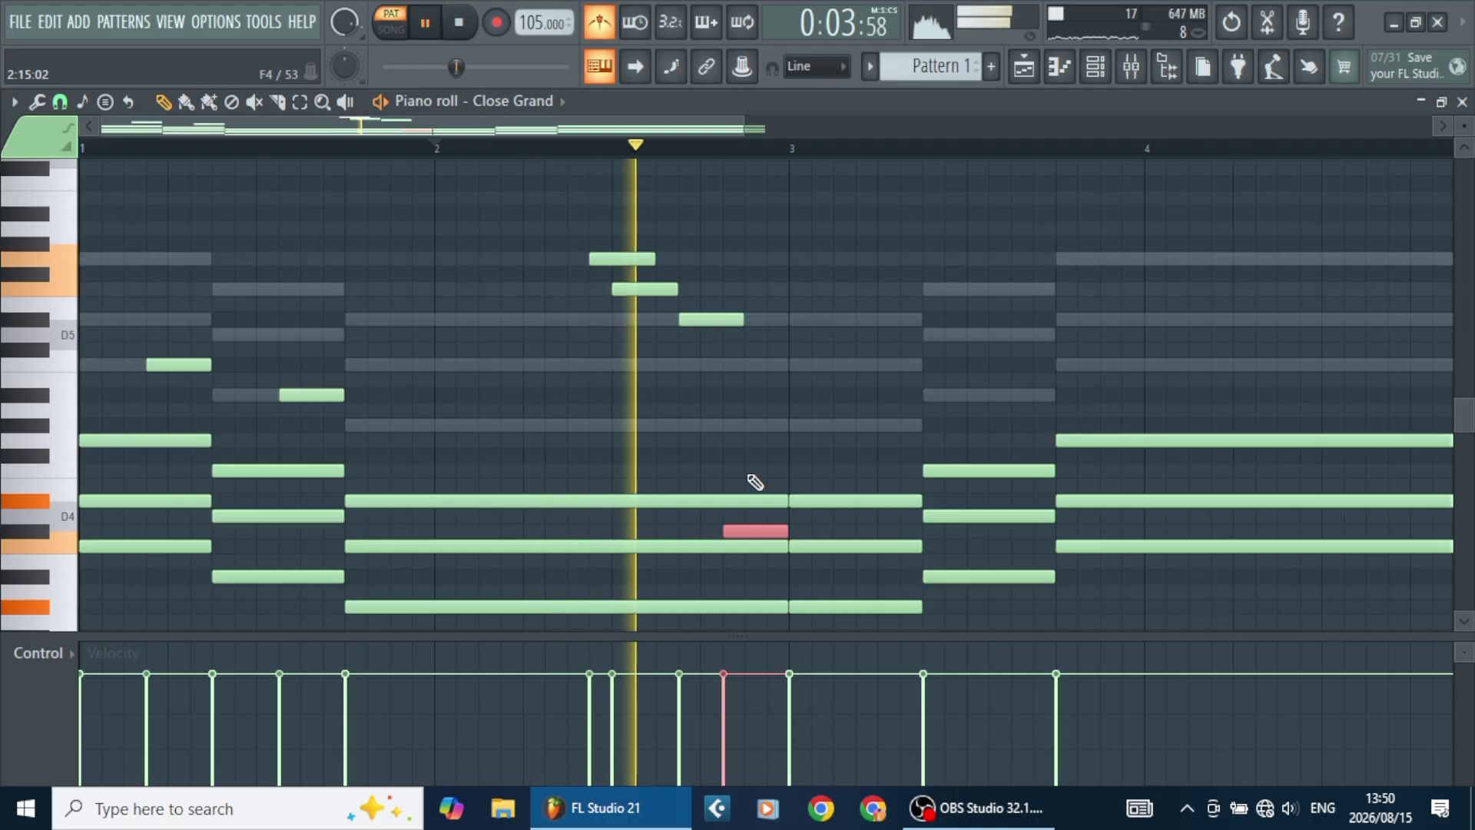
{"action": "key", "text": "ctrl+Up"}
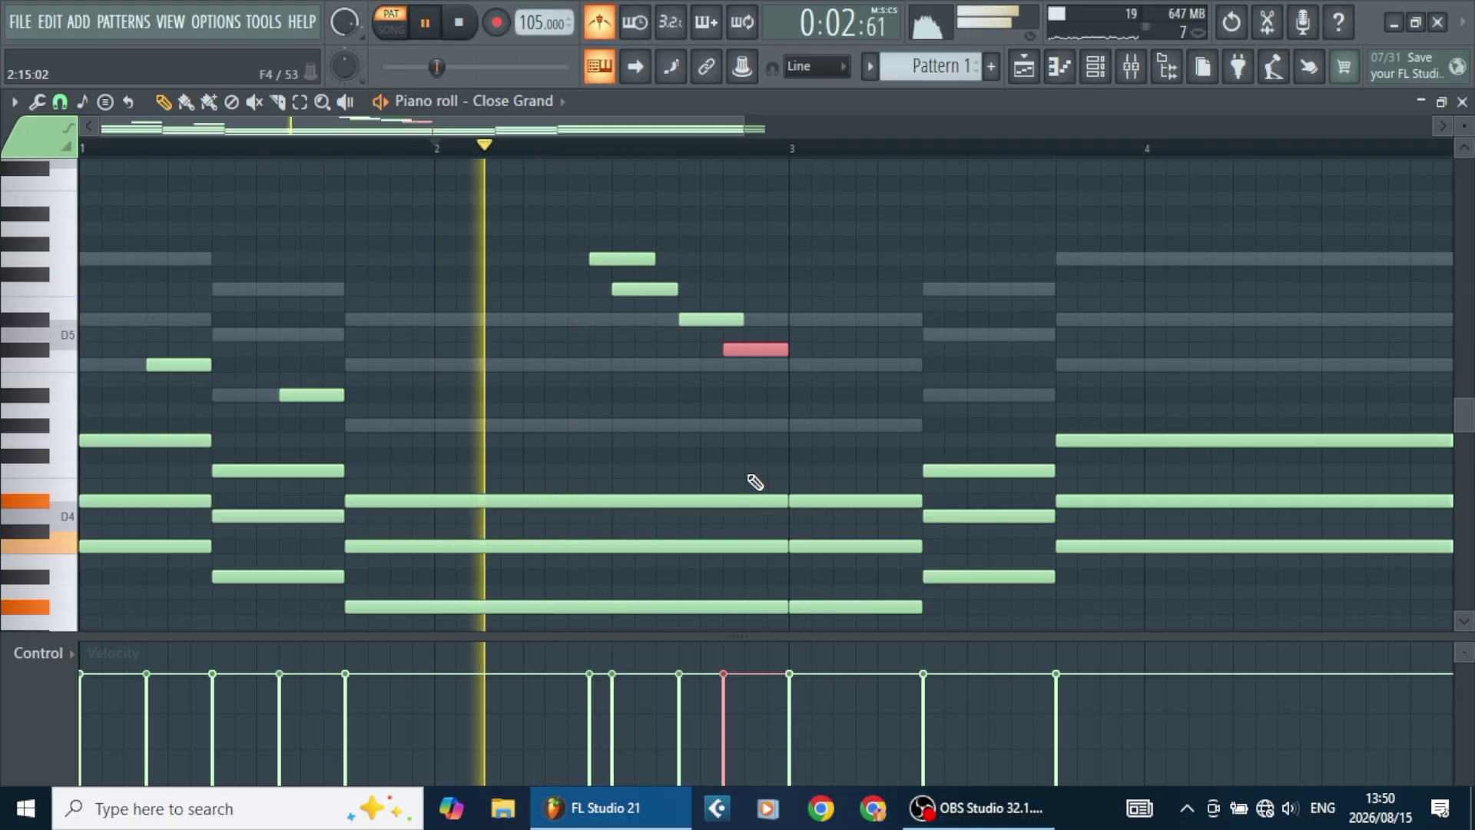
{"action": "key", "text": "Up"}
{"action": "key", "text": "ctrl+Down"}
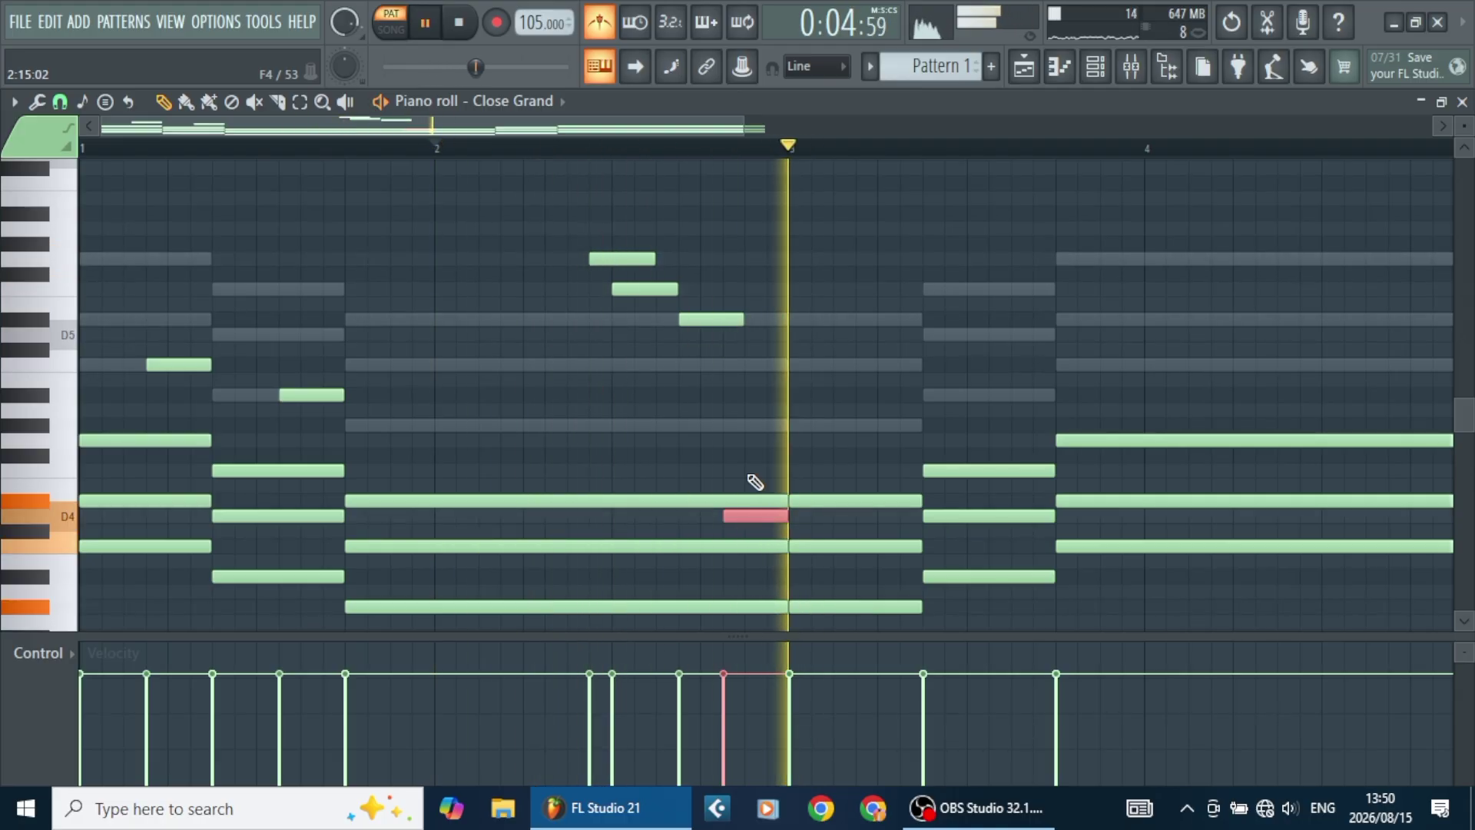
{"action": "key", "text": "ctrl+Up"}
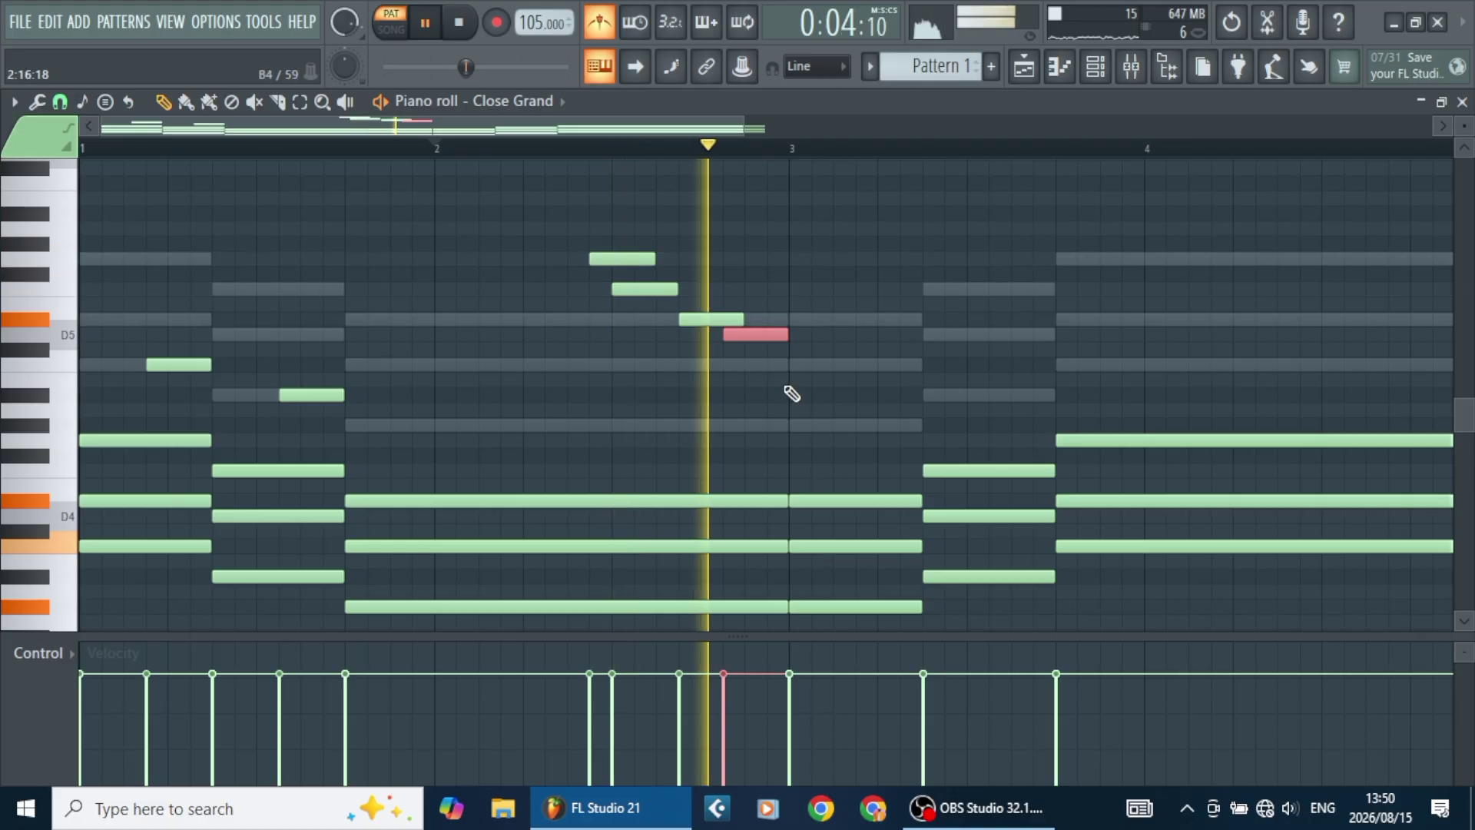
{"action": "left_click_drag", "start_coordinate": [774, 385], "coordinate": [584, 267]}
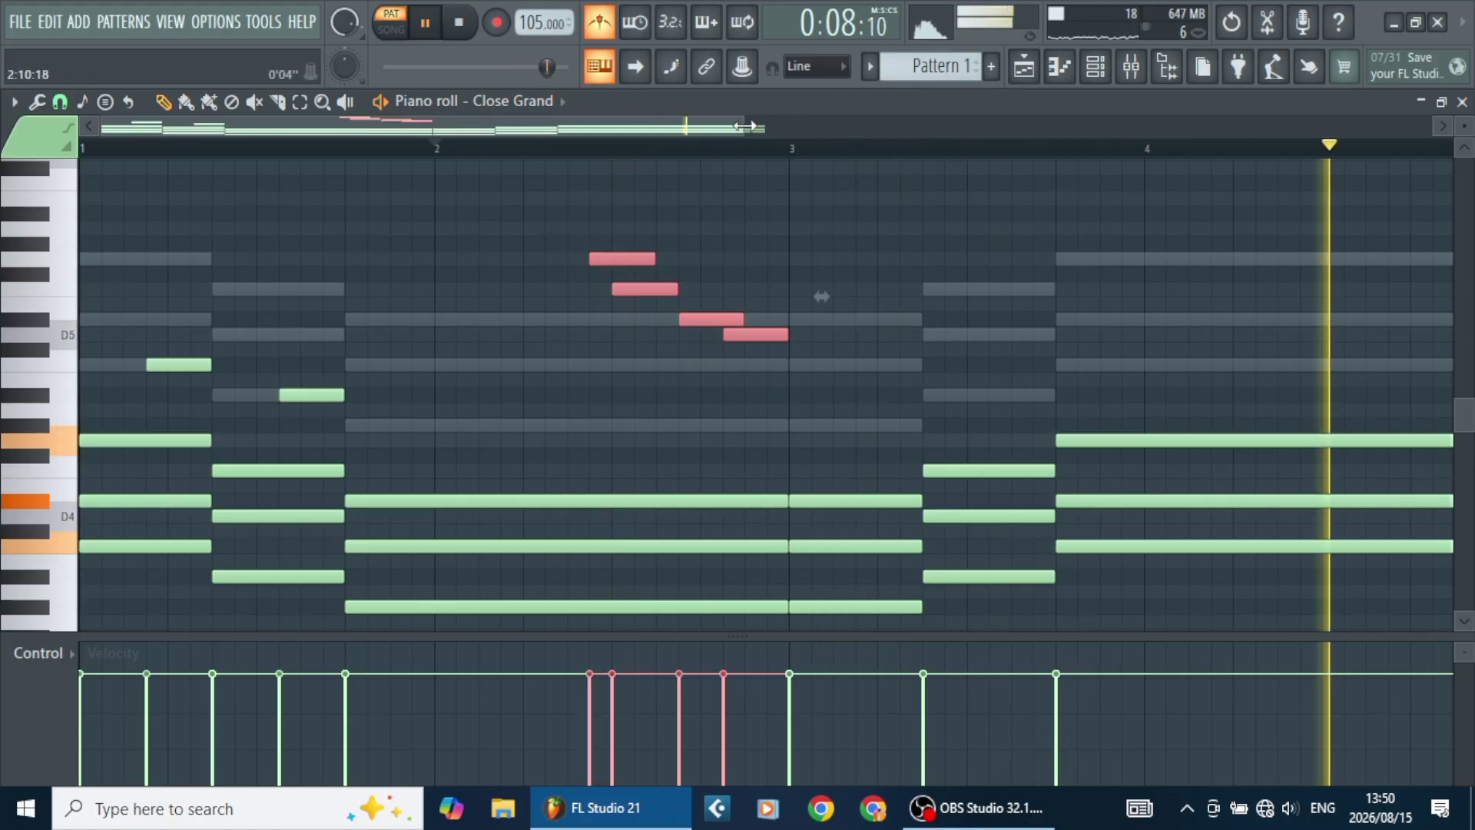
{"action": "left_click_drag", "start_coordinate": [765, 129], "coordinate": [1011, 136]}
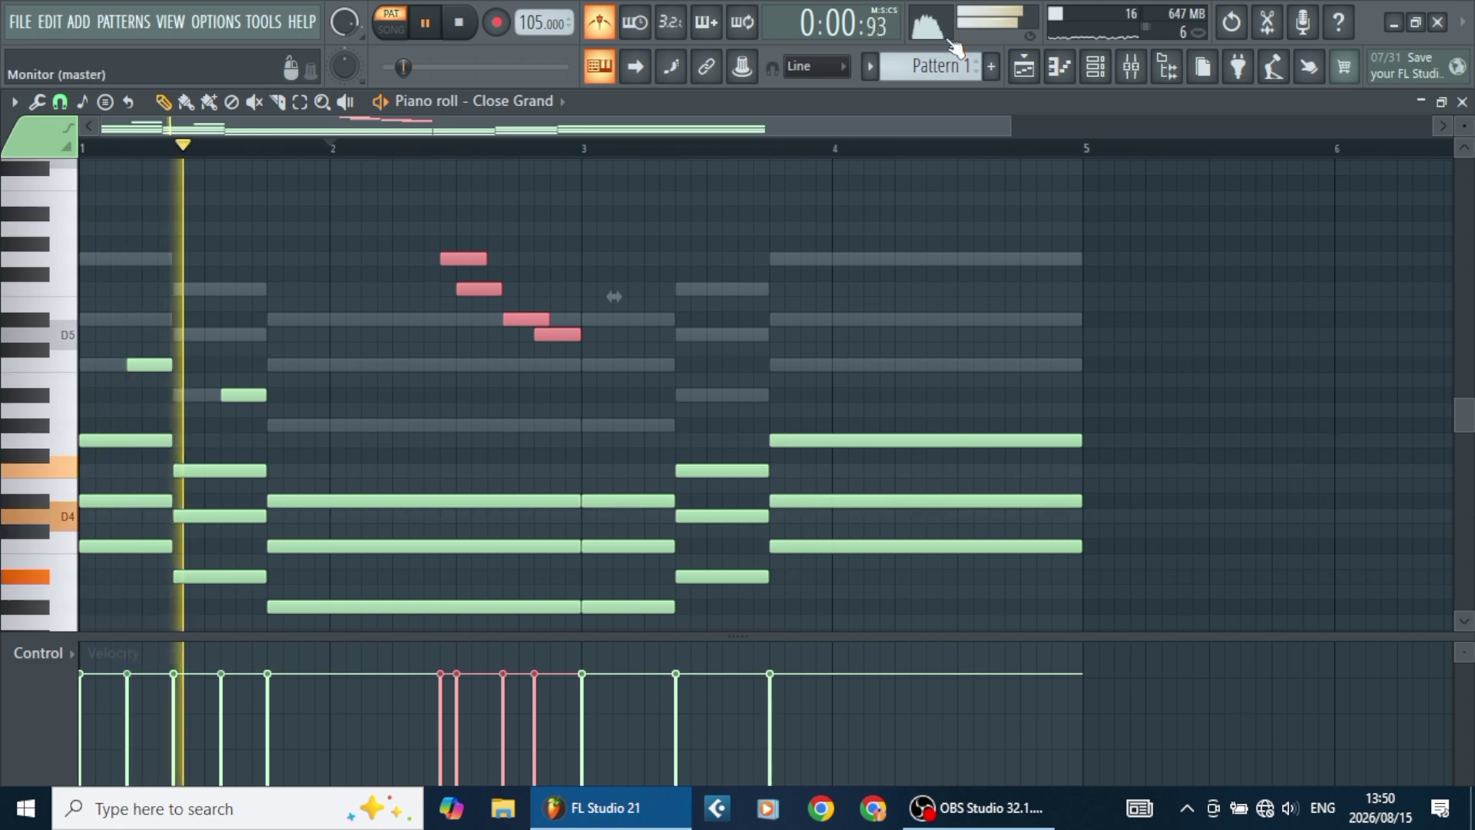
Place the Pattern 1 clip at bar 1 on Track 1 of the playlist and play it with the vocals in Song mode.
{"action": "left_click", "coordinate": [1025, 70]}
{"action": "mouse_move", "coordinate": [477, 254]}
{"action": "left_mouse_down"}
{"action": "mouse_move", "coordinate": [500, 261]}
{"action": "mouse_move", "coordinate": [316, 204]}
{"action": "left_mouse_up"}
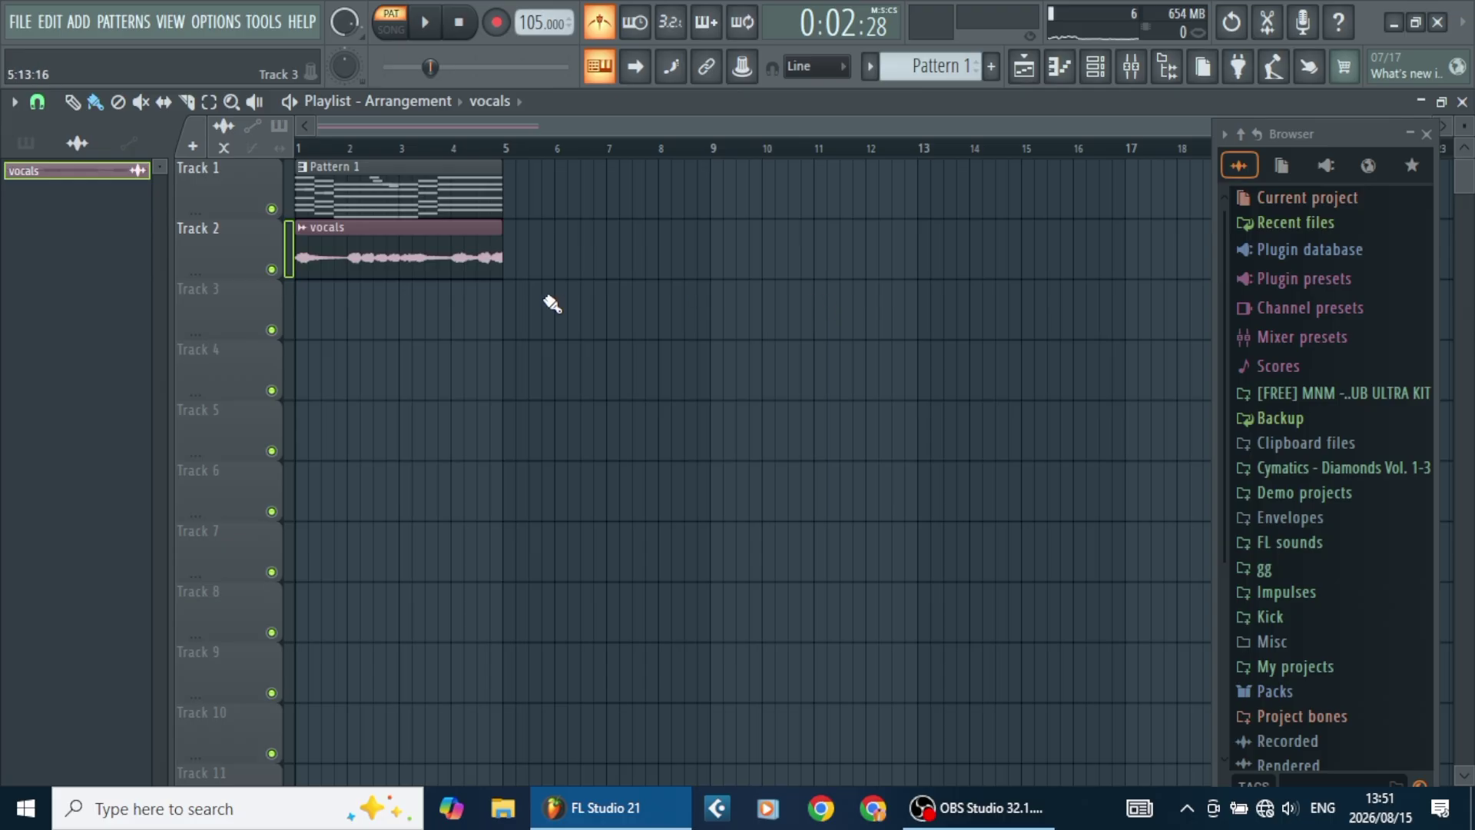
{"action": "left_click_drag", "start_coordinate": [549, 338], "coordinate": [295, 159]}
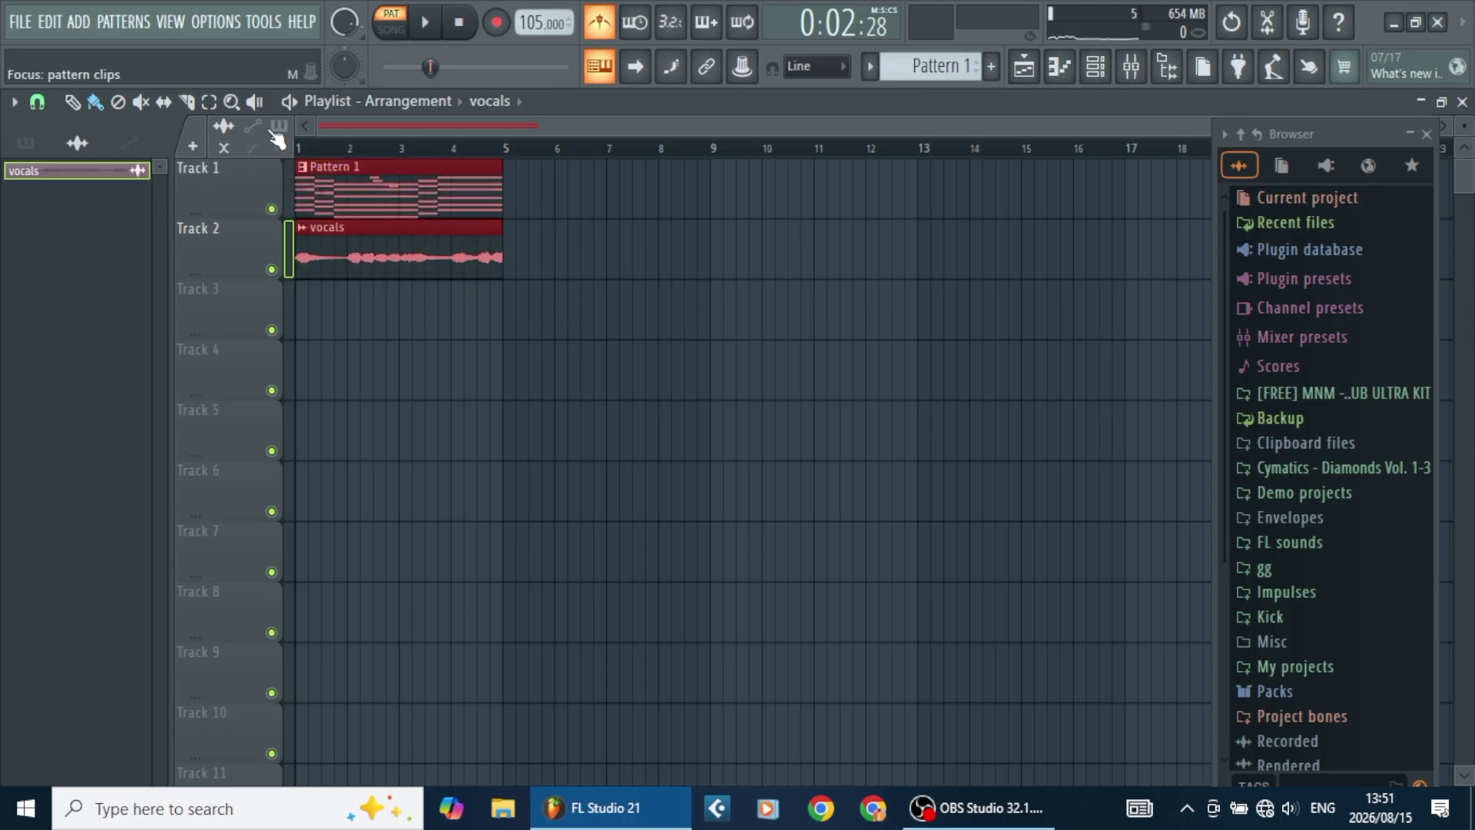
{"action": "left_click", "coordinate": [476, 359]}
{"action": "key", "text": "space"}
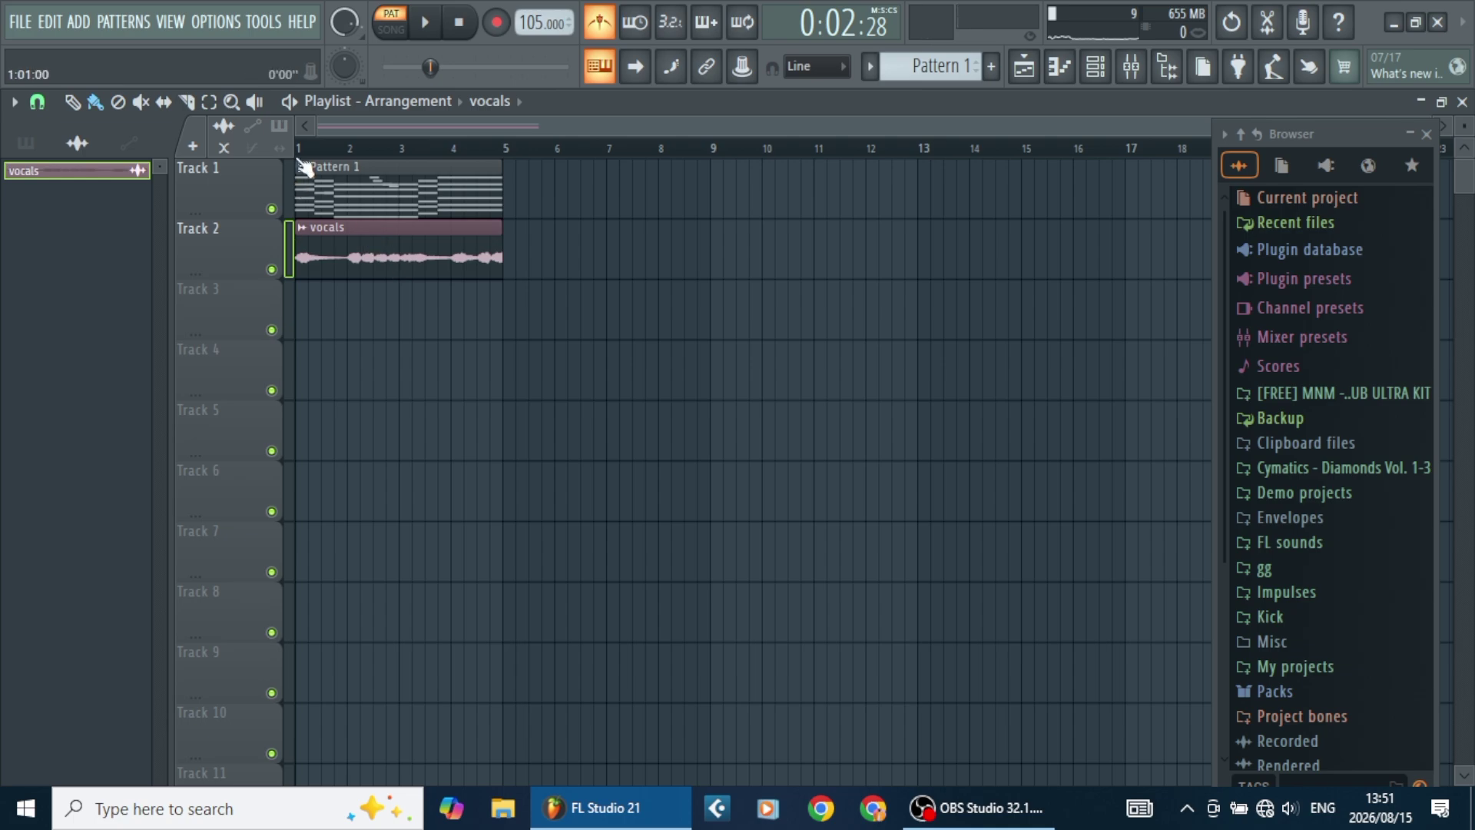
{"action": "key", "text": "space"}
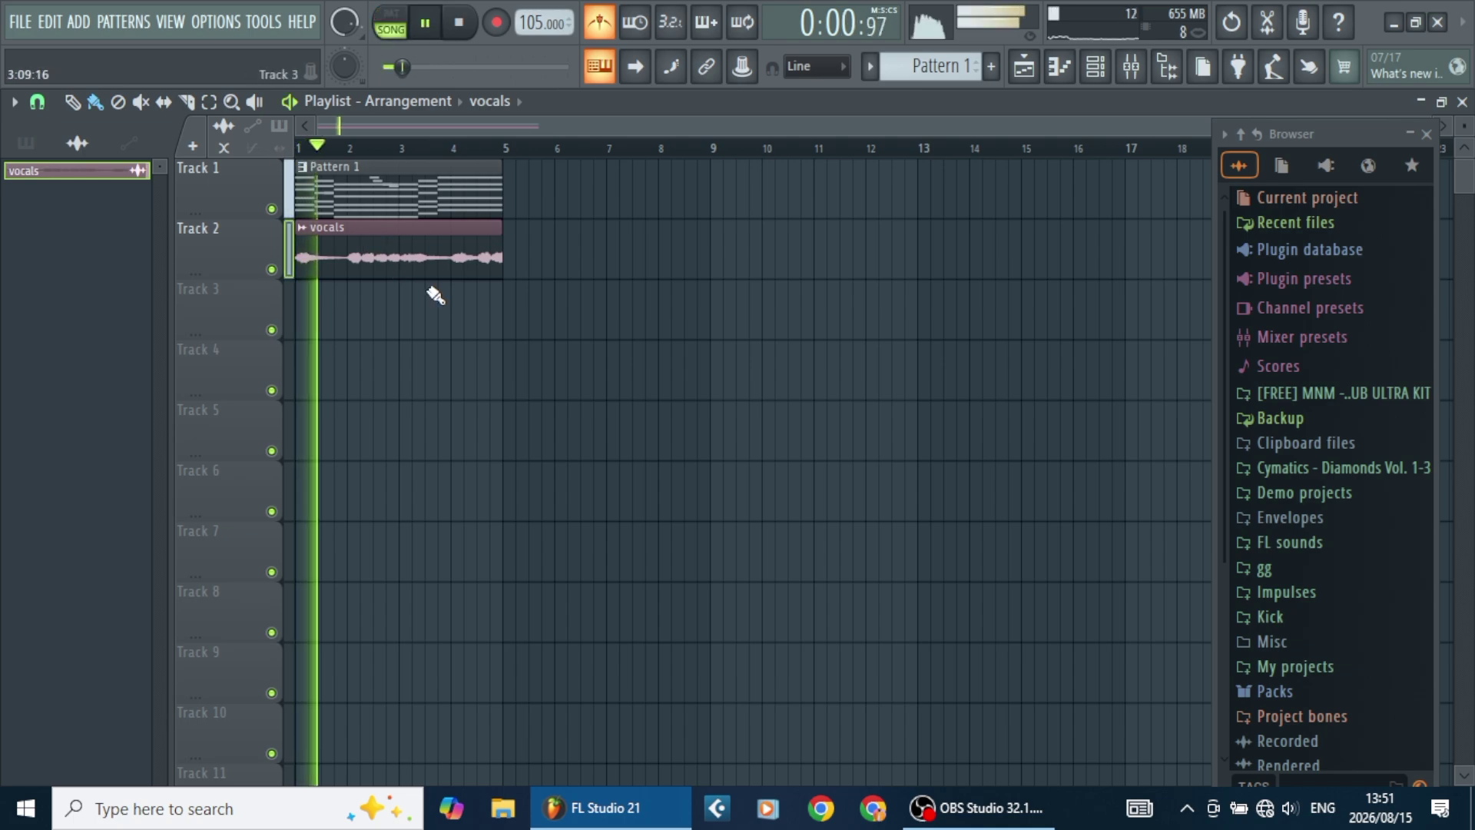
Lower the volume of the vocals audio clip in its channel settings and play it with the chords.
{"action": "double_click", "coordinate": [408, 266]}
{"action": "key", "text": "space"}
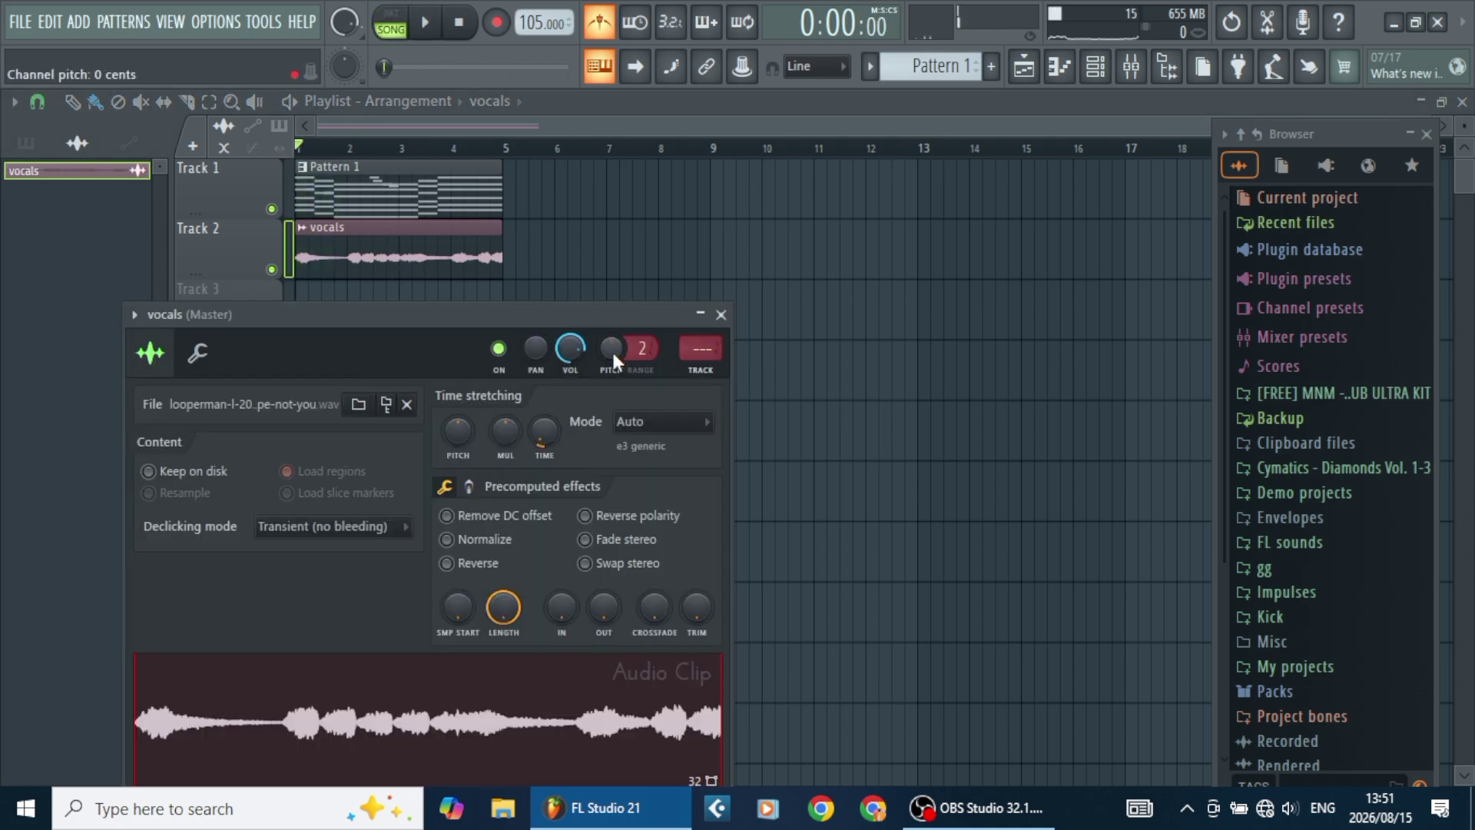
{"action": "key", "text": "space"}
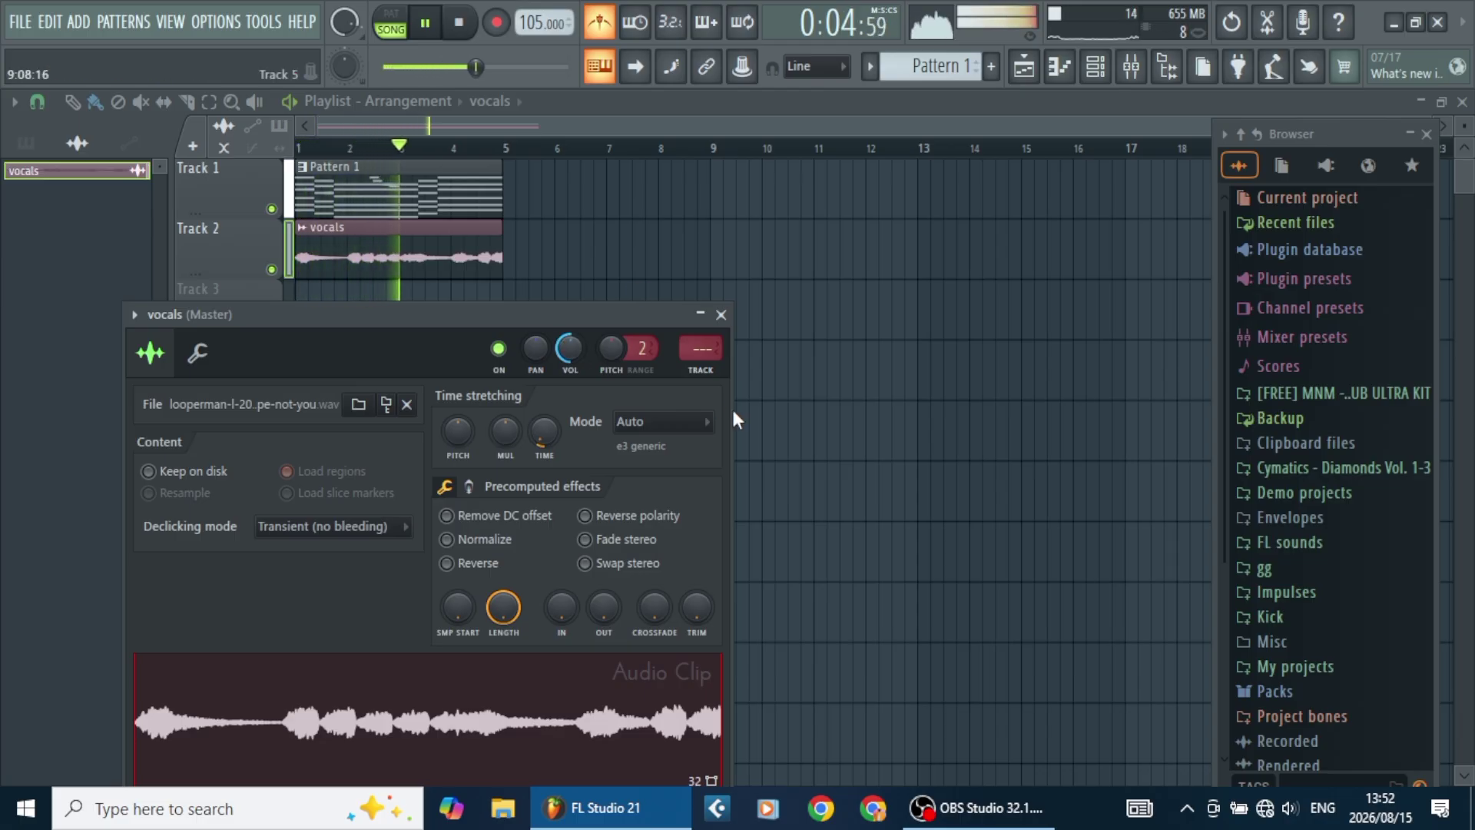
Duplicate the Pattern 1 and vocals clips to bar 5 and select the eight-bar range for looped playback.
{"action": "left_click_drag", "start_coordinate": [554, 279], "coordinate": [368, 146]}
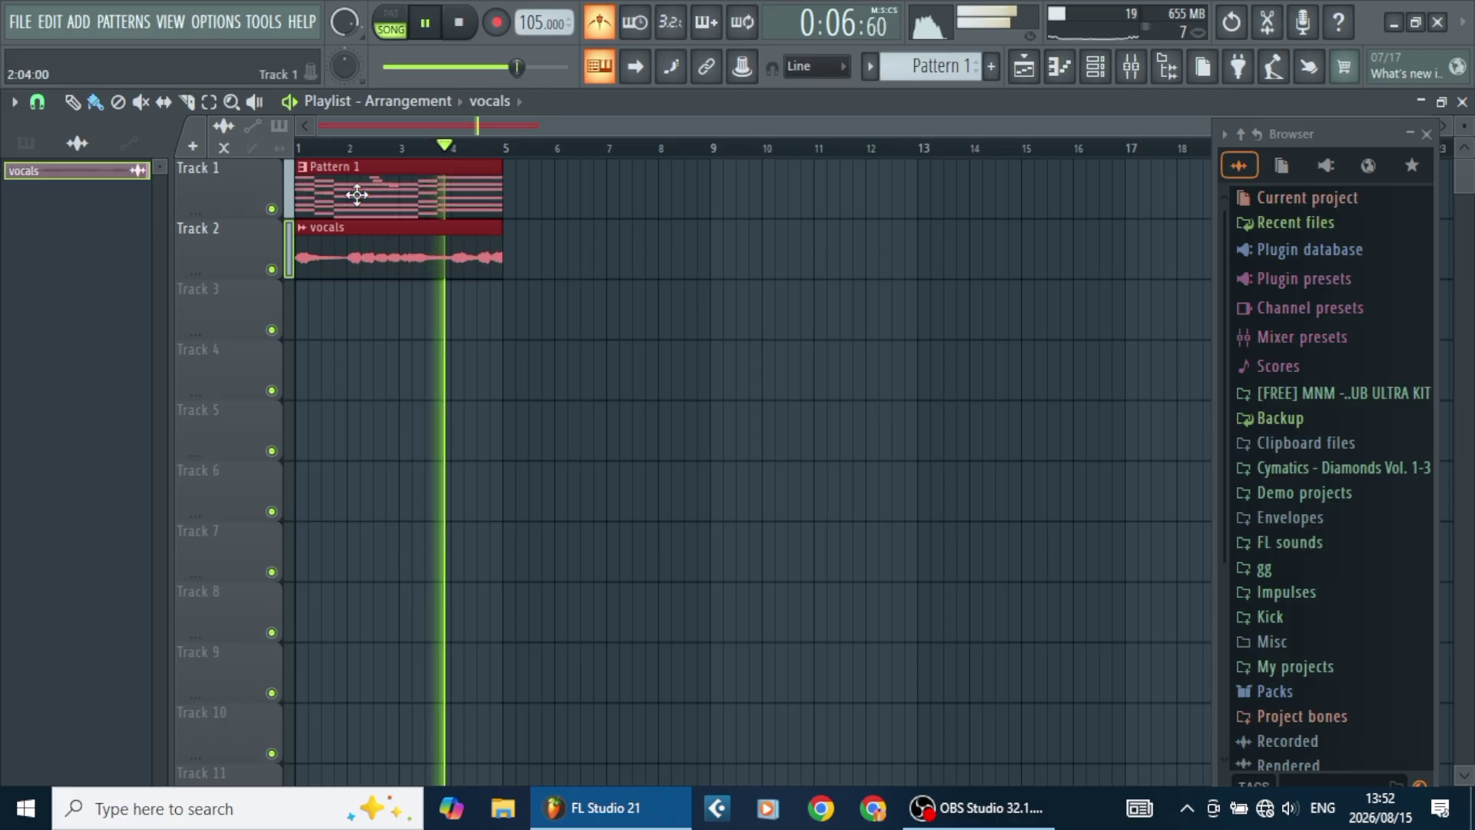
{"action": "left_click_drag", "start_coordinate": [357, 215], "coordinate": [566, 215]}
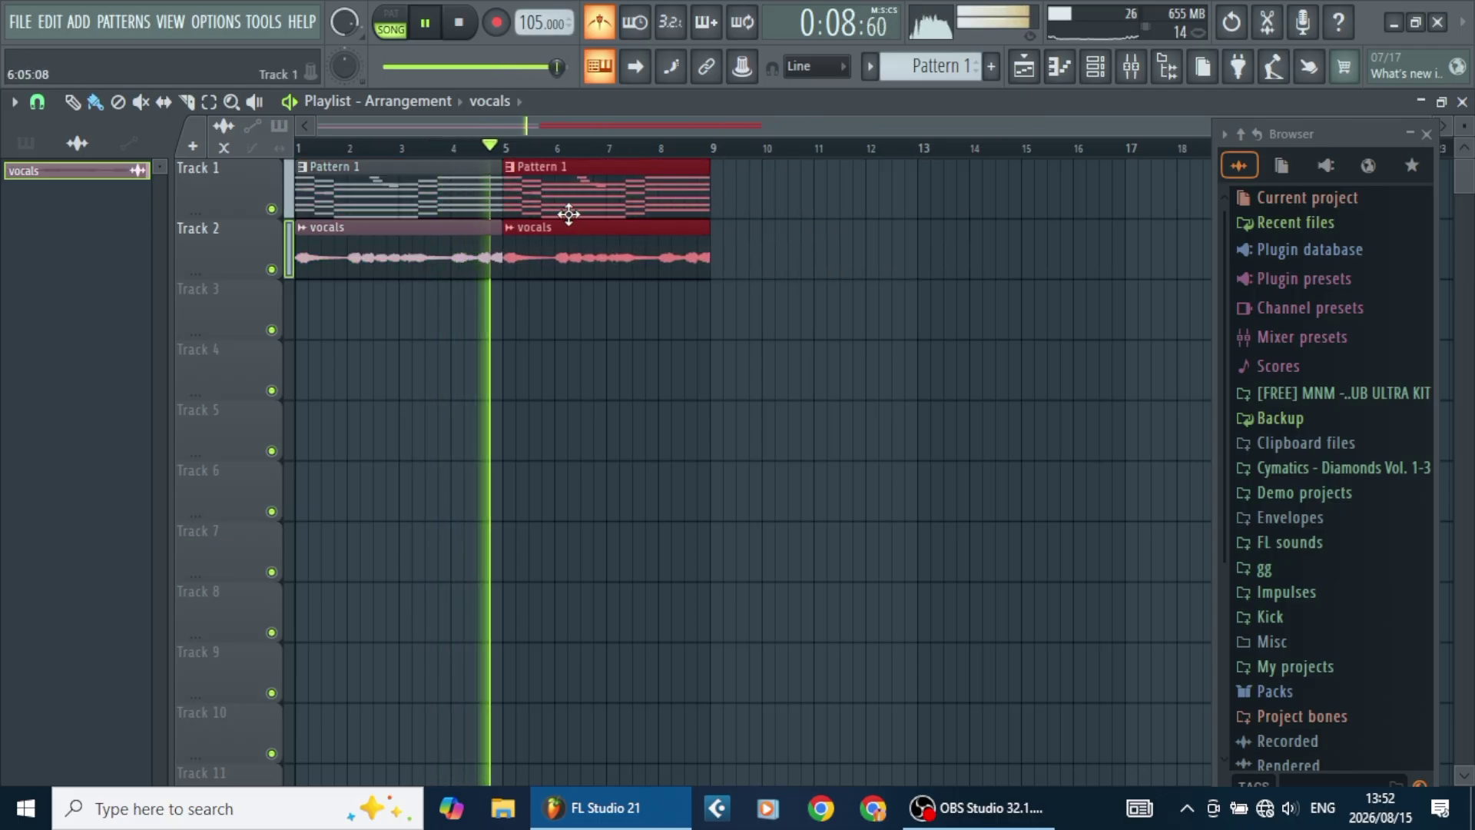
{"action": "left_click", "coordinate": [209, 102]}
{"action": "left_click_drag", "start_coordinate": [713, 146], "coordinate": [61, 126]}
{"action": "key", "text": "XF86AudioLowerVolume"}
{"action": "key", "text": "XF86AudioRaiseVolume"}
{"action": "key", "text": "XF86AudioRaiseVolume"}
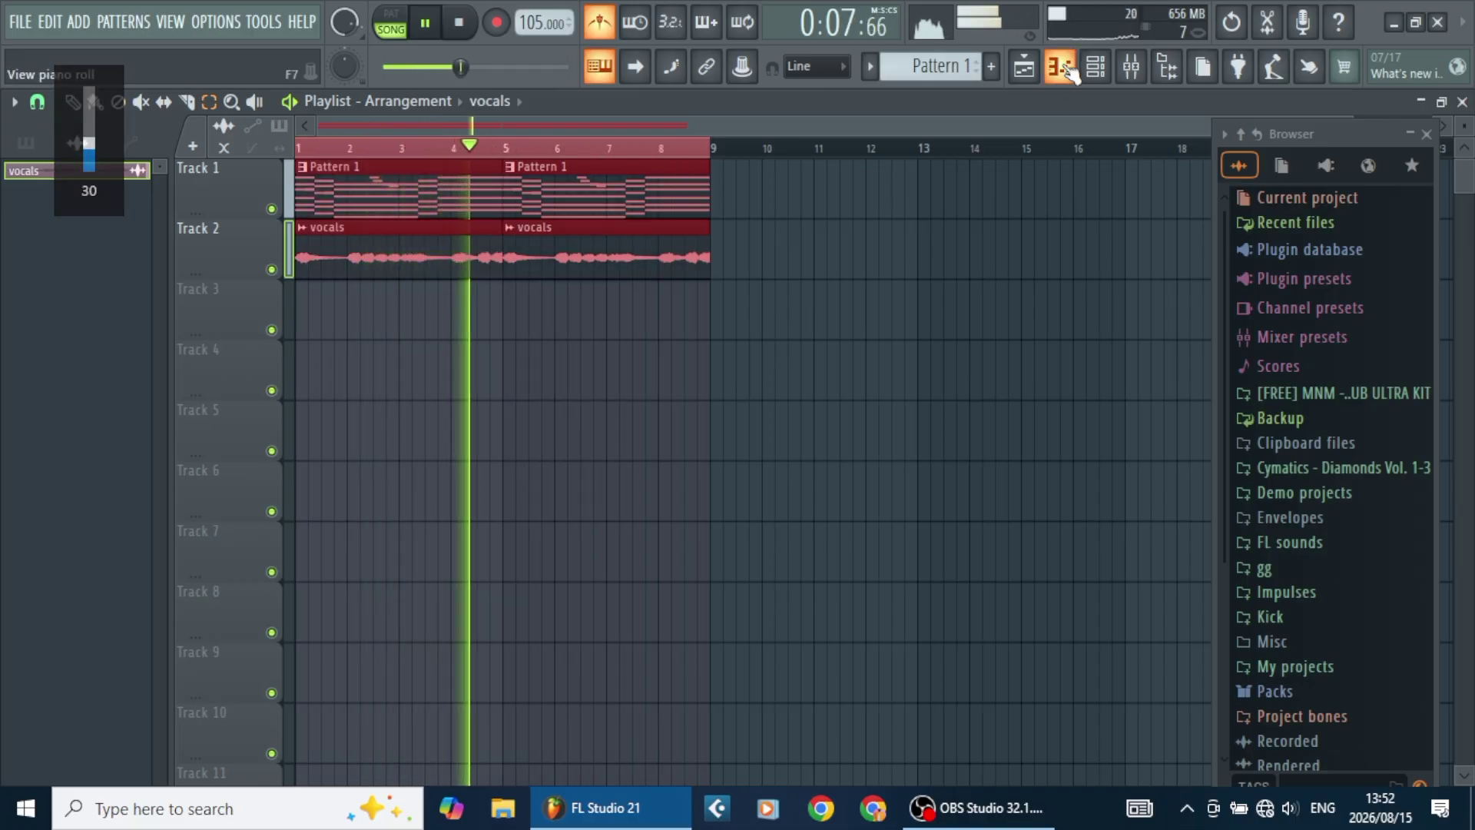
Filter the channel rack to the Unsorted channels and stop playback.
{"action": "left_click", "coordinate": [1096, 67]}
{"action": "left_click", "coordinate": [281, 228]}
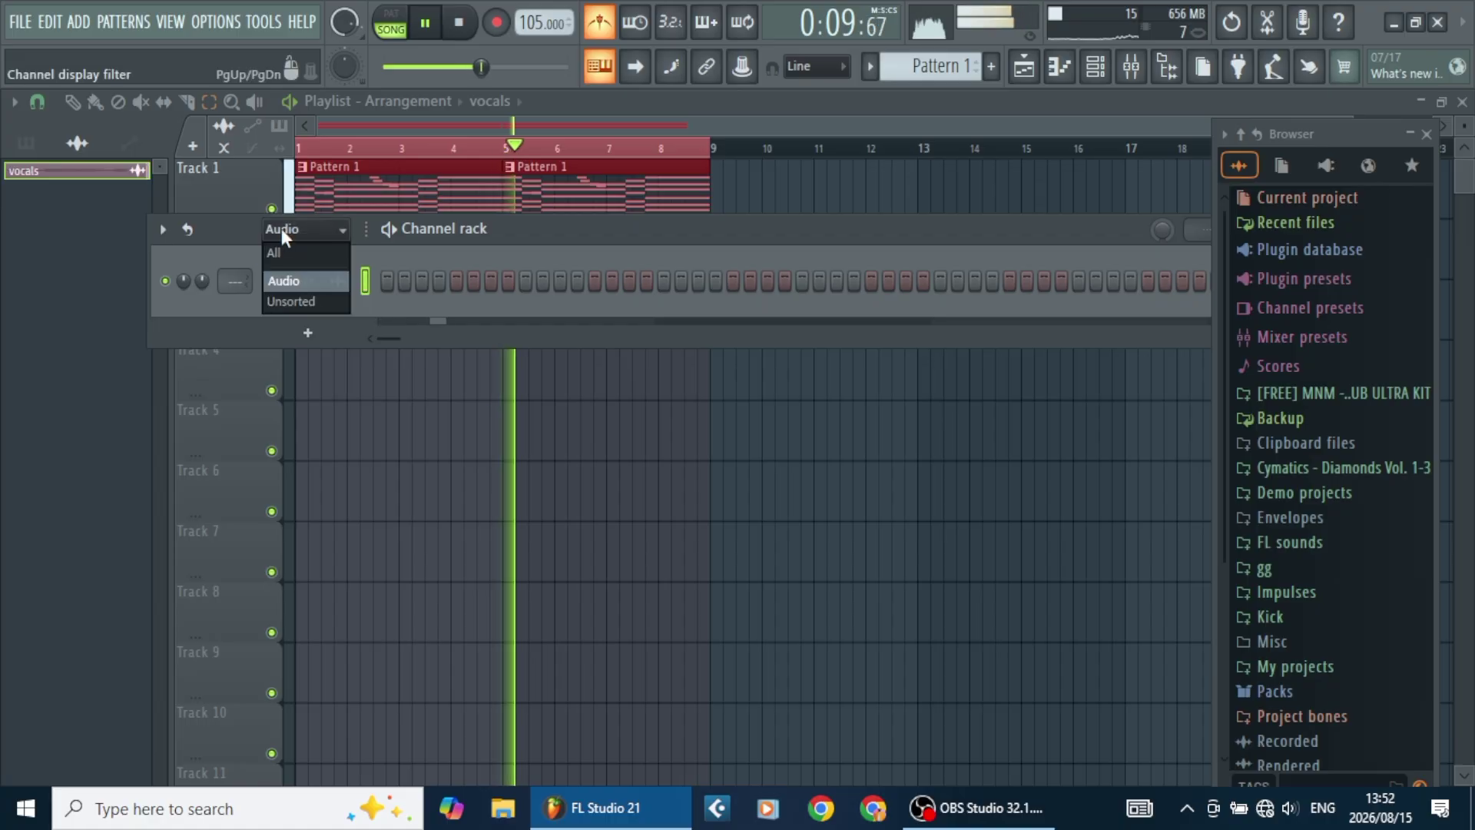
{"action": "left_click", "coordinate": [269, 305]}
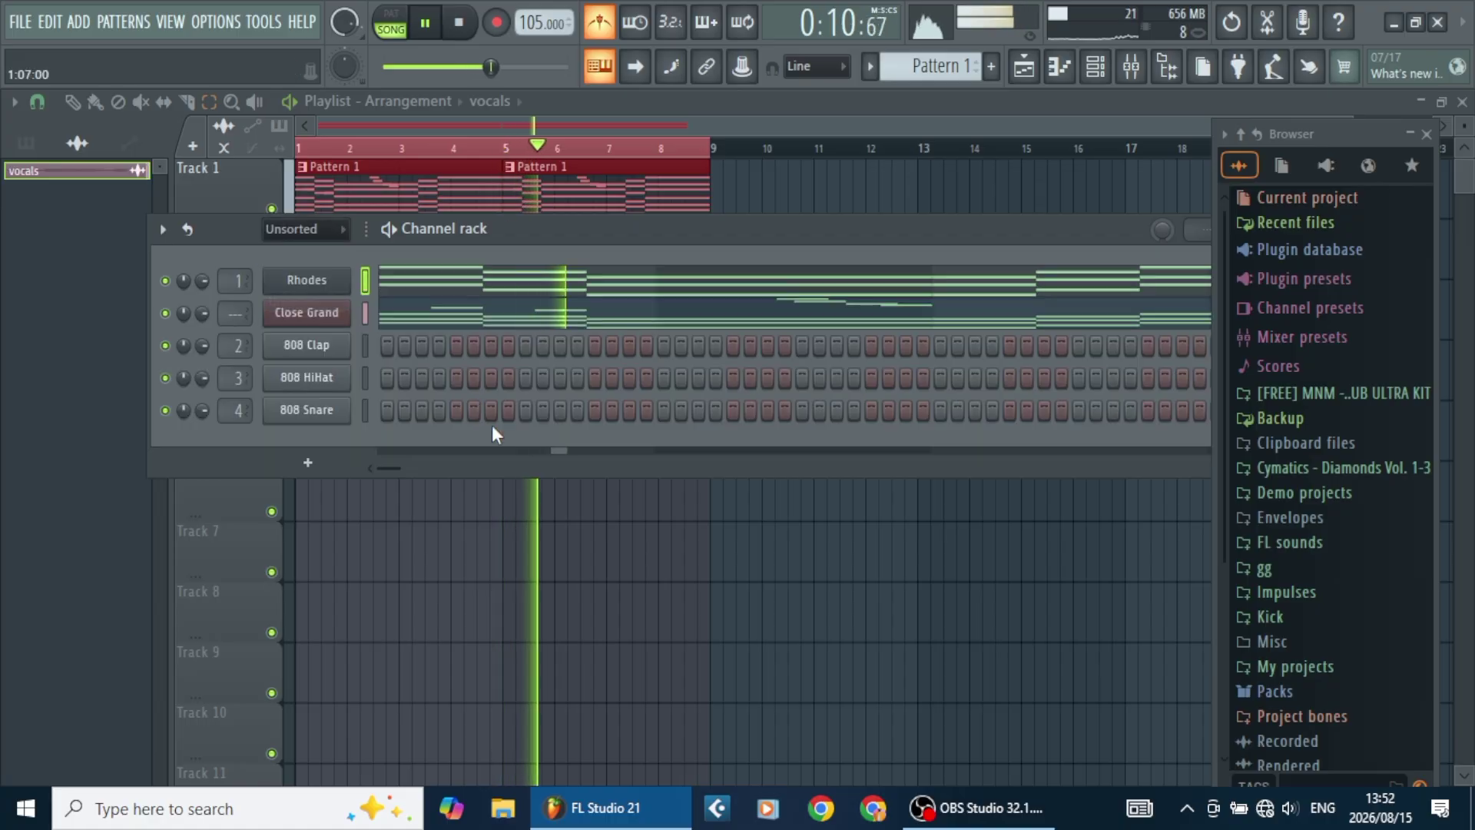
{"action": "left_click", "coordinate": [487, 503]}
{"action": "key", "text": "space"}
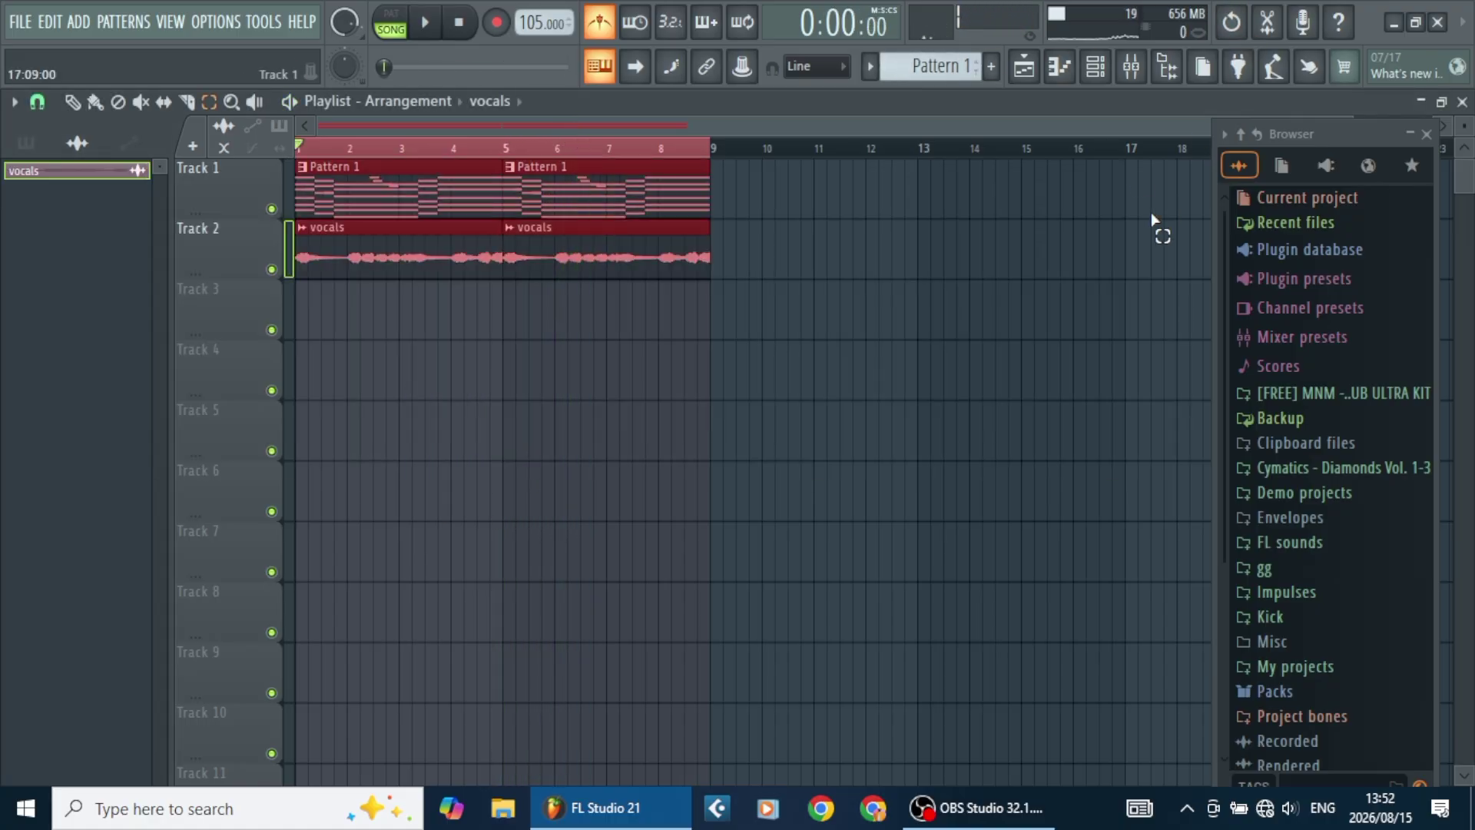
Insert a Purity instrument channel in the channel rack below Close Grand.
{"action": "left_click", "coordinate": [1097, 73]}
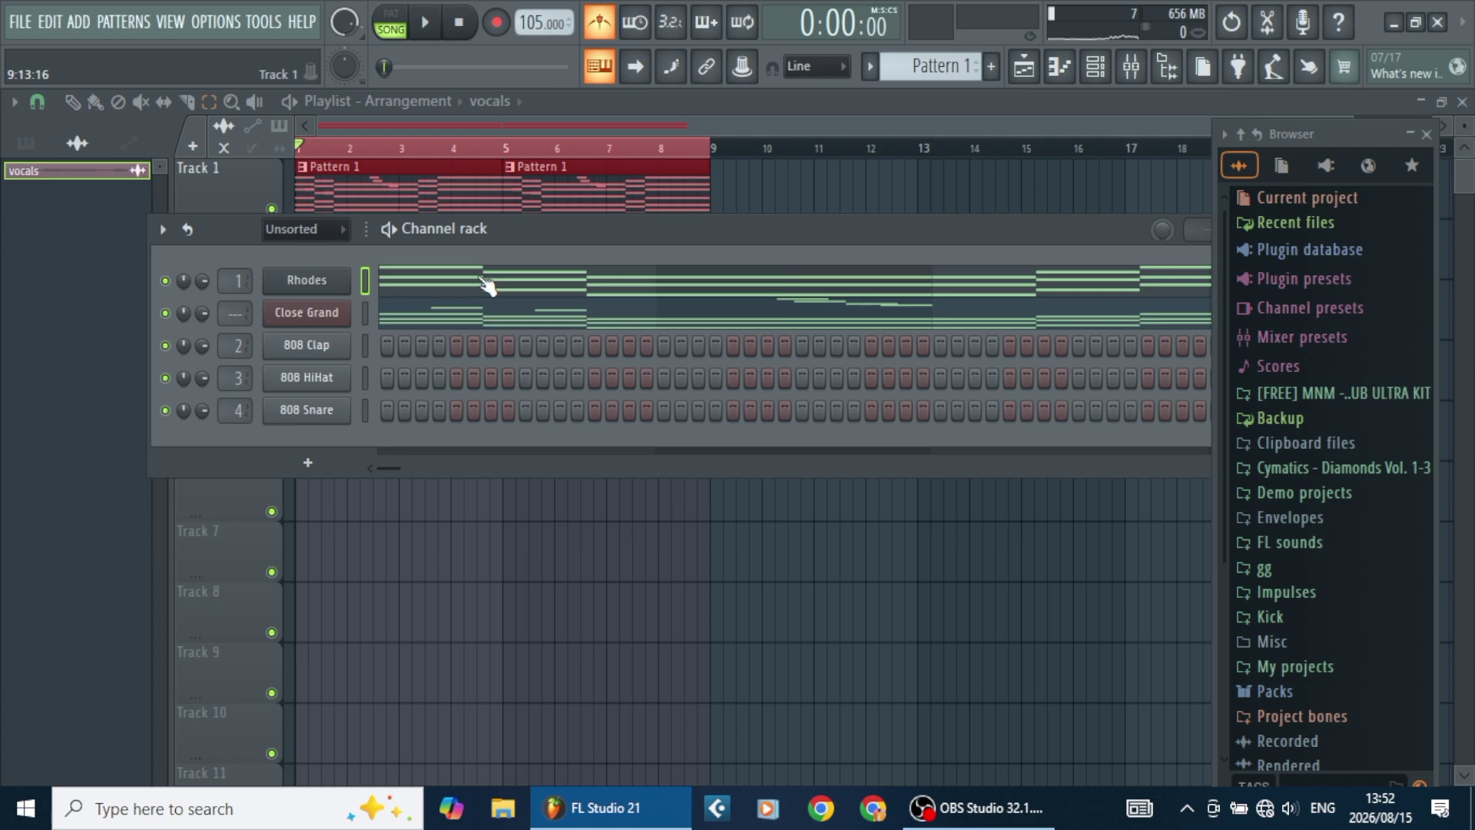
{"action": "right_click", "coordinate": [320, 357]}
{"action": "mouse_move", "coordinate": [481, 510]}
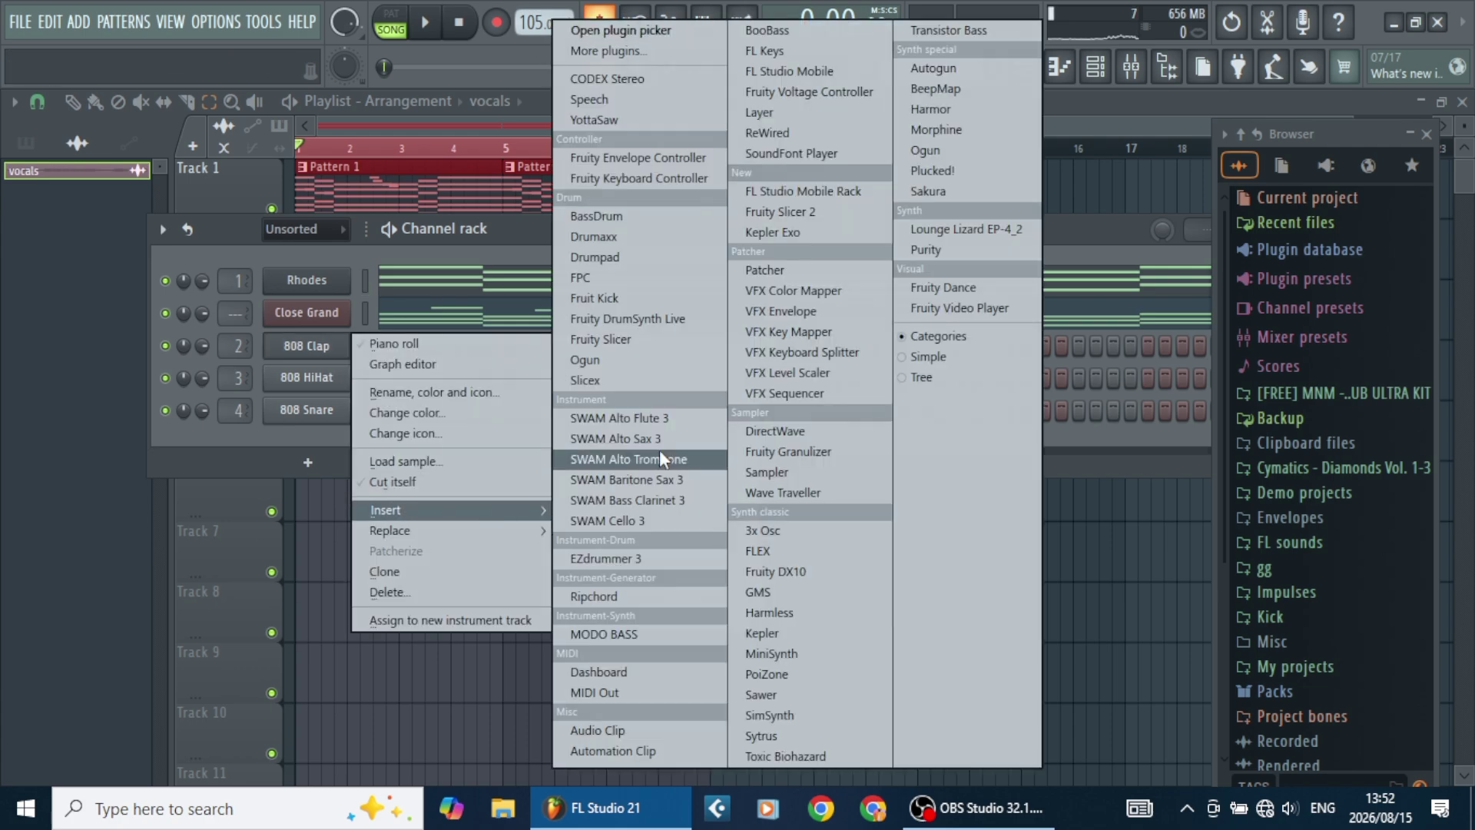
{"action": "left_click", "coordinate": [929, 256]}
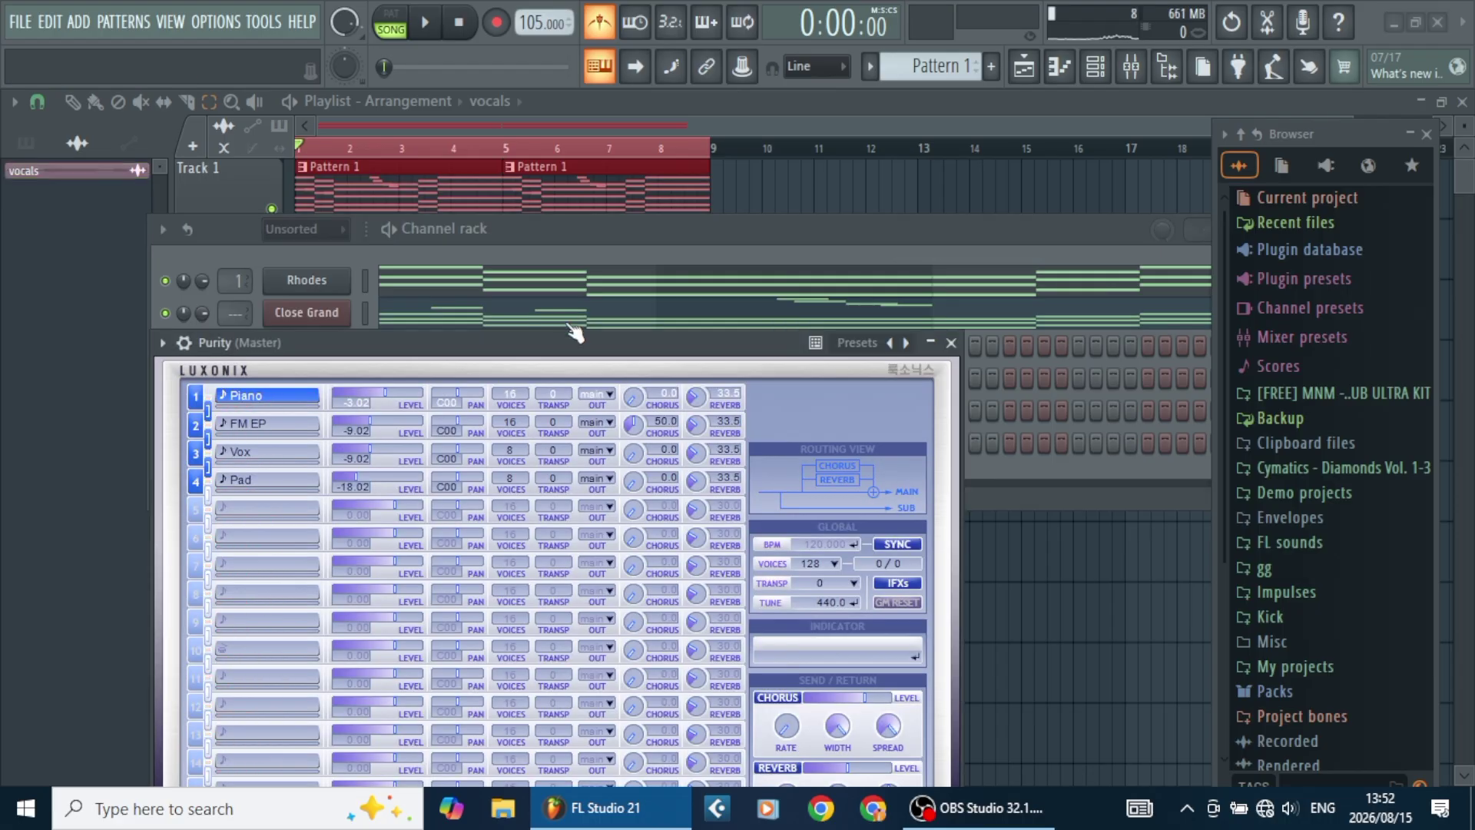
{"action": "left_click_drag", "start_coordinate": [561, 345], "coordinate": [686, 169]}
Play the song and audition Purity presets, including the Lead Synth and Bass Synth categories.
{"action": "key", "text": "space"}
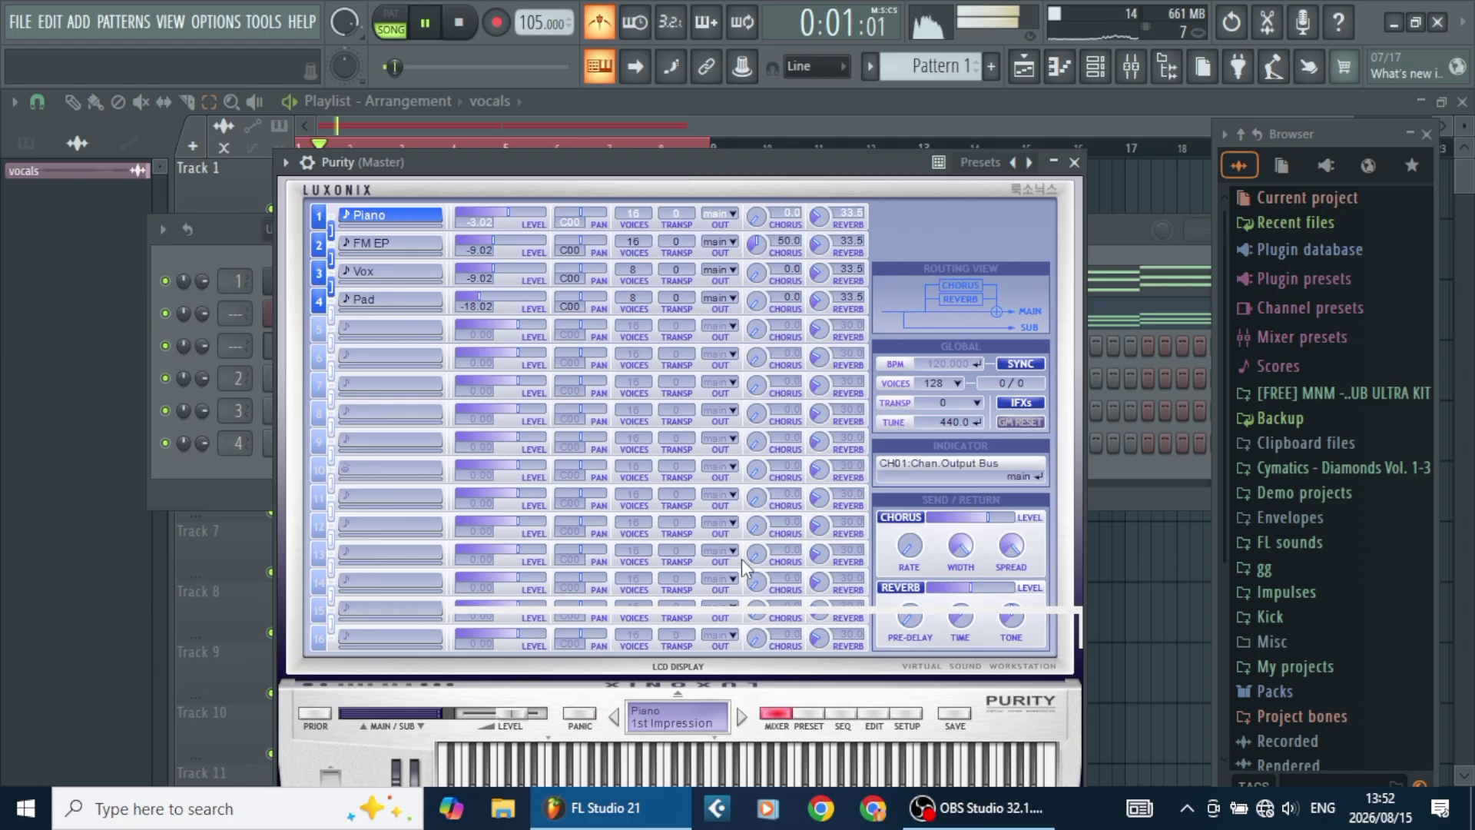
{"action": "left_click", "coordinate": [799, 709]}
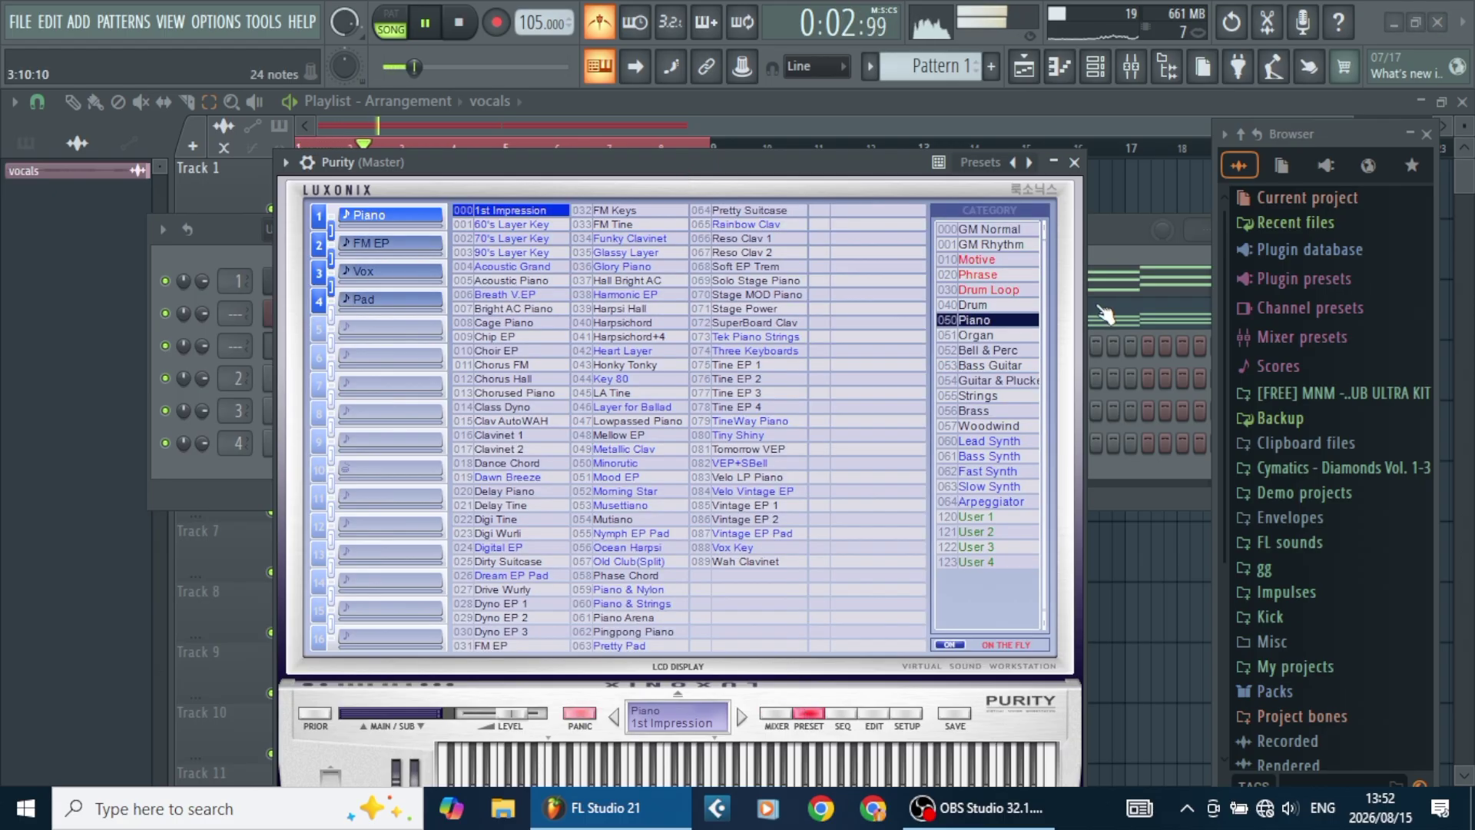
{"action": "left_click", "coordinate": [974, 441]}
{"action": "left_click", "coordinate": [987, 456]}
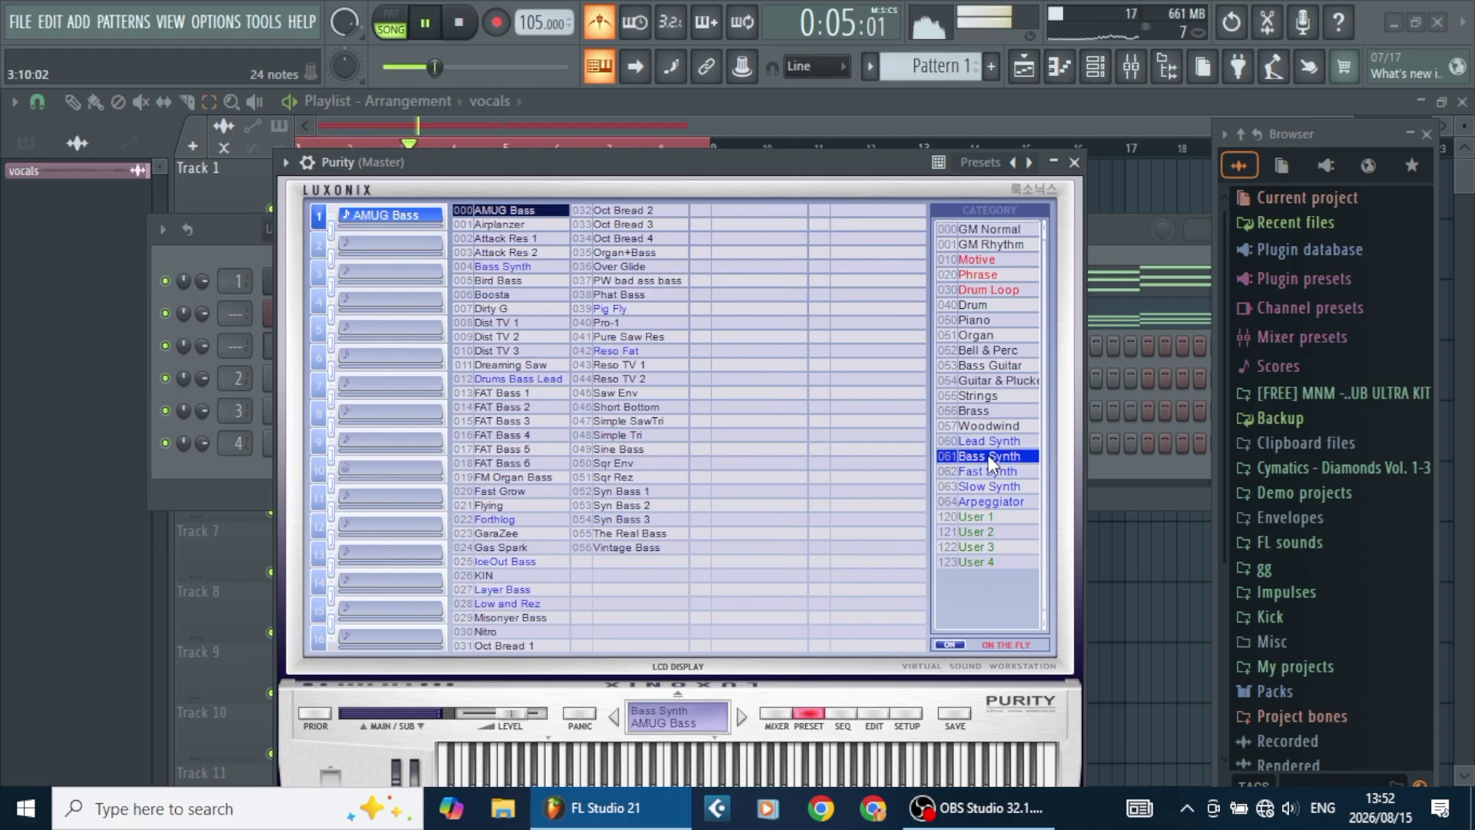
{"action": "left_click", "coordinate": [627, 242]}
{"action": "key", "text": "Escape"}
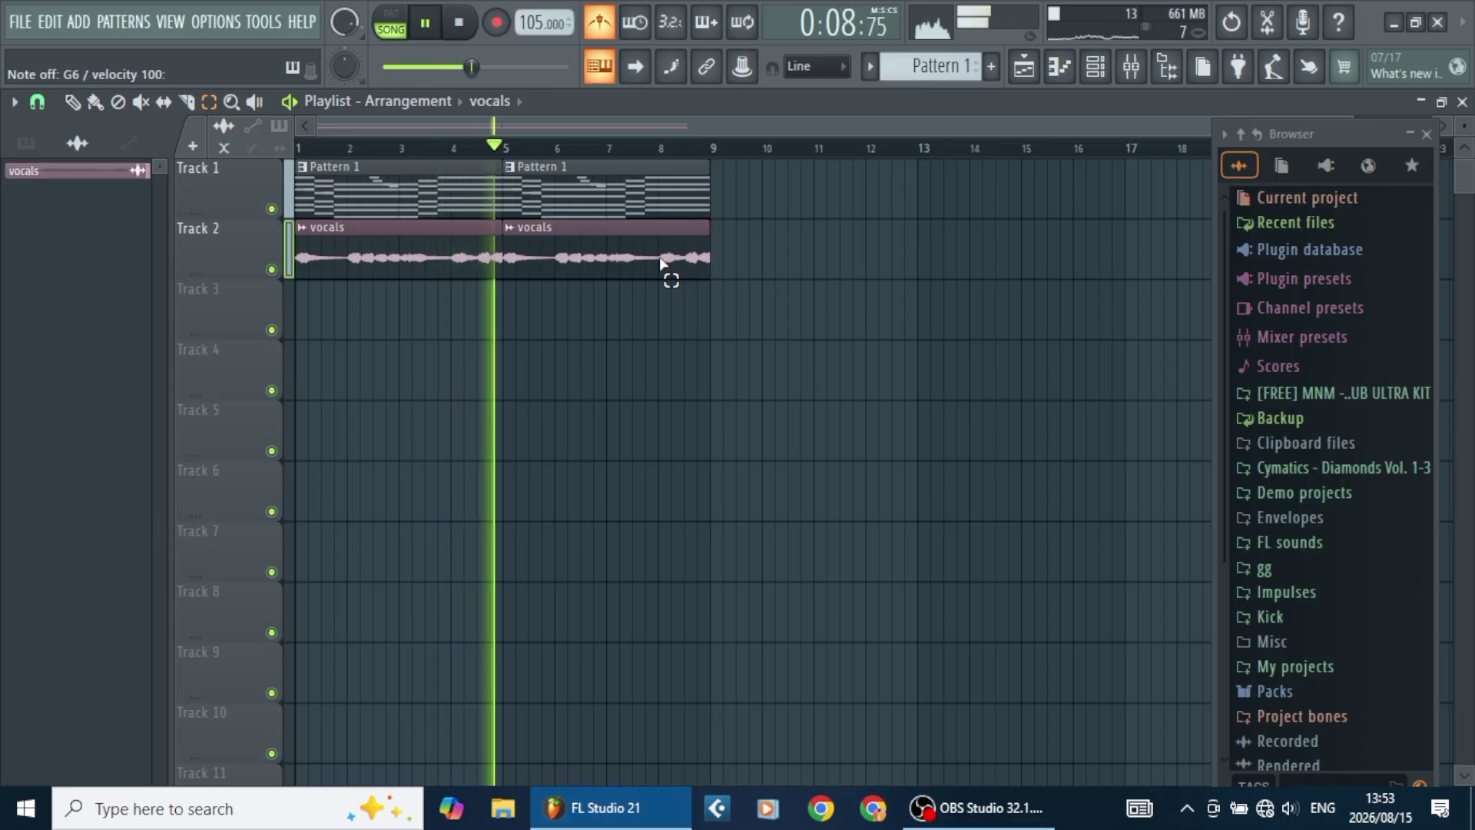
Set Purity's root note to D5 in its channel settings and arm recording with the channel selected.
{"action": "left_click", "coordinate": [1096, 69]}
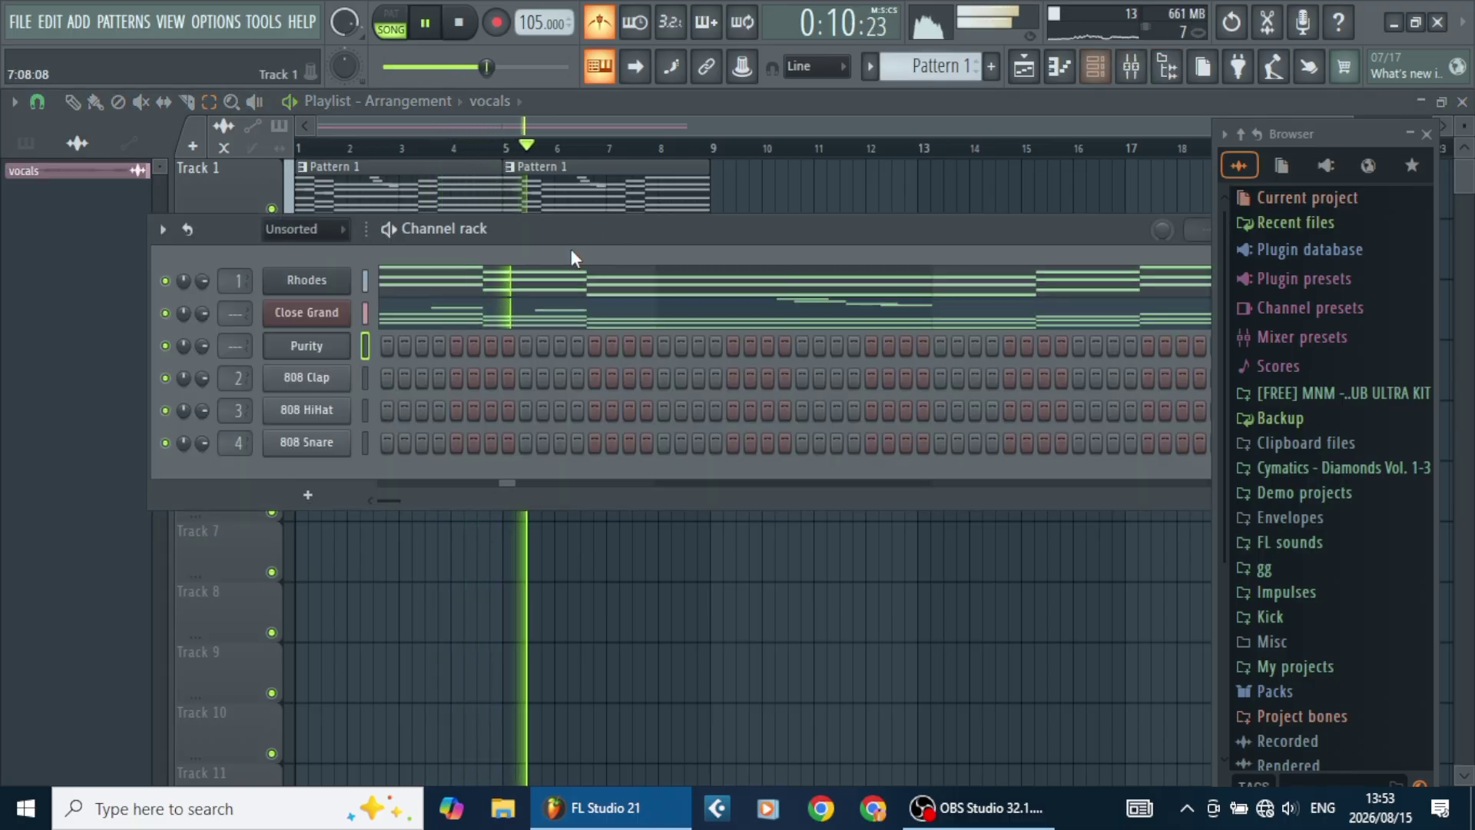
{"action": "left_click", "coordinate": [349, 342]}
{"action": "left_click", "coordinate": [307, 162]}
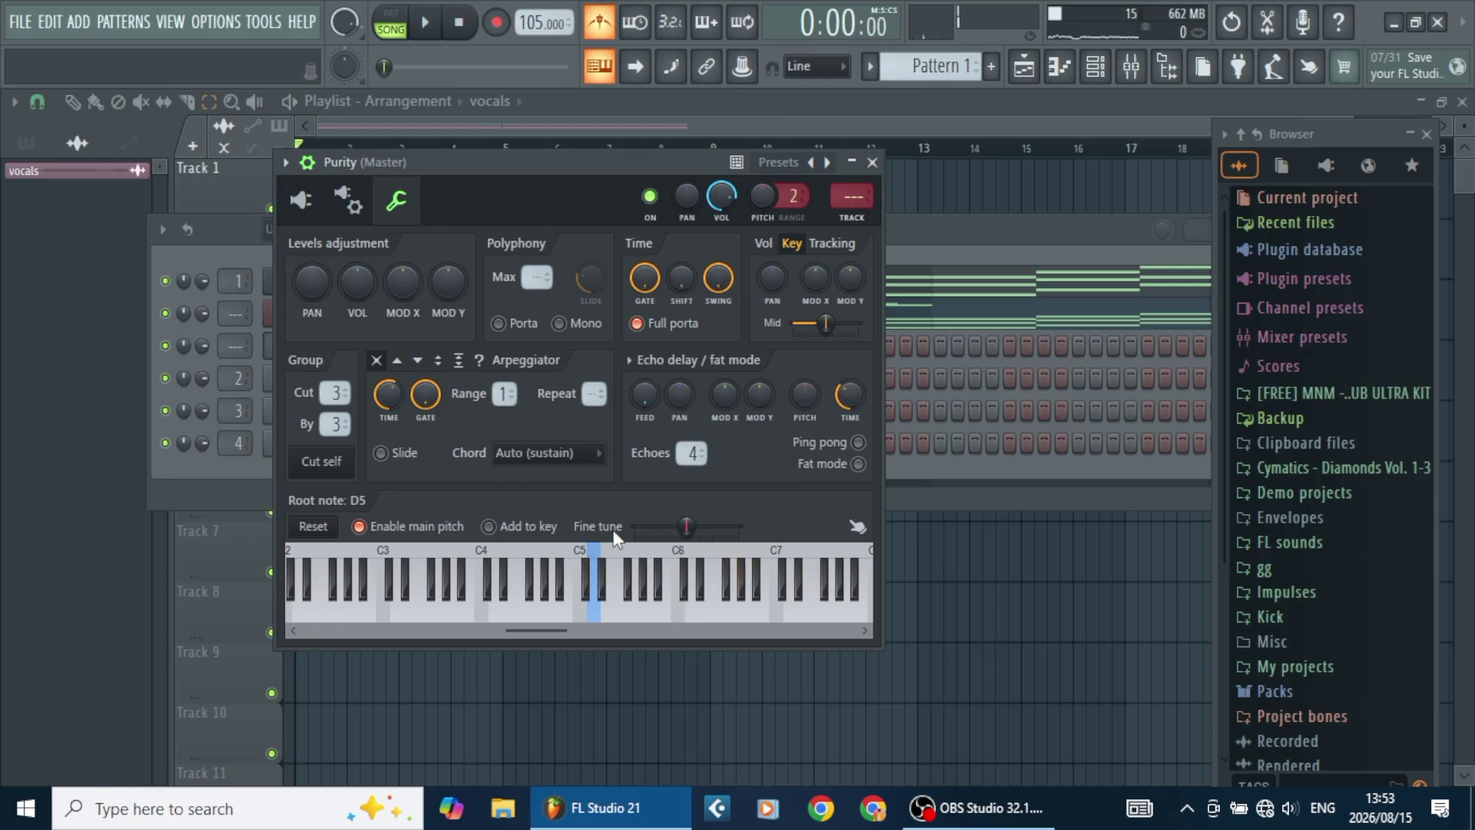
{"action": "left_click", "coordinate": [944, 229]}
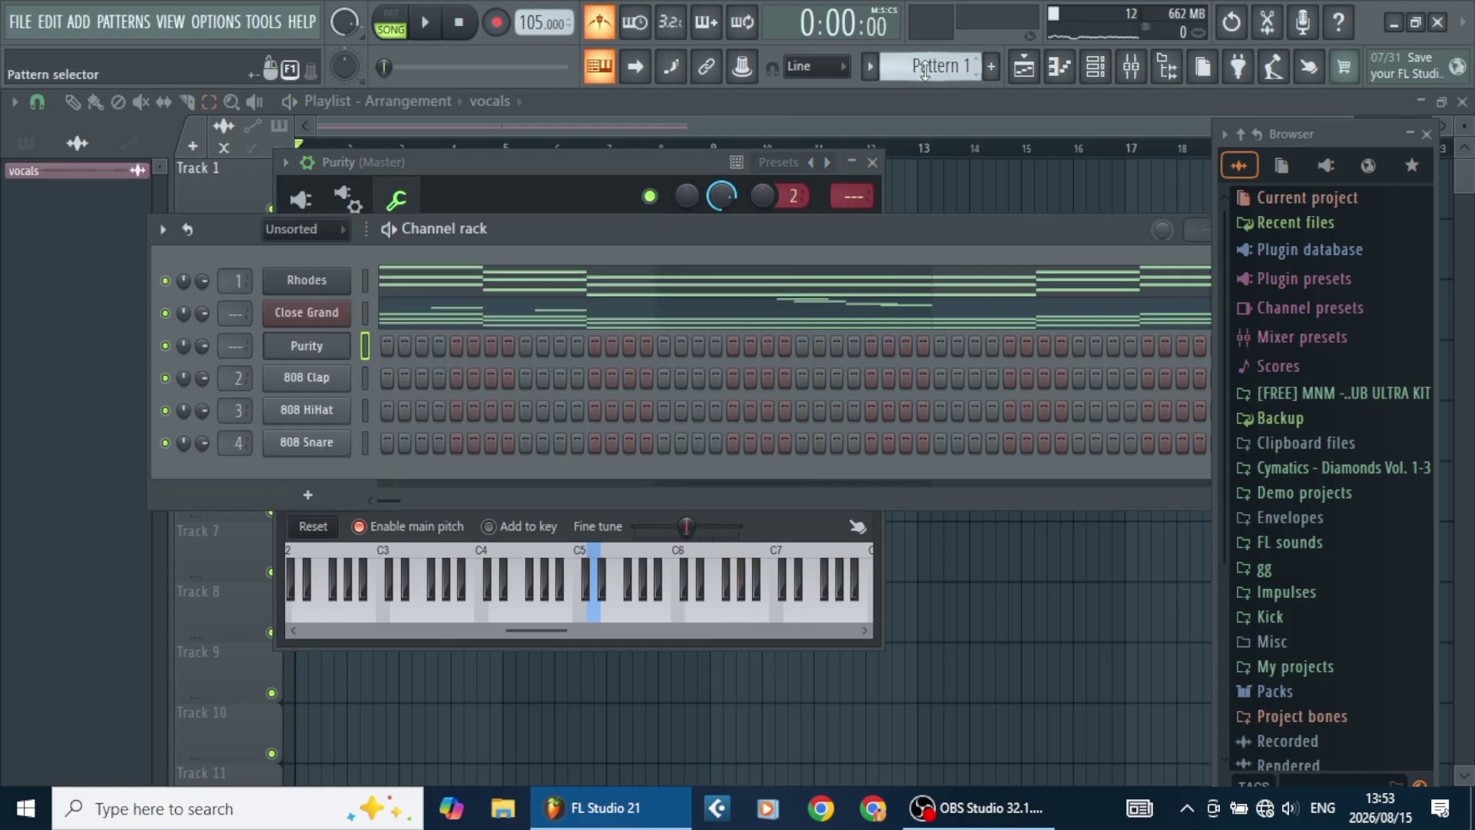
{"action": "left_click", "coordinate": [498, 24]}
{"action": "left_click", "coordinate": [722, 518]}
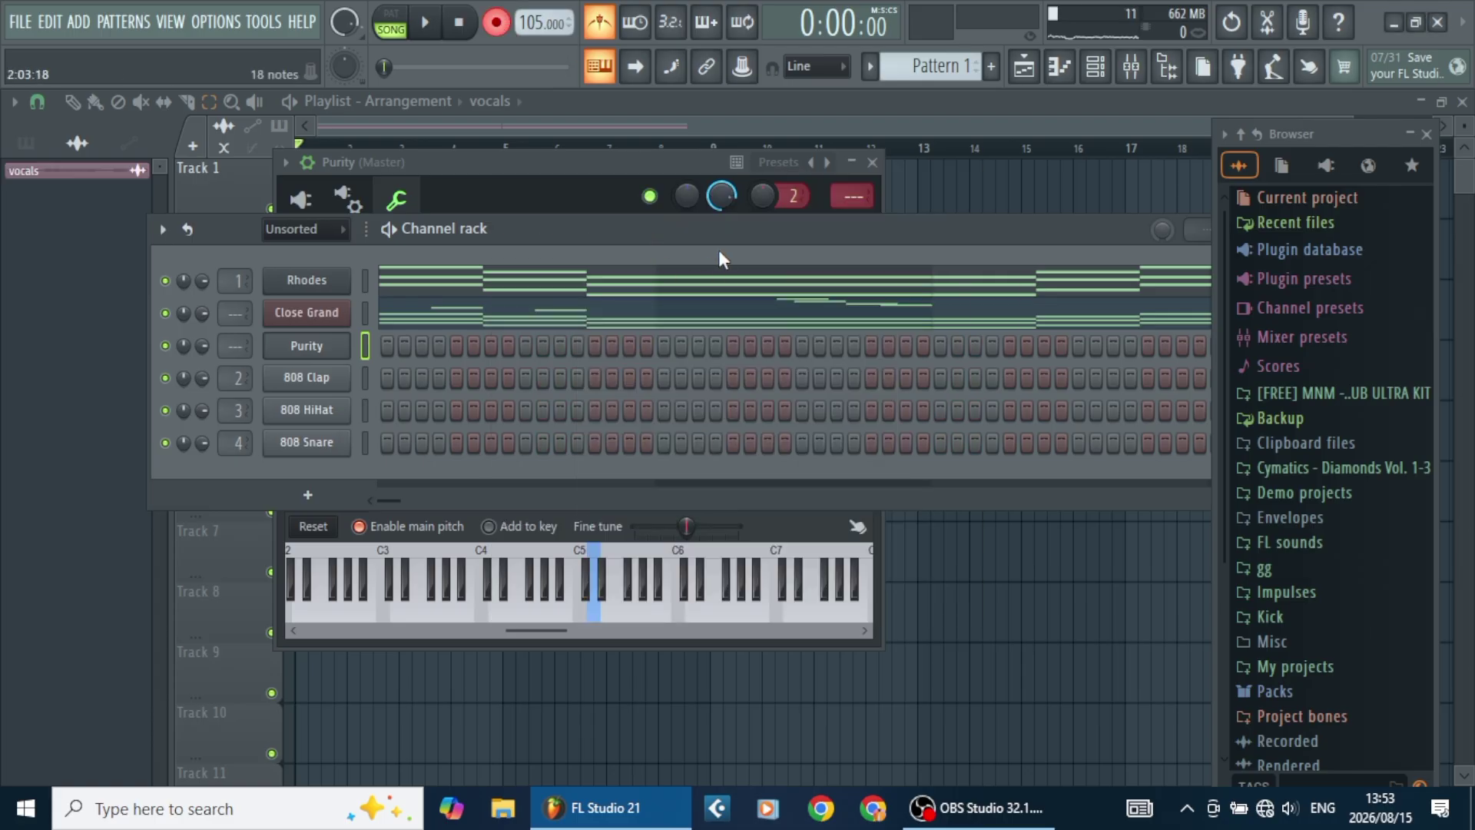
Try recording a Purity melody over the song and undo the take.
{"action": "key", "text": "u"}
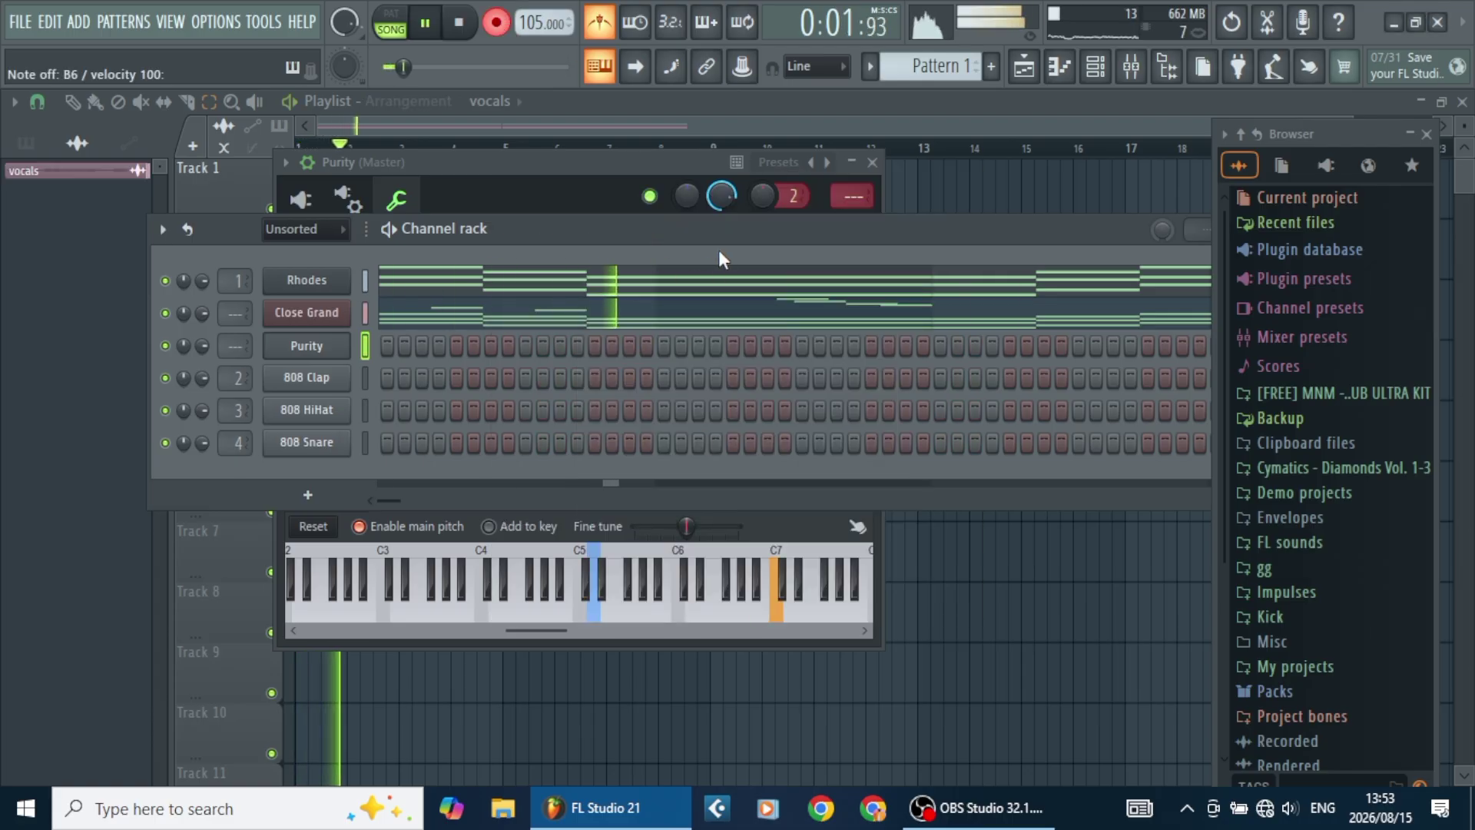
{"action": "key", "text": "y"}
{"action": "key", "text": "space"}
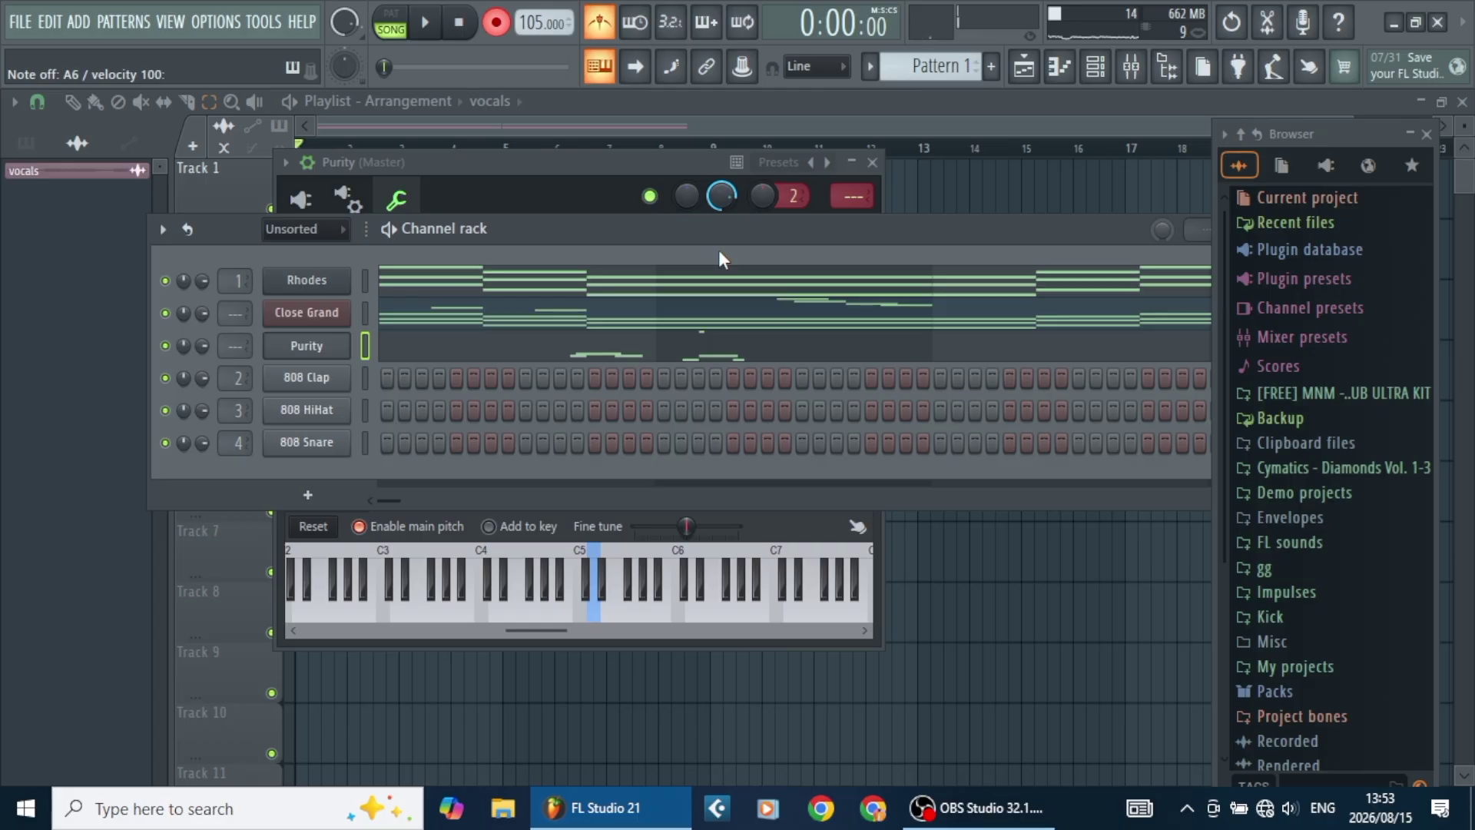
{"action": "key", "text": "ctrl+z"}
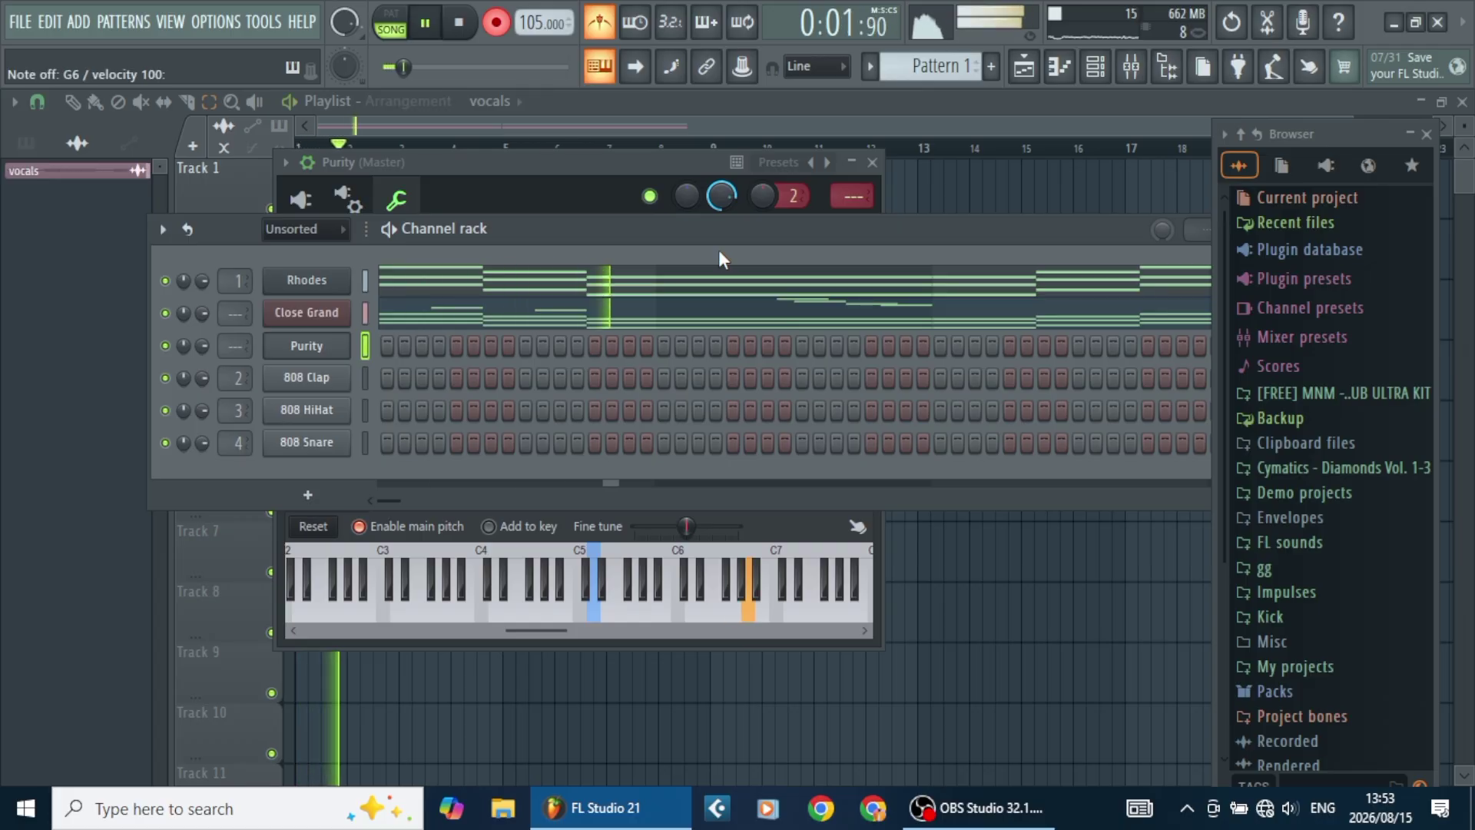
Record a repeating Purity phrase of G6, A6, G6, C6 and D6 over the playing song.
{"action": "key", "text": "w"}
{"action": "key", "text": "y"}
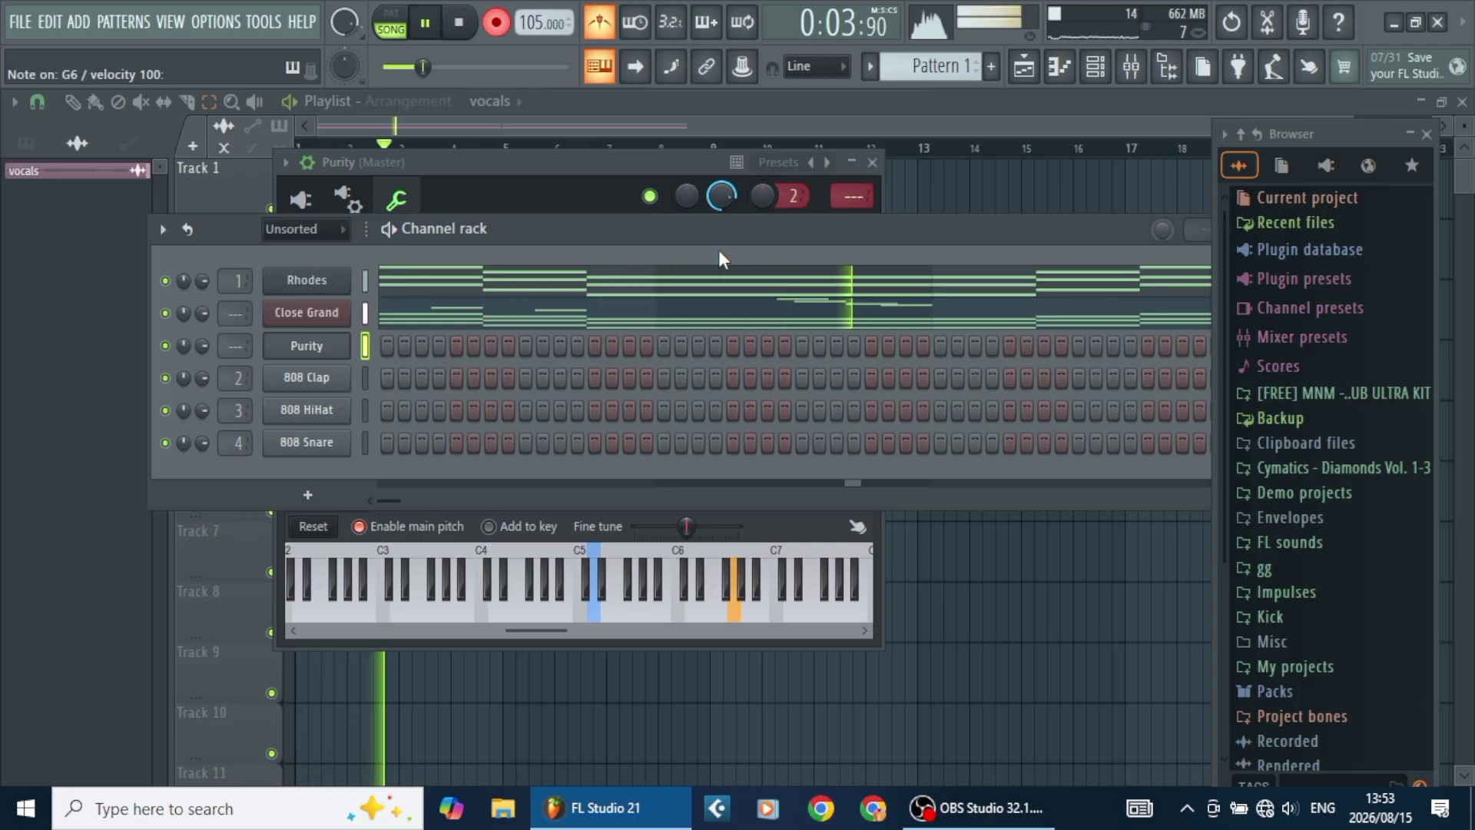
{"action": "key", "text": "q"}
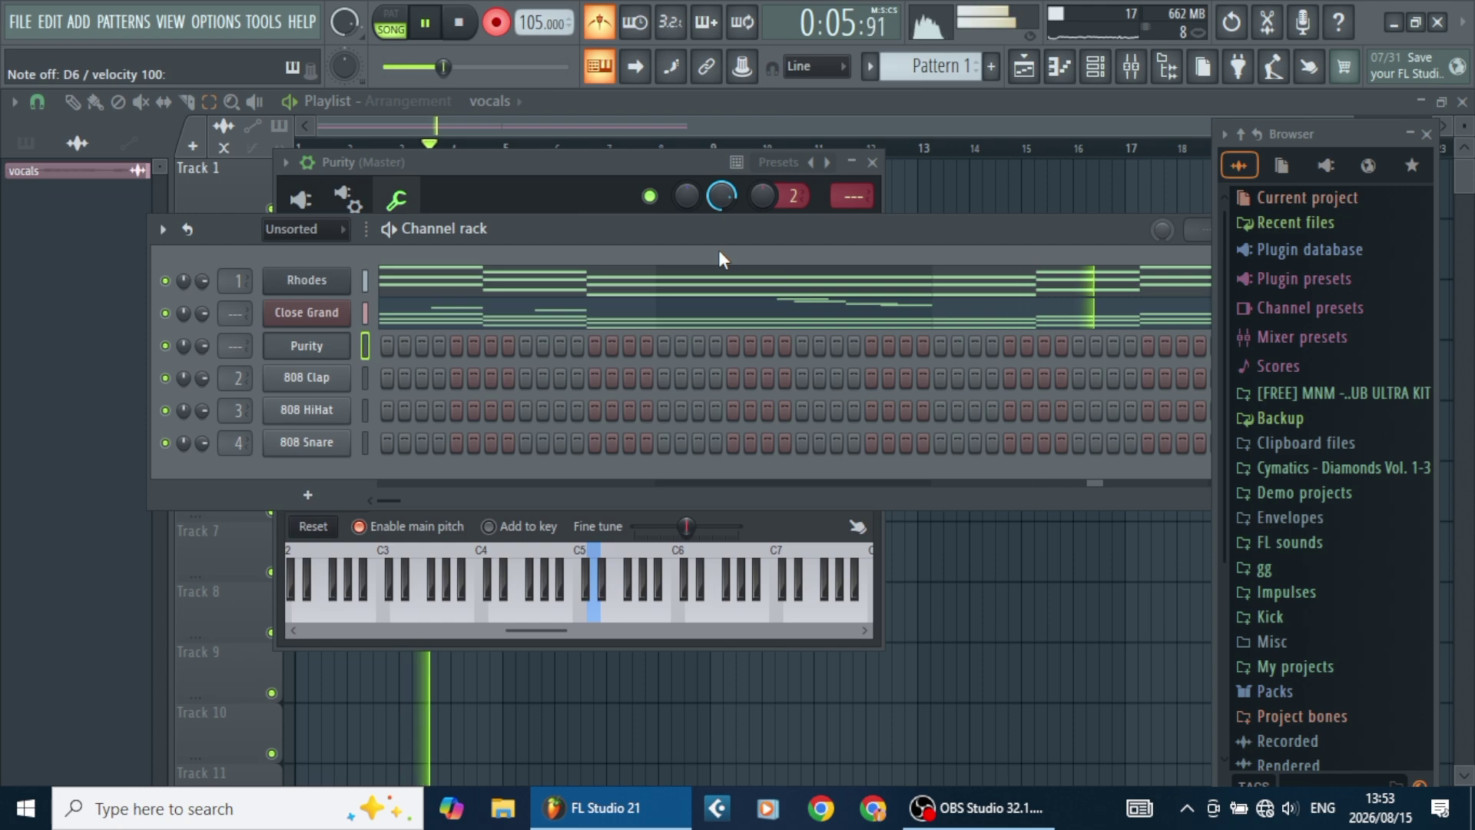
{"action": "key", "text": "space"}
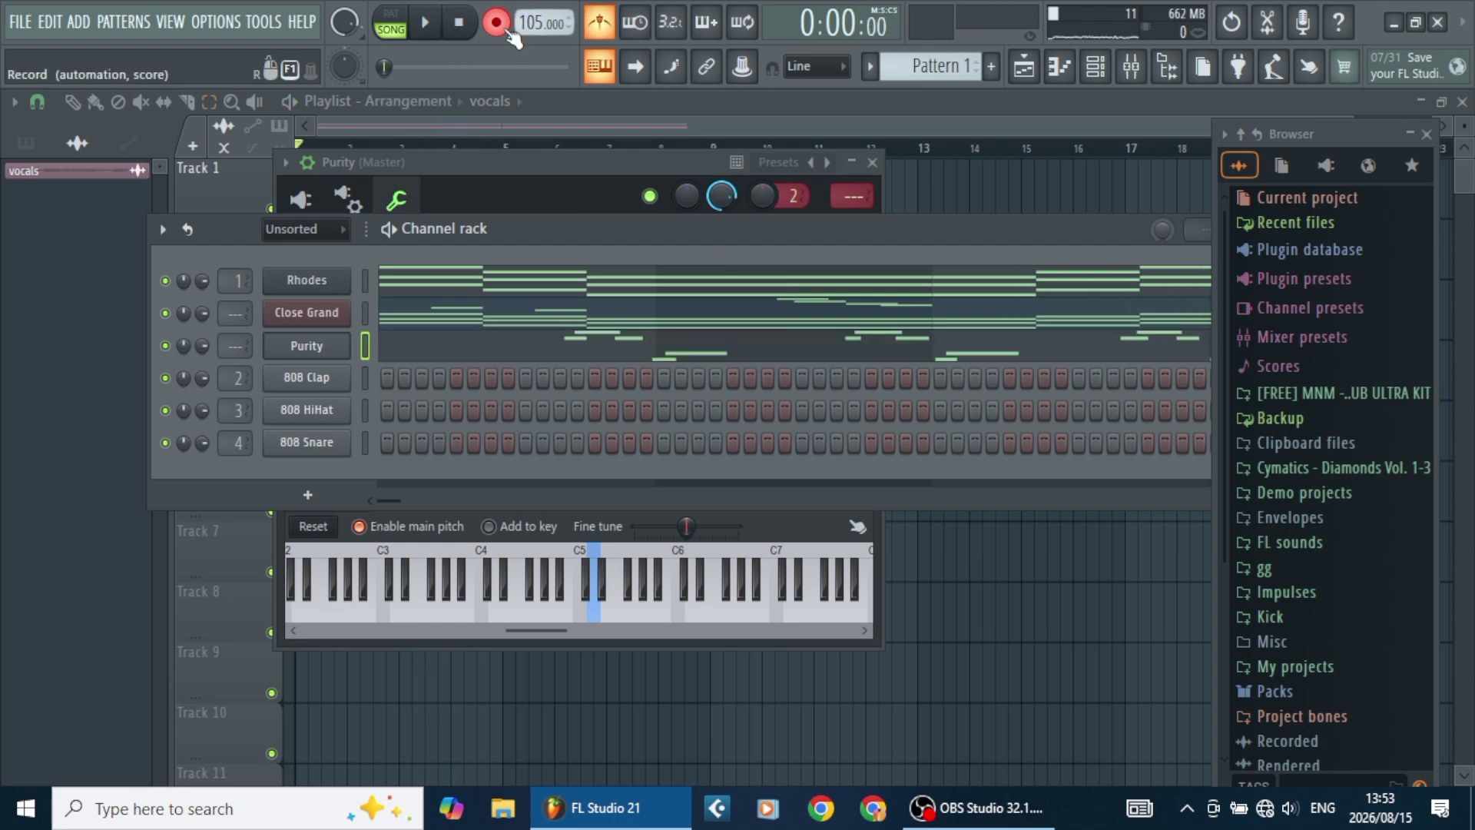
Open the recorded Purity melody in the piano roll, play it with the song and close the browser.
{"action": "left_click", "coordinate": [695, 353]}
{"action": "key", "text": "space"}
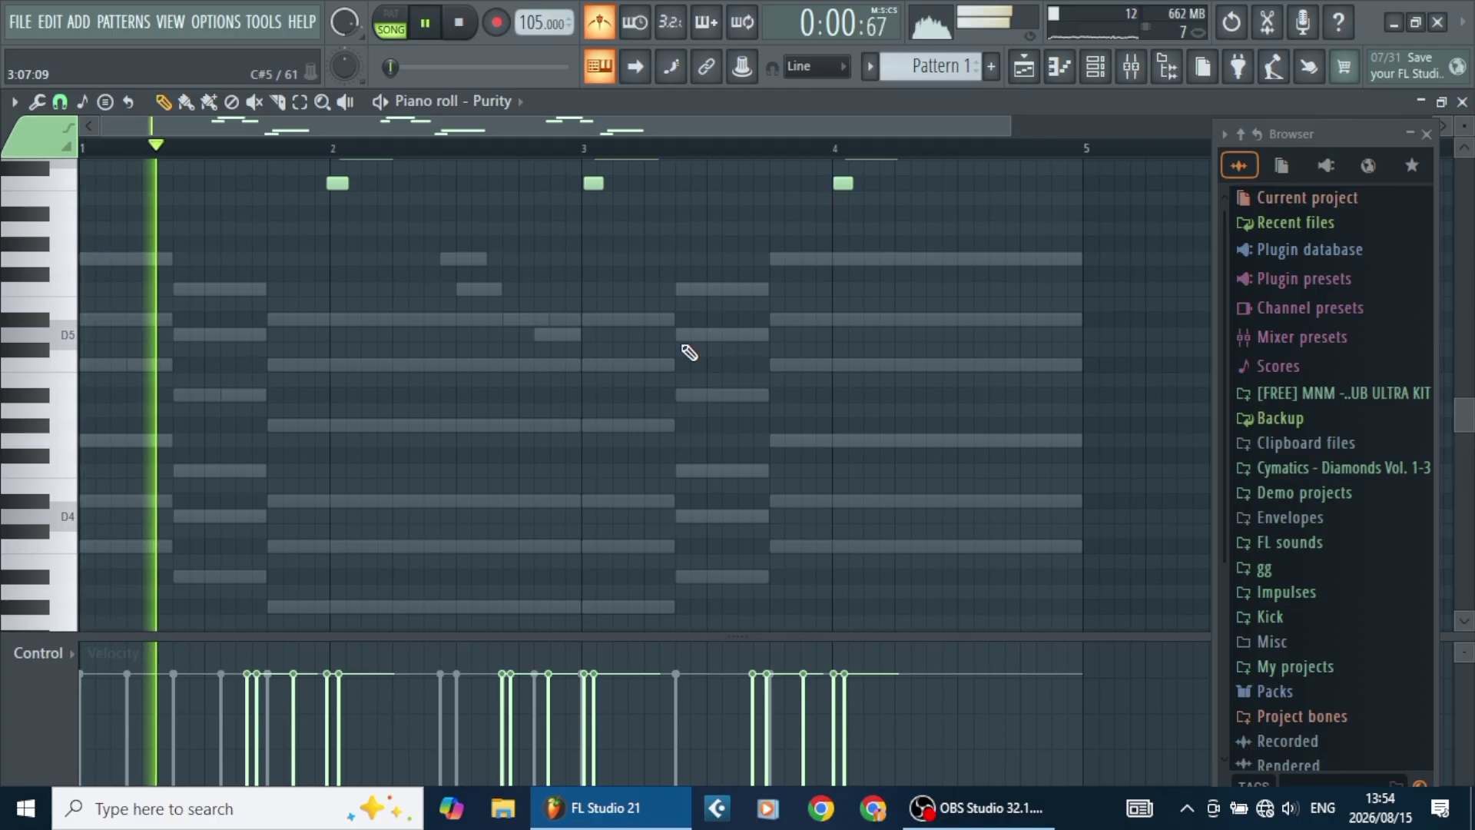
{"action": "left_click", "coordinate": [1426, 134]}
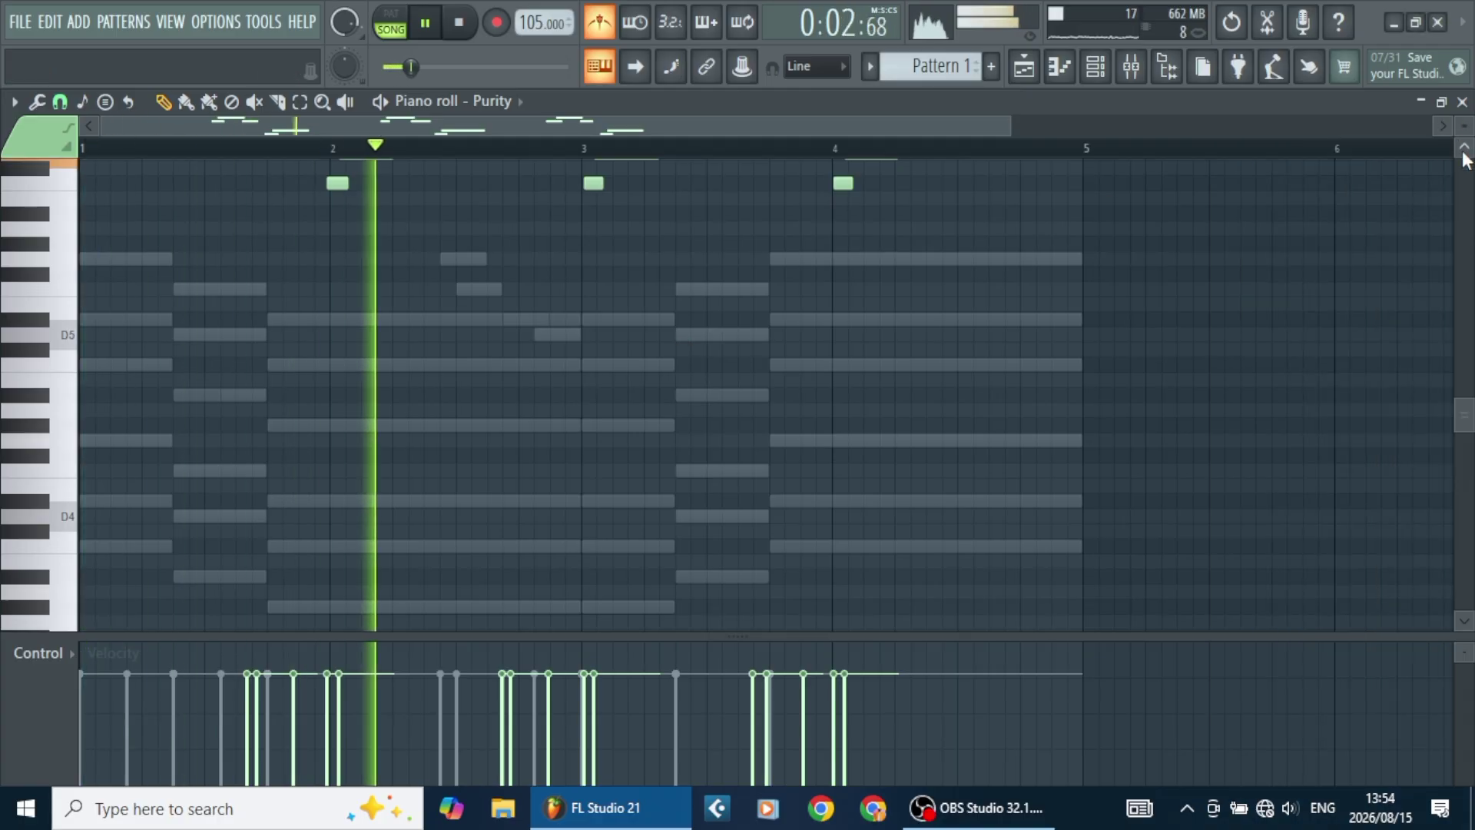
{"action": "scroll", "coordinate": [1464, 160], "scroll_direction": "up", "scroll_amount": 3}
{"action": "scroll", "coordinate": [1464, 160], "scroll_direction": "up", "scroll_amount": 2}
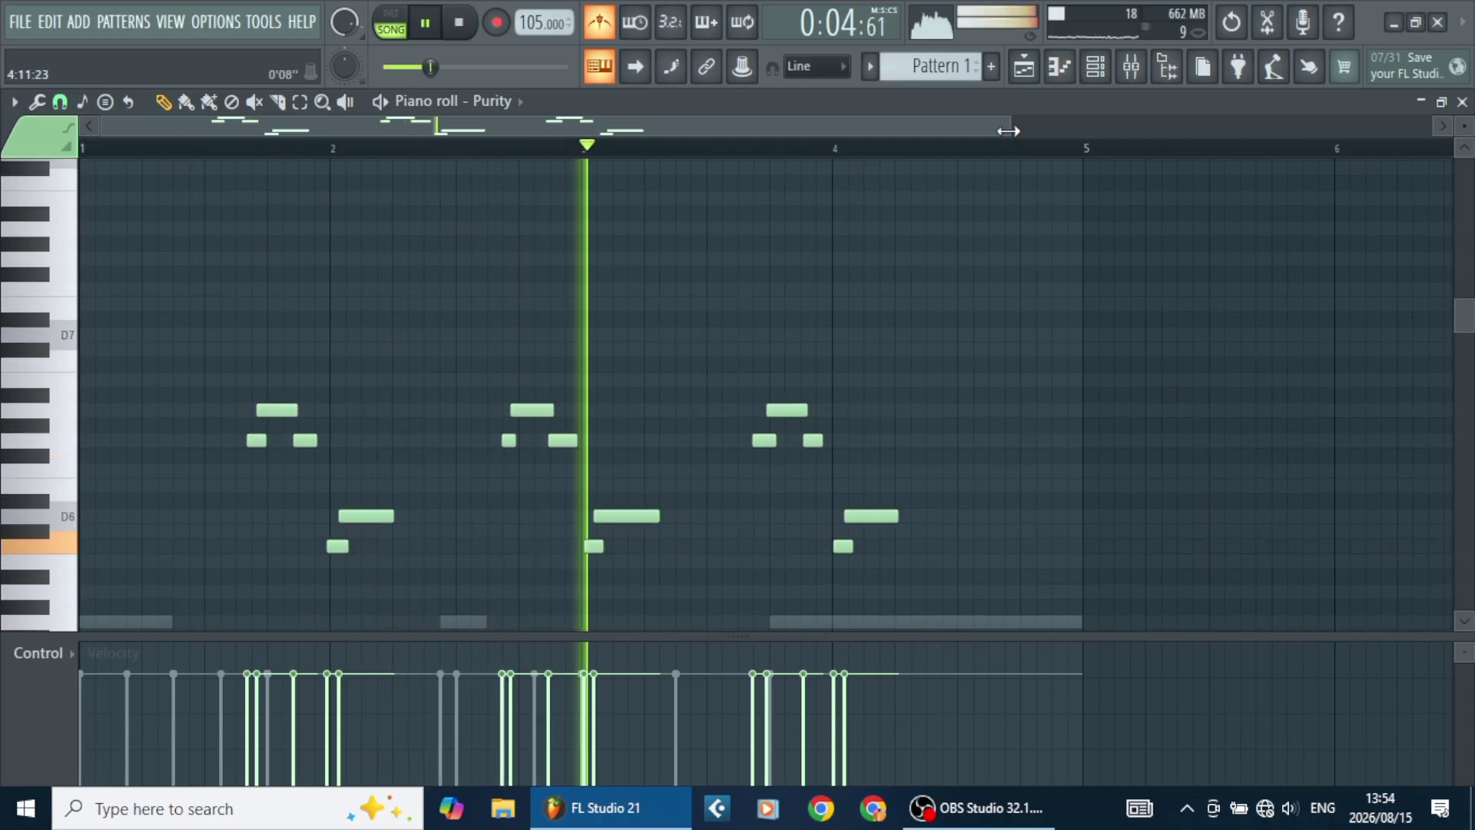
{"action": "left_click_drag", "start_coordinate": [1009, 126], "coordinate": [462, 255]}
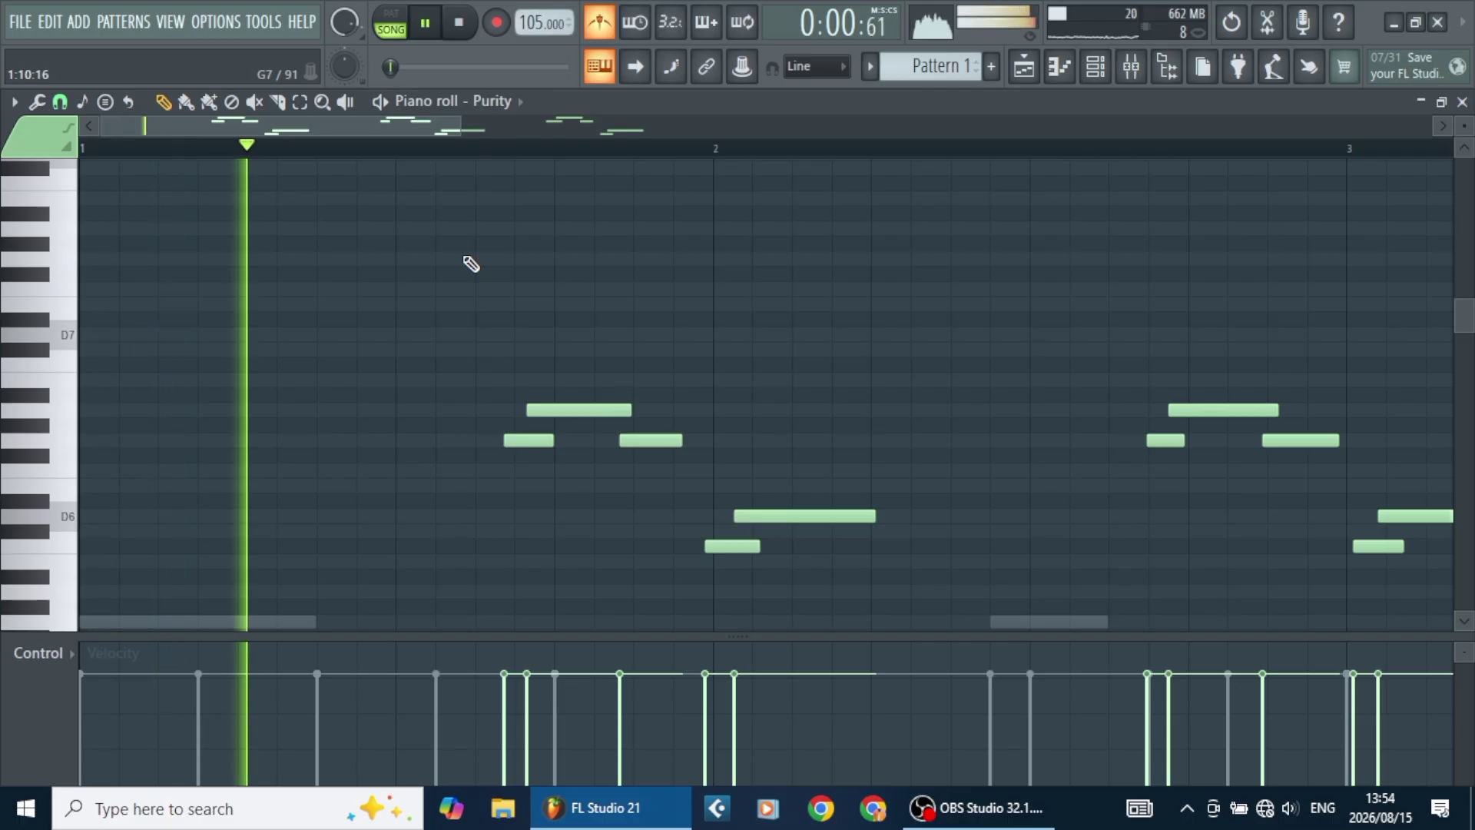
Shift the first phrase's G6, A6 and G6 notes slightly later, shorten the opening G6, and replay the timing.
{"action": "left_click_drag", "start_coordinate": [528, 439], "coordinate": [542, 447]}
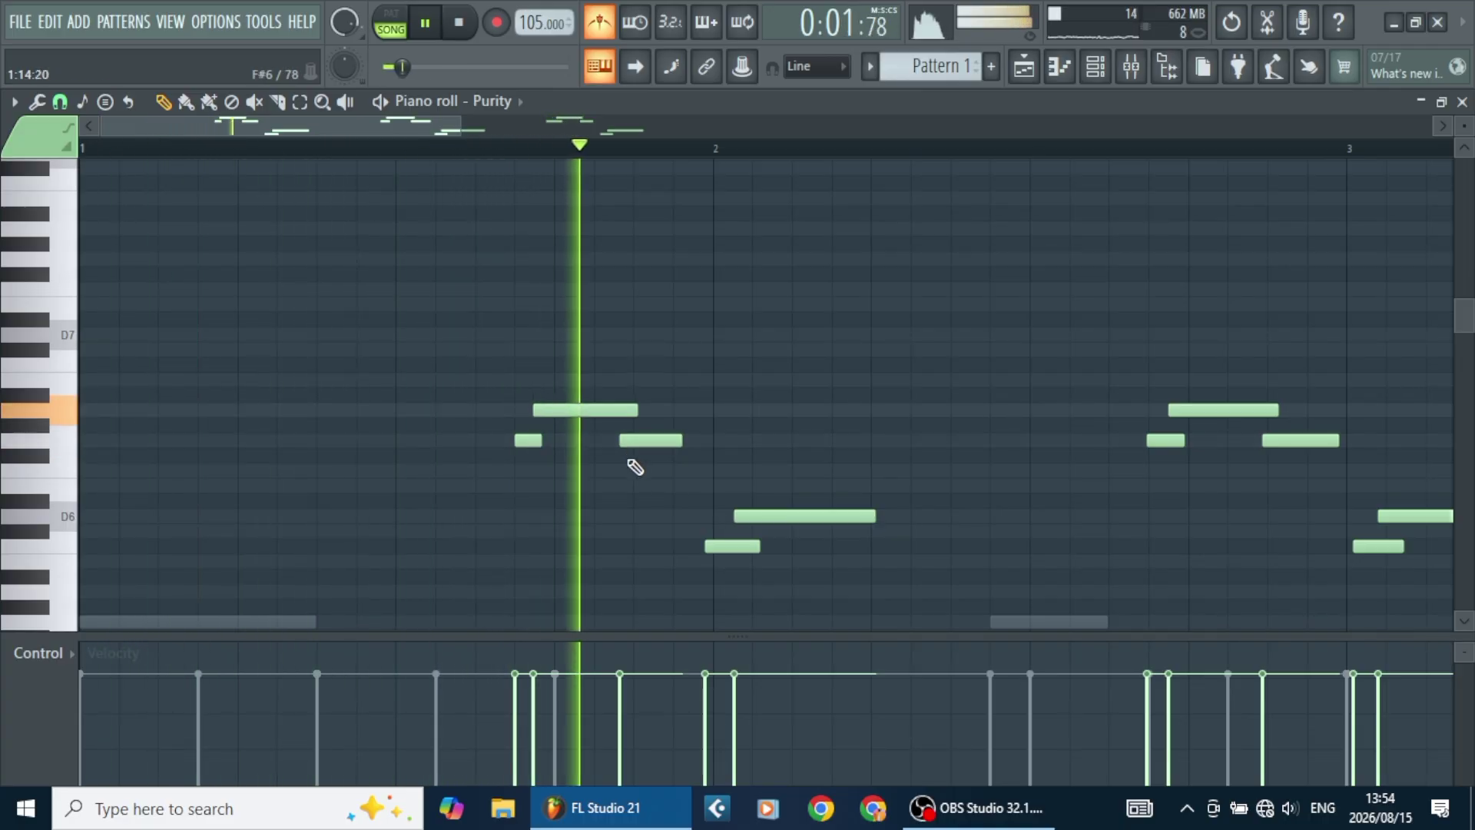
{"action": "left_click_drag", "start_coordinate": [645, 440], "coordinate": [659, 440]}
{"action": "key", "text": "space"}
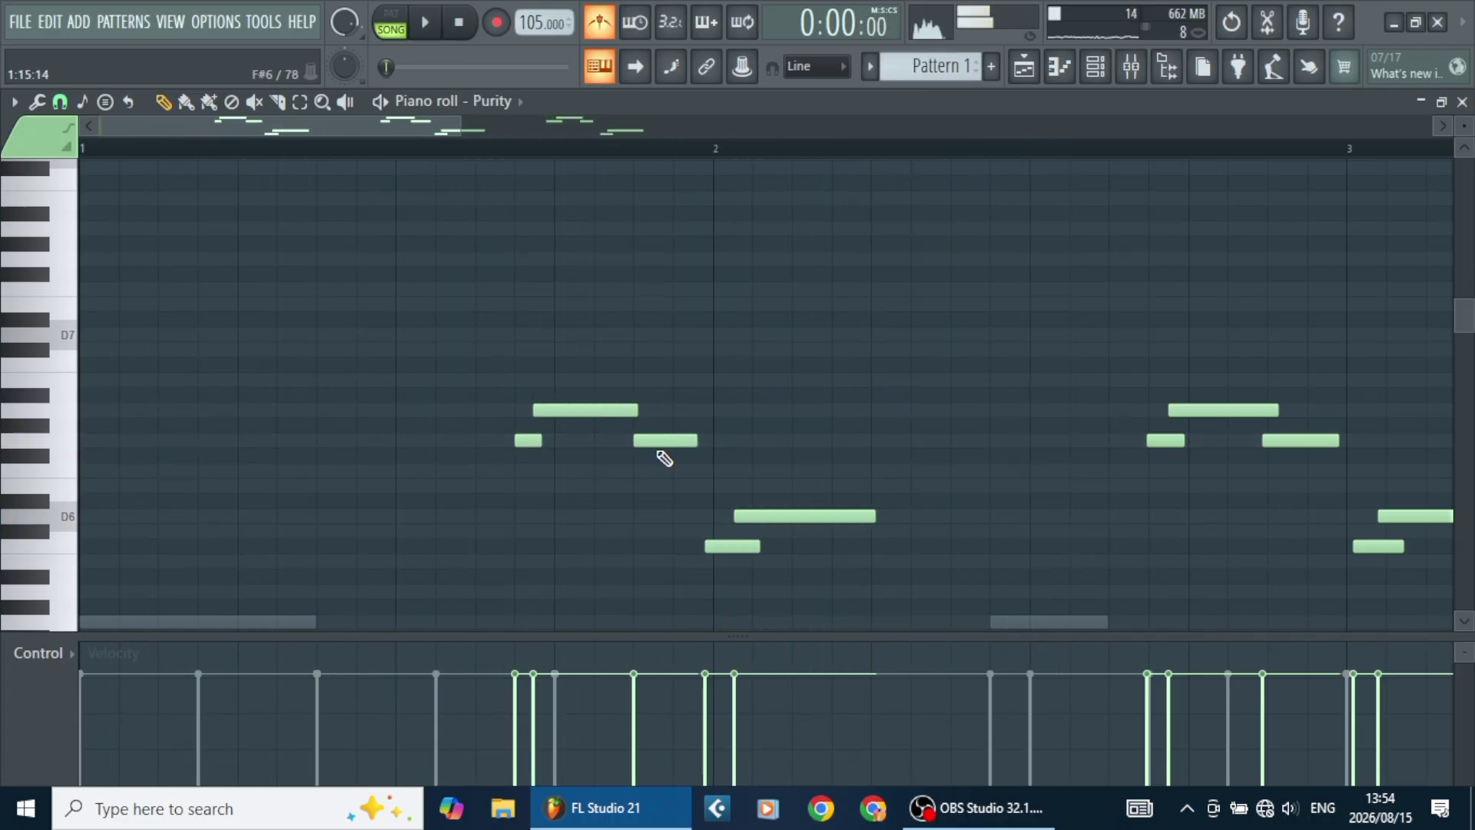
{"action": "key", "text": "space"}
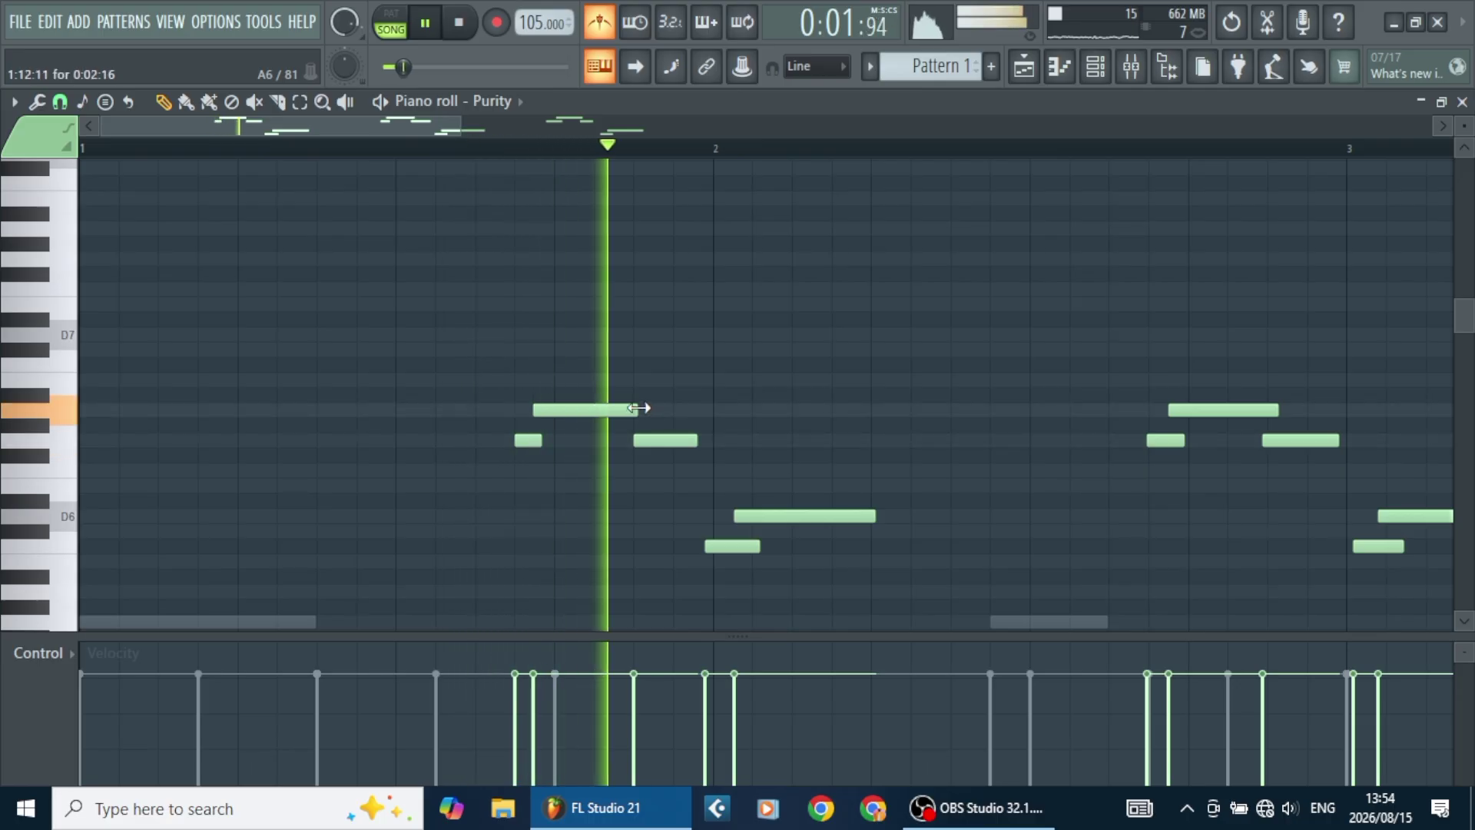
{"action": "key", "text": "space"}
{"action": "key", "text": "space"}
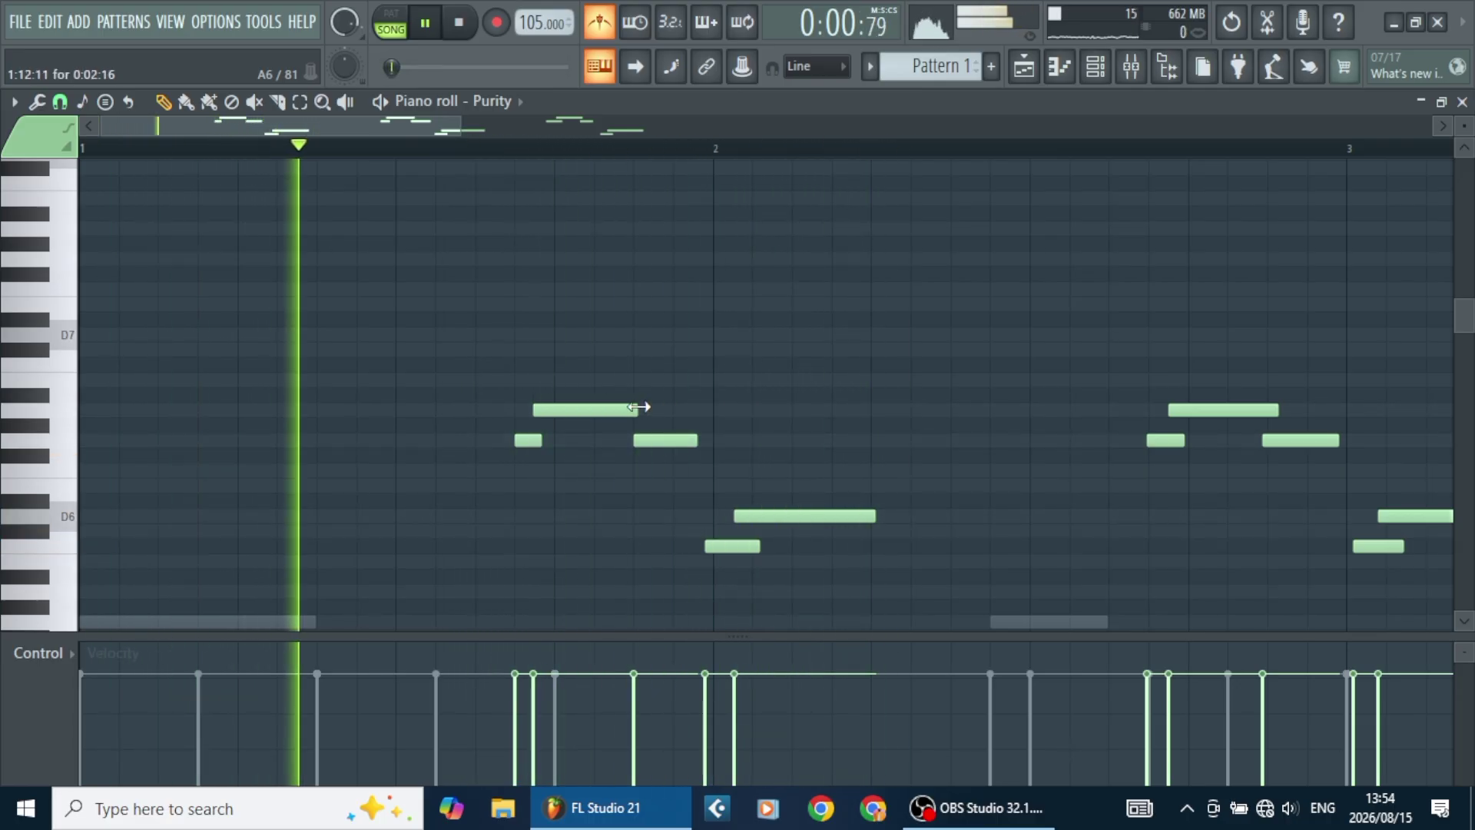
Move the first C6 and D6 pair so the C6 starts on bar 2, and switch to the Paint tool.
{"action": "left_click_drag", "start_coordinate": [826, 565], "coordinate": [734, 550]}
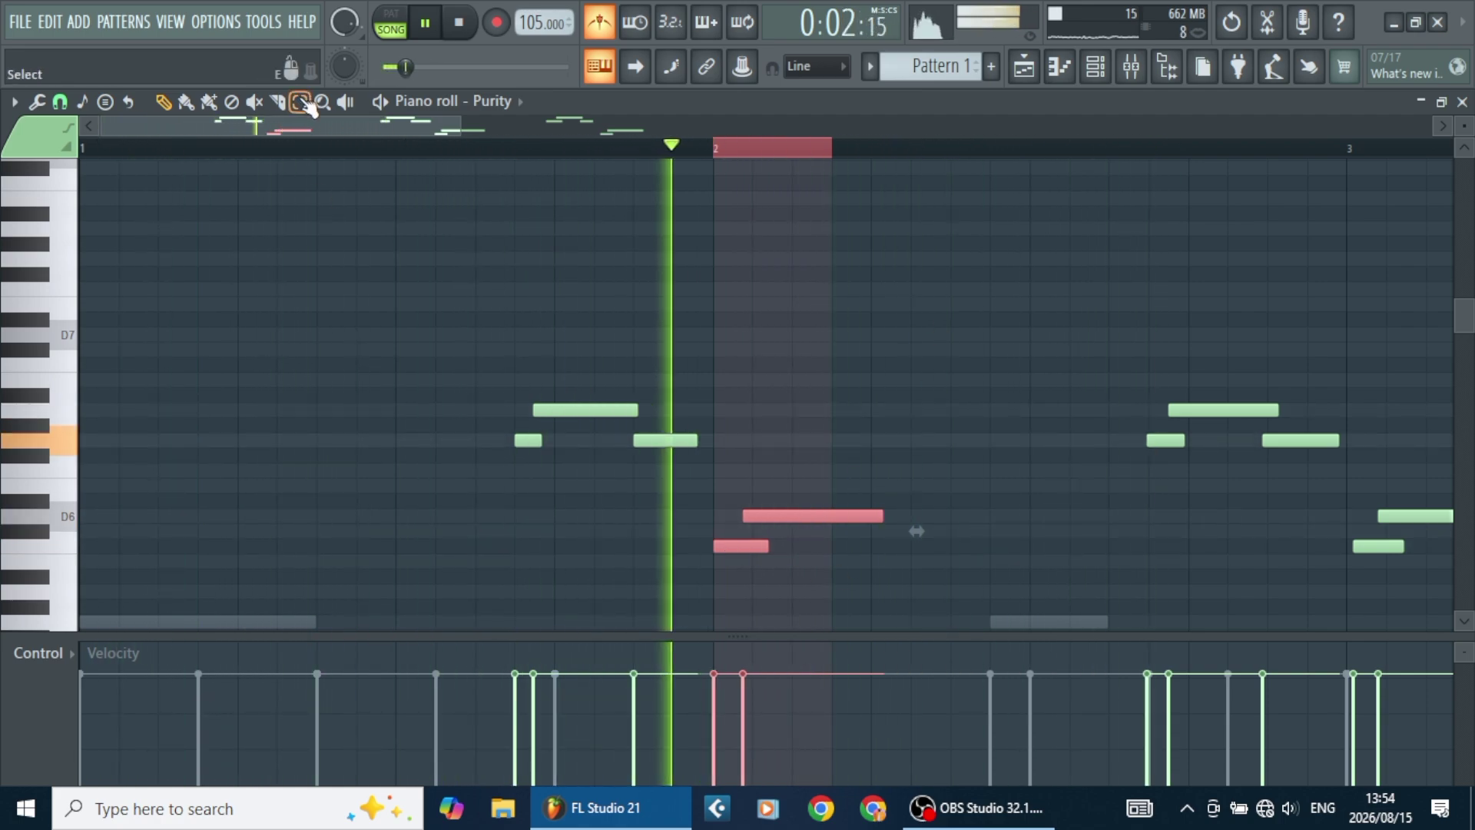
{"action": "left_click", "coordinate": [776, 165]}
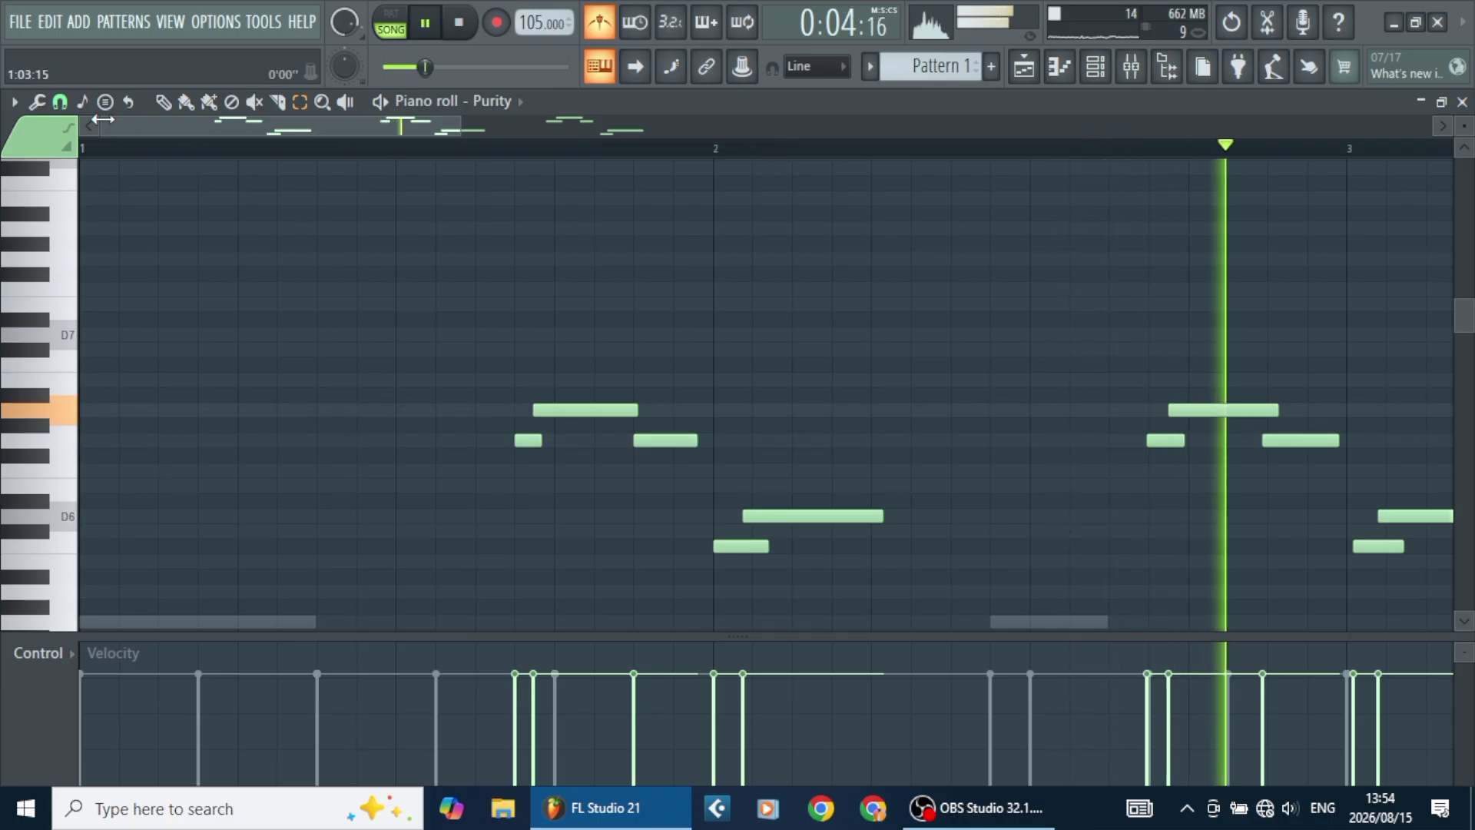
{"action": "left_click", "coordinate": [186, 102]}
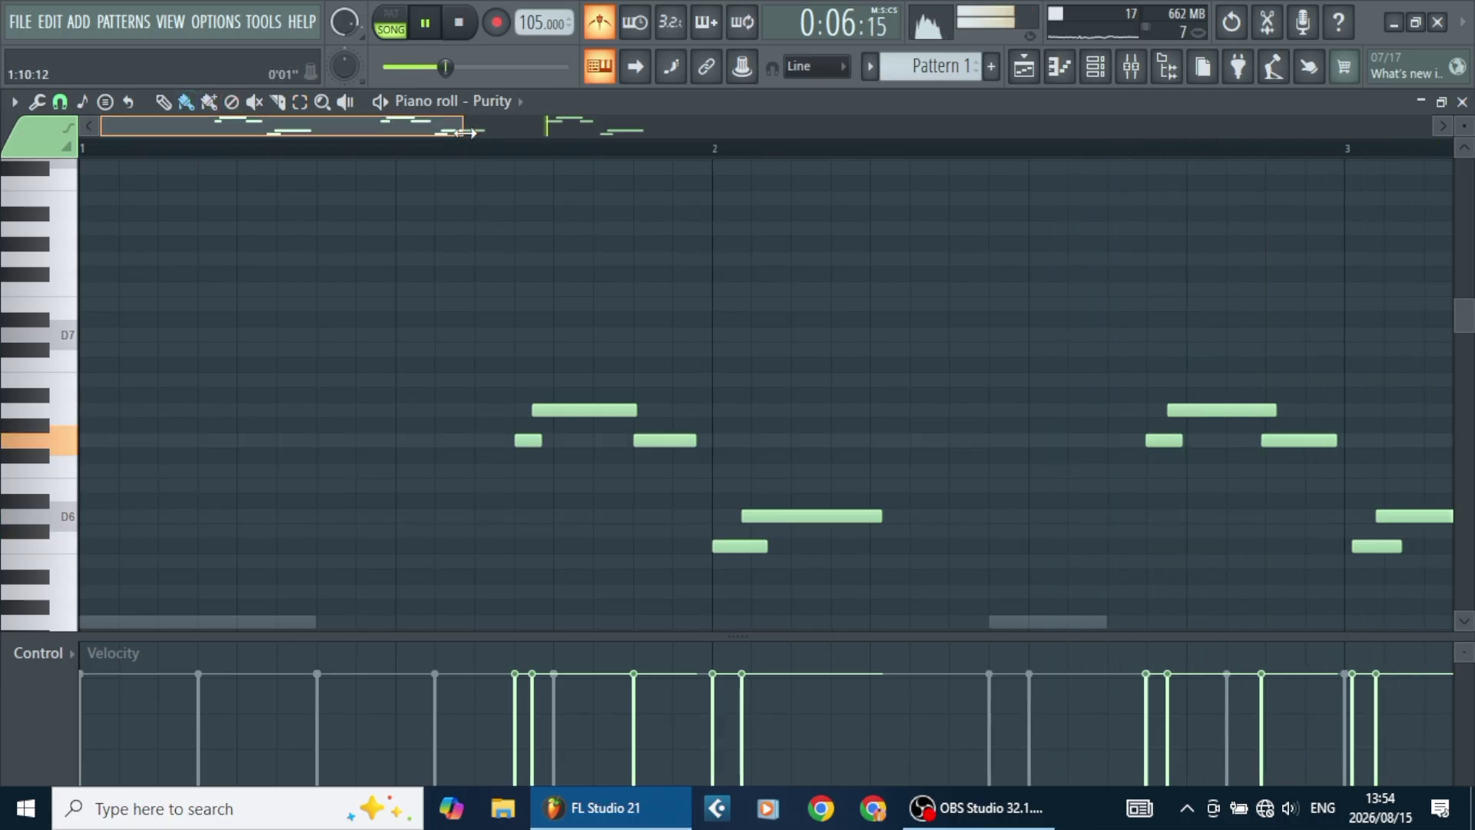
{"action": "left_click_drag", "start_coordinate": [465, 156], "coordinate": [1192, 379]}
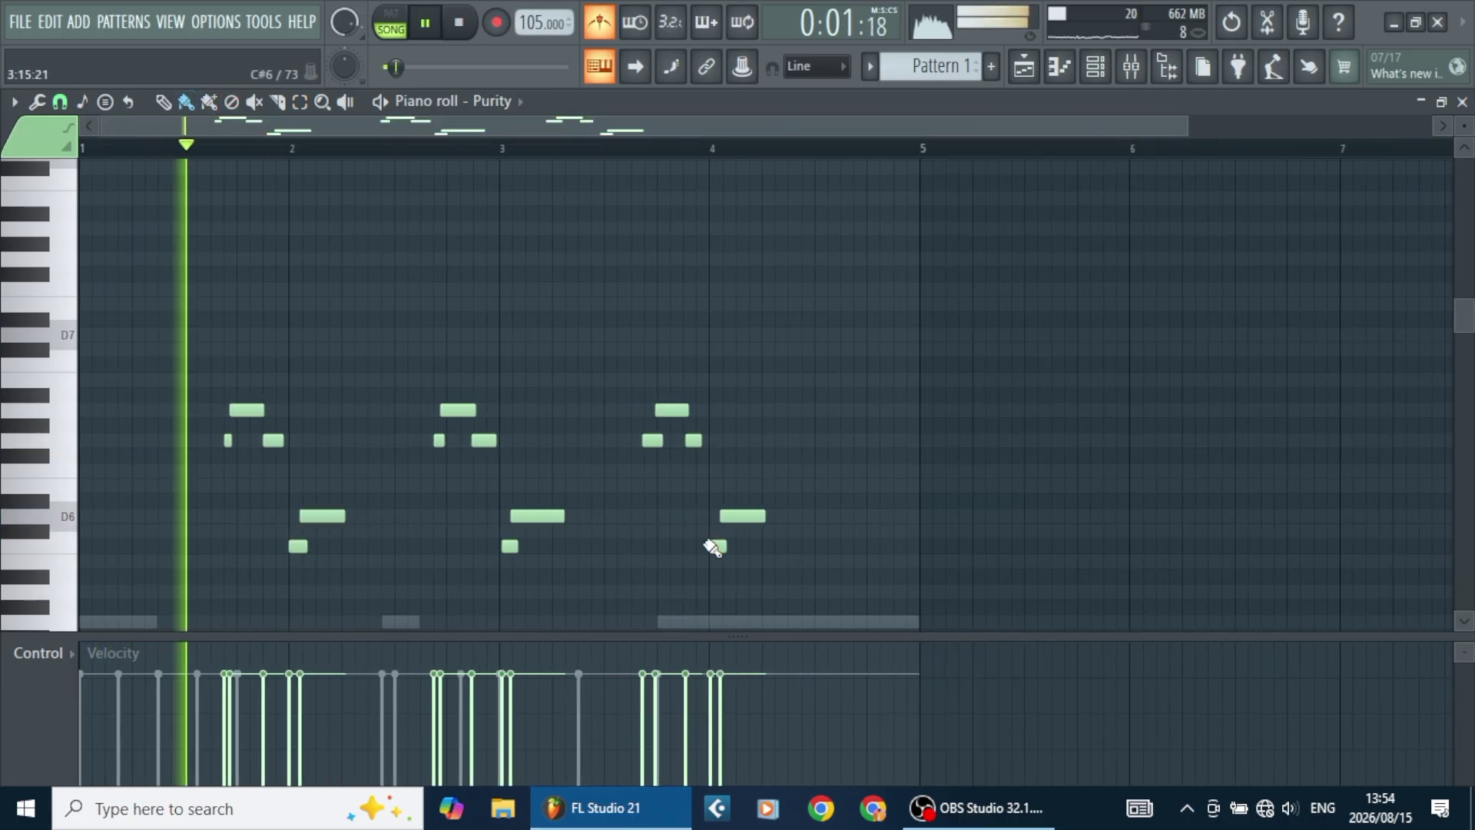
Delete the second and third recorded phrases, copy the C6 and D6 pair to the start of bar 3, and replay the song.
{"action": "left_click_drag", "start_coordinate": [796, 596], "coordinate": [418, 356]}
{"action": "key", "text": "Delete"}
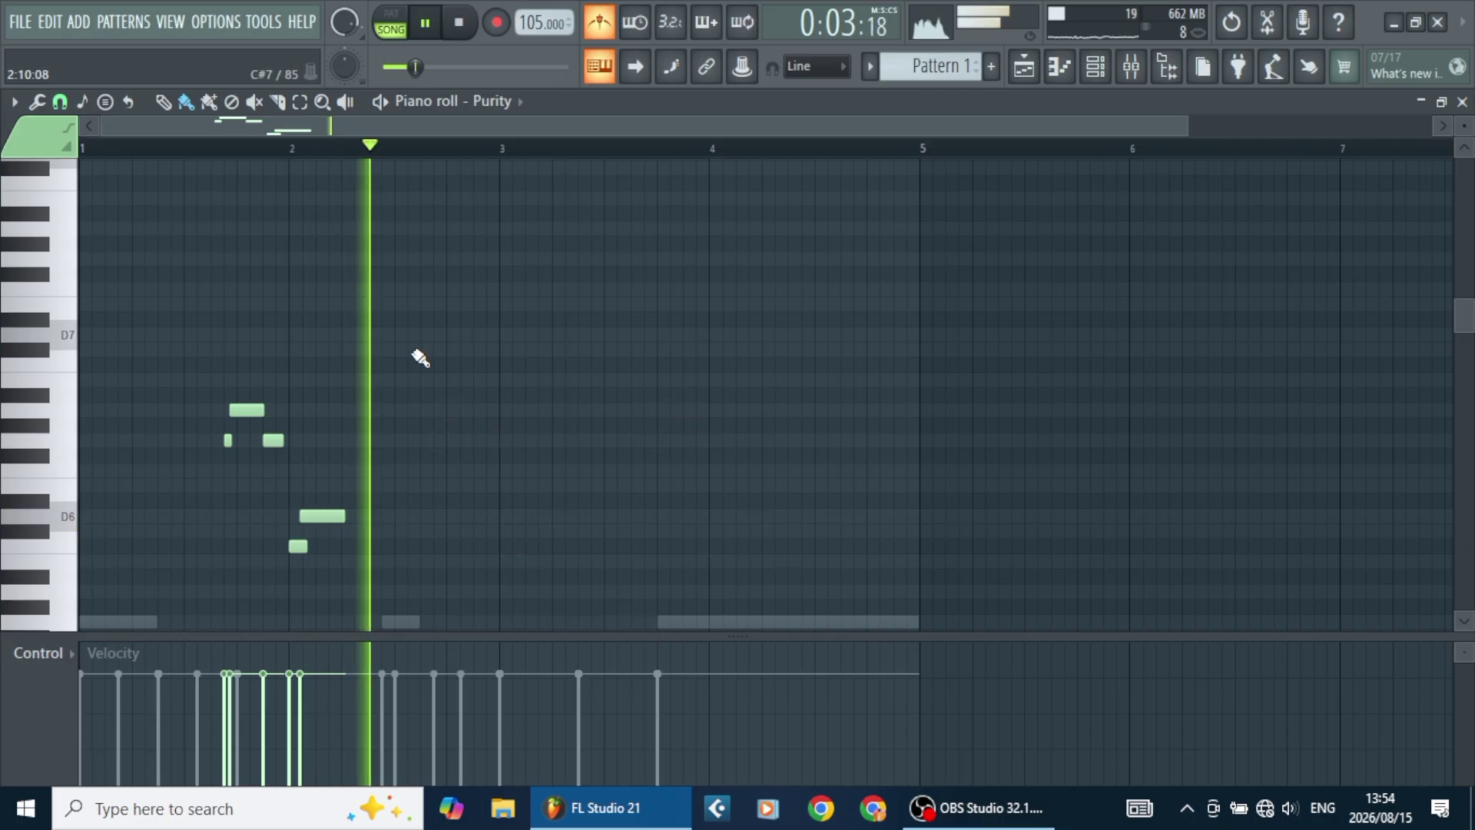
{"action": "mouse_move", "coordinate": [355, 612]}
{"action": "left_mouse_down"}
{"action": "mouse_move", "coordinate": [300, 514]}
{"action": "mouse_move", "coordinate": [382, 495]}
{"action": "mouse_move", "coordinate": [579, 495]}
{"action": "left_mouse_up"}
{"action": "key", "text": "space"}
{"action": "key", "text": "space"}
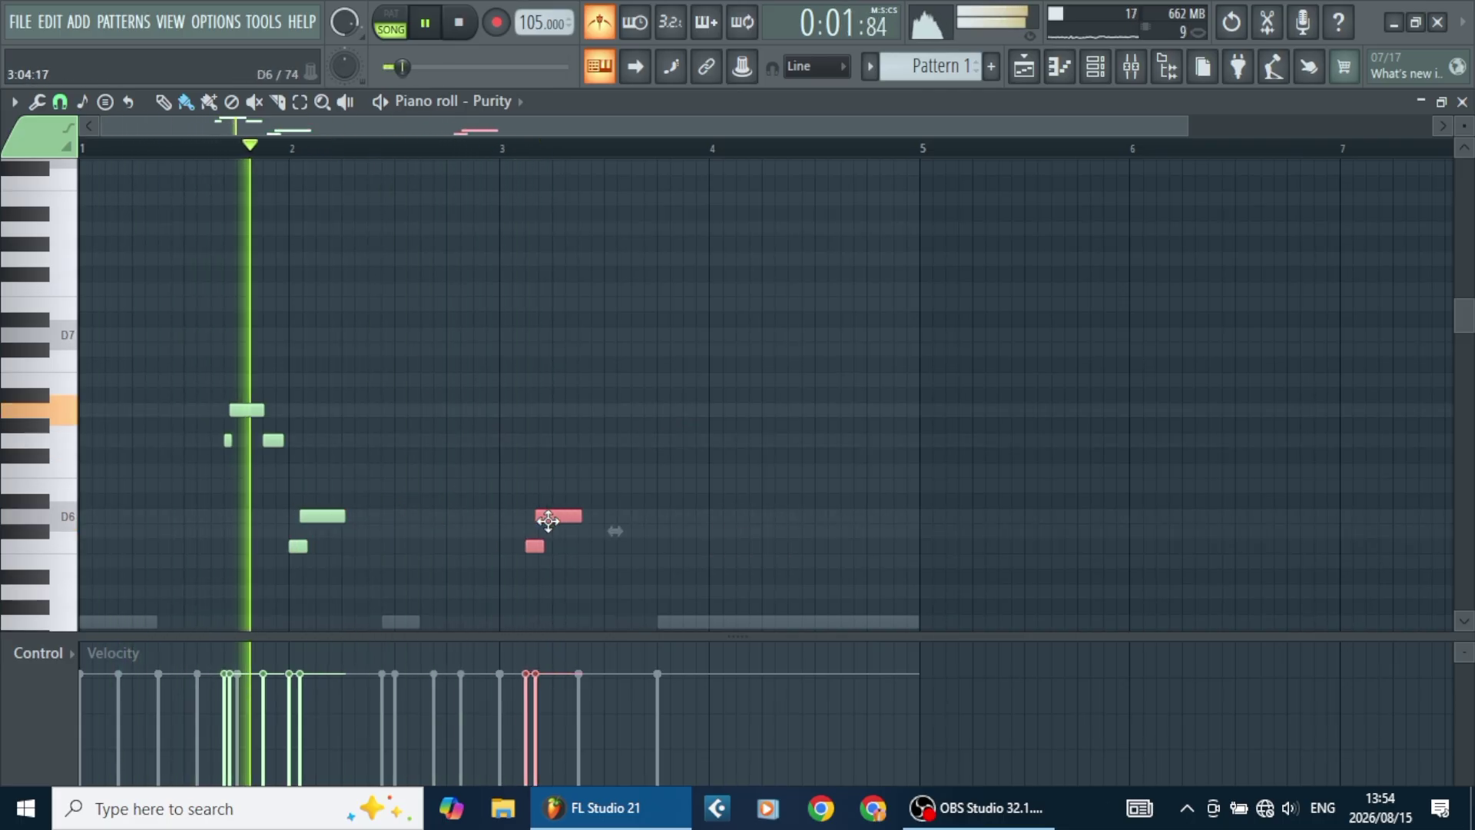
Copy the full five-note phrase two bars later and the C6 and D6 pair to the start of bar 1.
{"action": "mouse_move", "coordinate": [383, 555]}
{"action": "left_mouse_down"}
{"action": "mouse_move", "coordinate": [343, 565]}
{"action": "mouse_move", "coordinate": [191, 369]}
{"action": "left_mouse_up"}
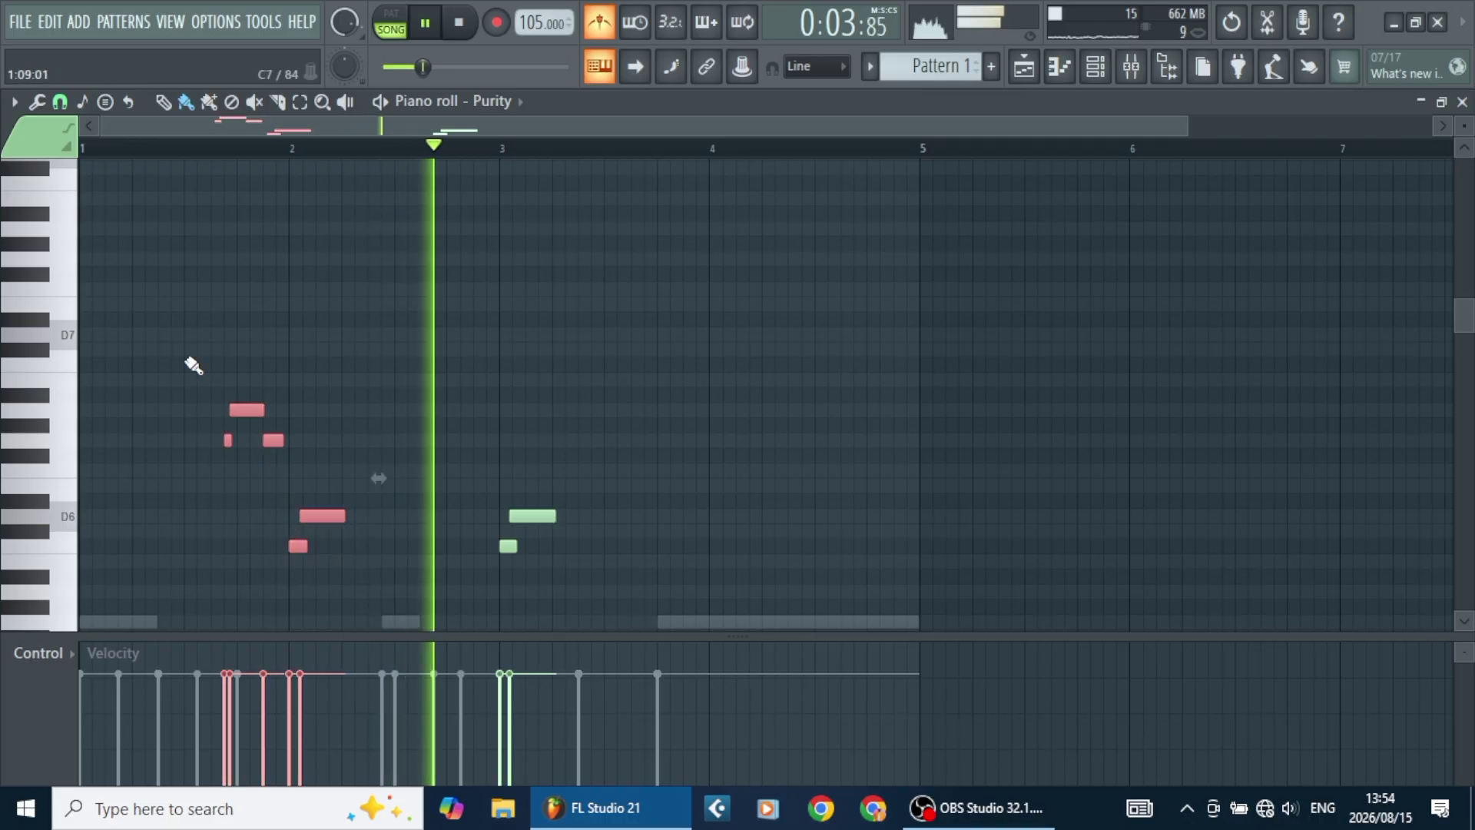
{"action": "mouse_move", "coordinate": [254, 434]}
{"action": "left_mouse_down"}
{"action": "mouse_move", "coordinate": [706, 446]}
{"action": "mouse_move", "coordinate": [672, 437]}
{"action": "mouse_move", "coordinate": [661, 405]}
{"action": "left_mouse_up"}
{"action": "mouse_move", "coordinate": [749, 564]}
{"action": "left_mouse_down"}
{"action": "mouse_move", "coordinate": [730, 538]}
{"action": "mouse_move", "coordinate": [362, 418]}
{"action": "mouse_move", "coordinate": [92, 412]}
{"action": "left_mouse_up"}
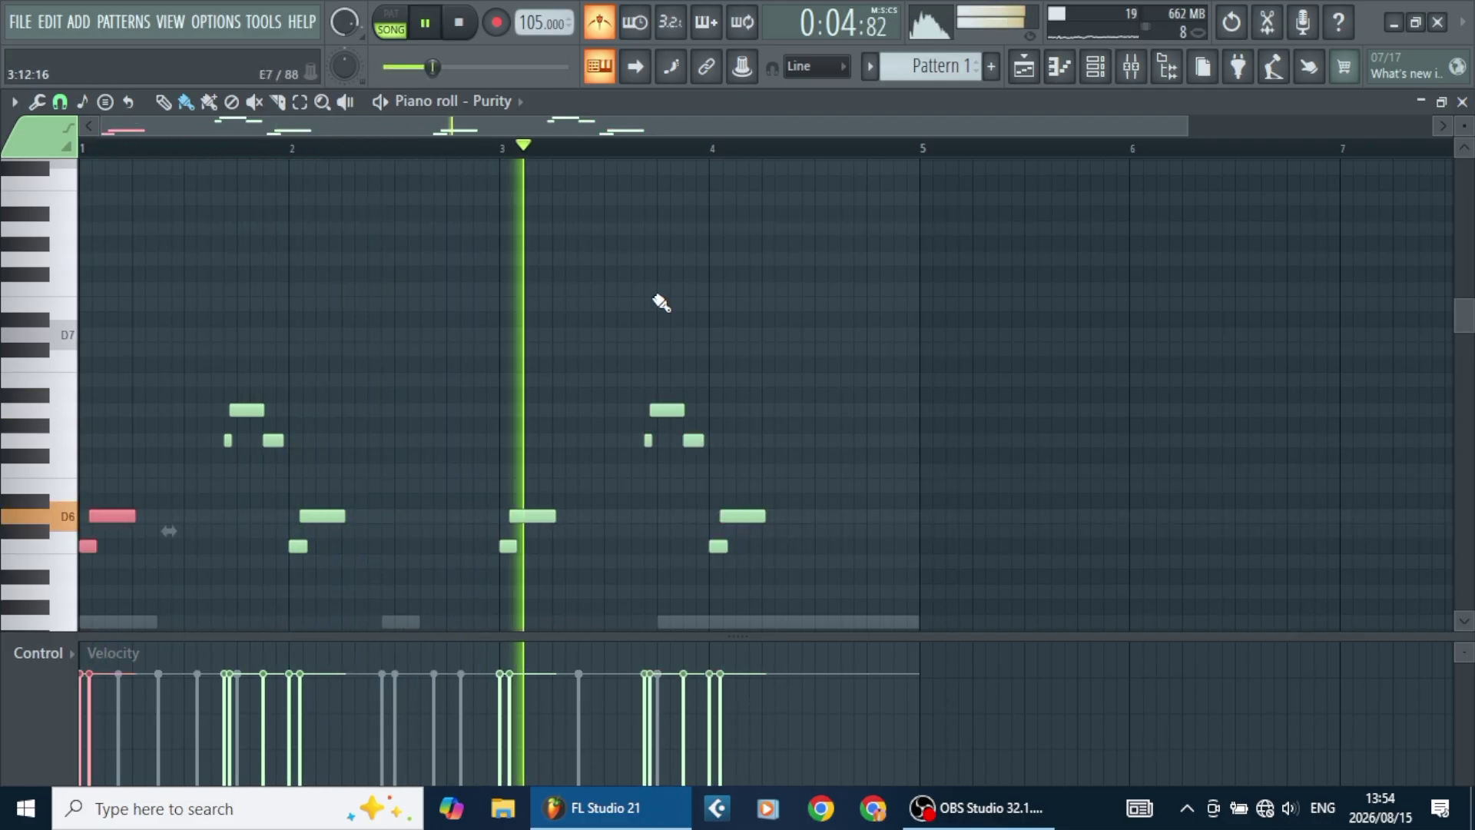
Route the Purity channel to mixer insert 5 with its fader slightly lowered, and stop playback in the playlist.
{"action": "key", "text": "F7"}
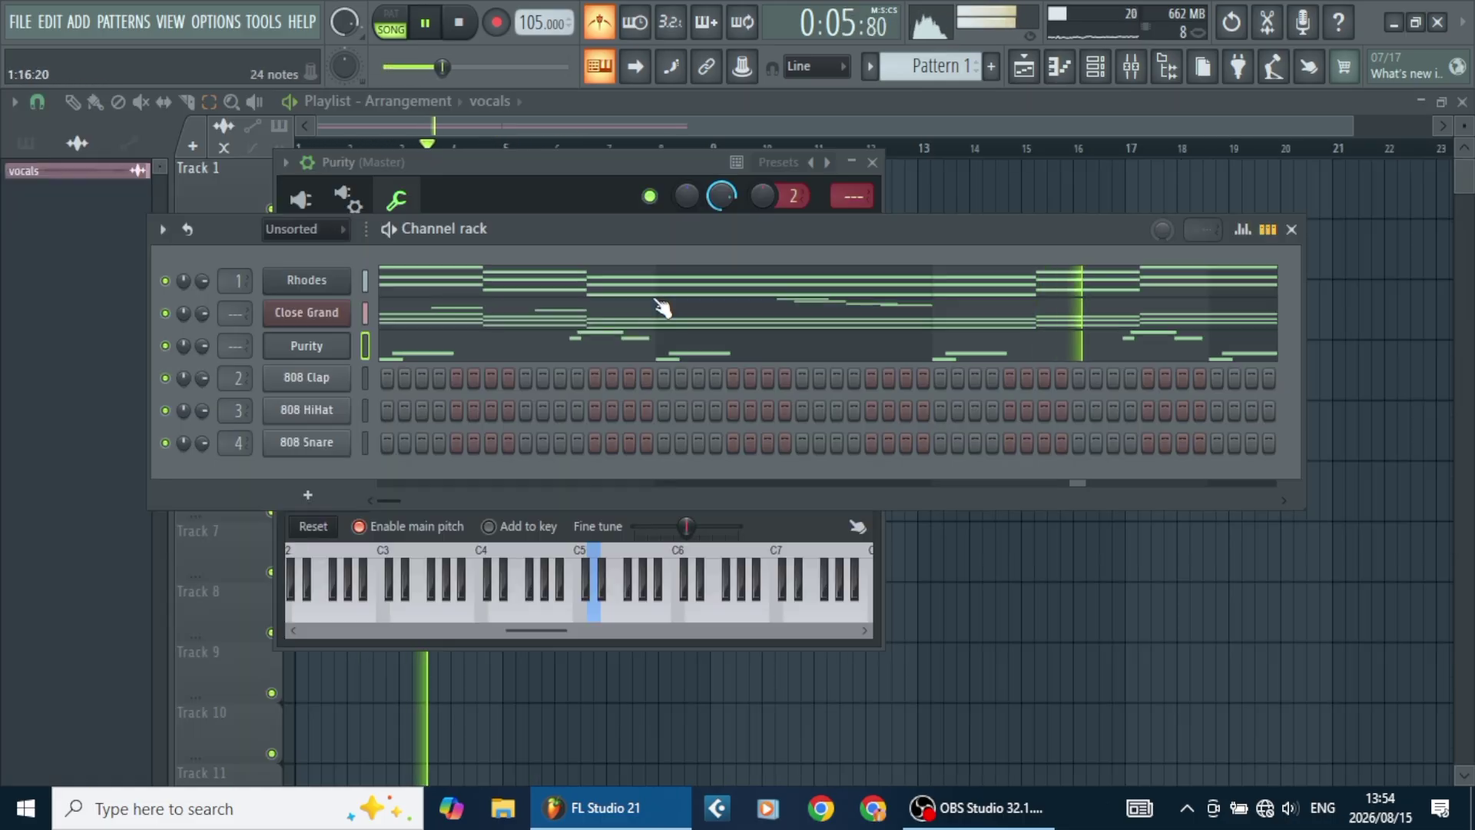
{"action": "left_click", "coordinate": [300, 354]}
{"action": "left_click", "coordinate": [299, 355]}
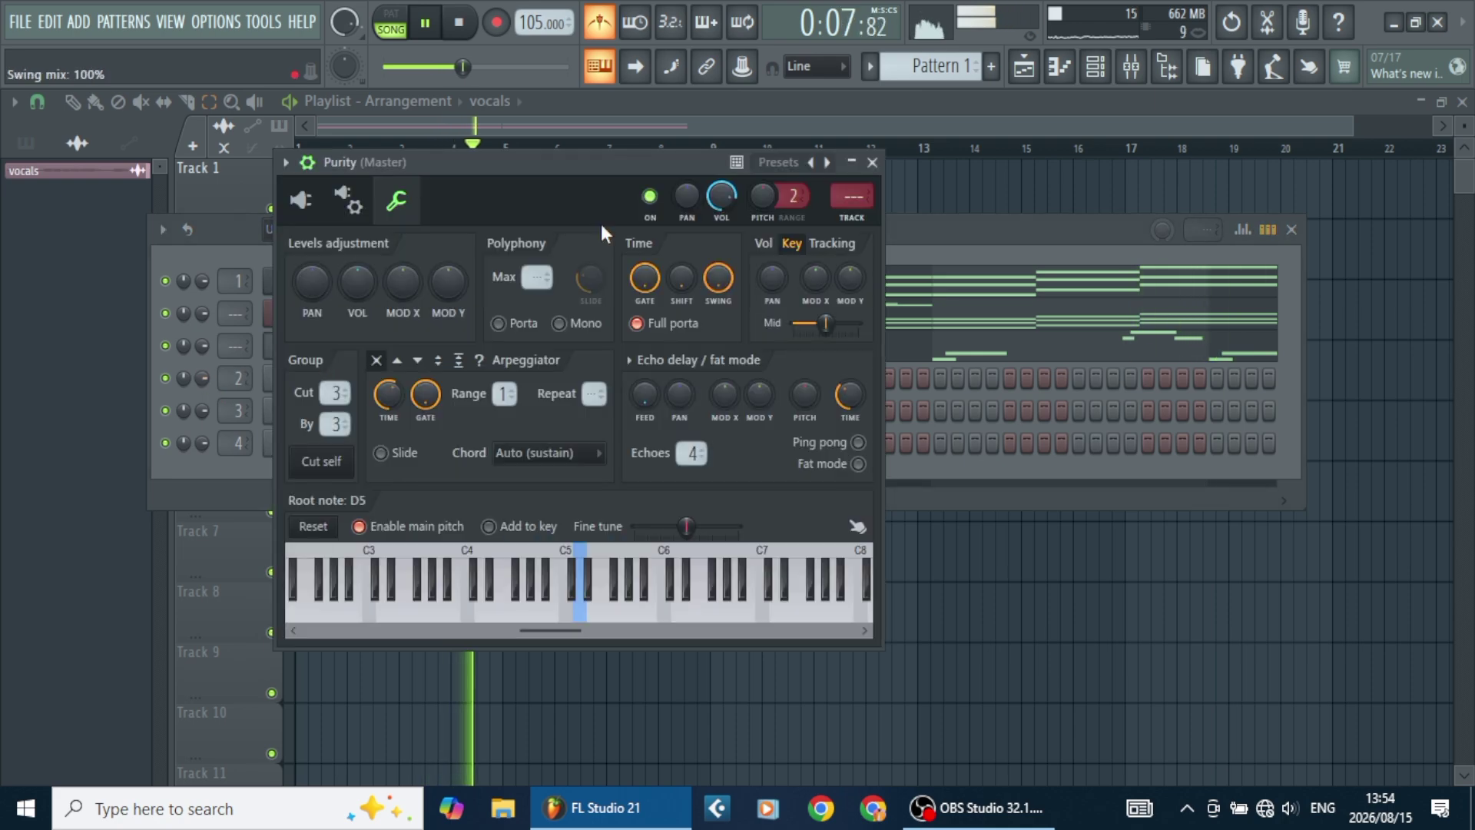
{"action": "left_click", "coordinate": [853, 219]}
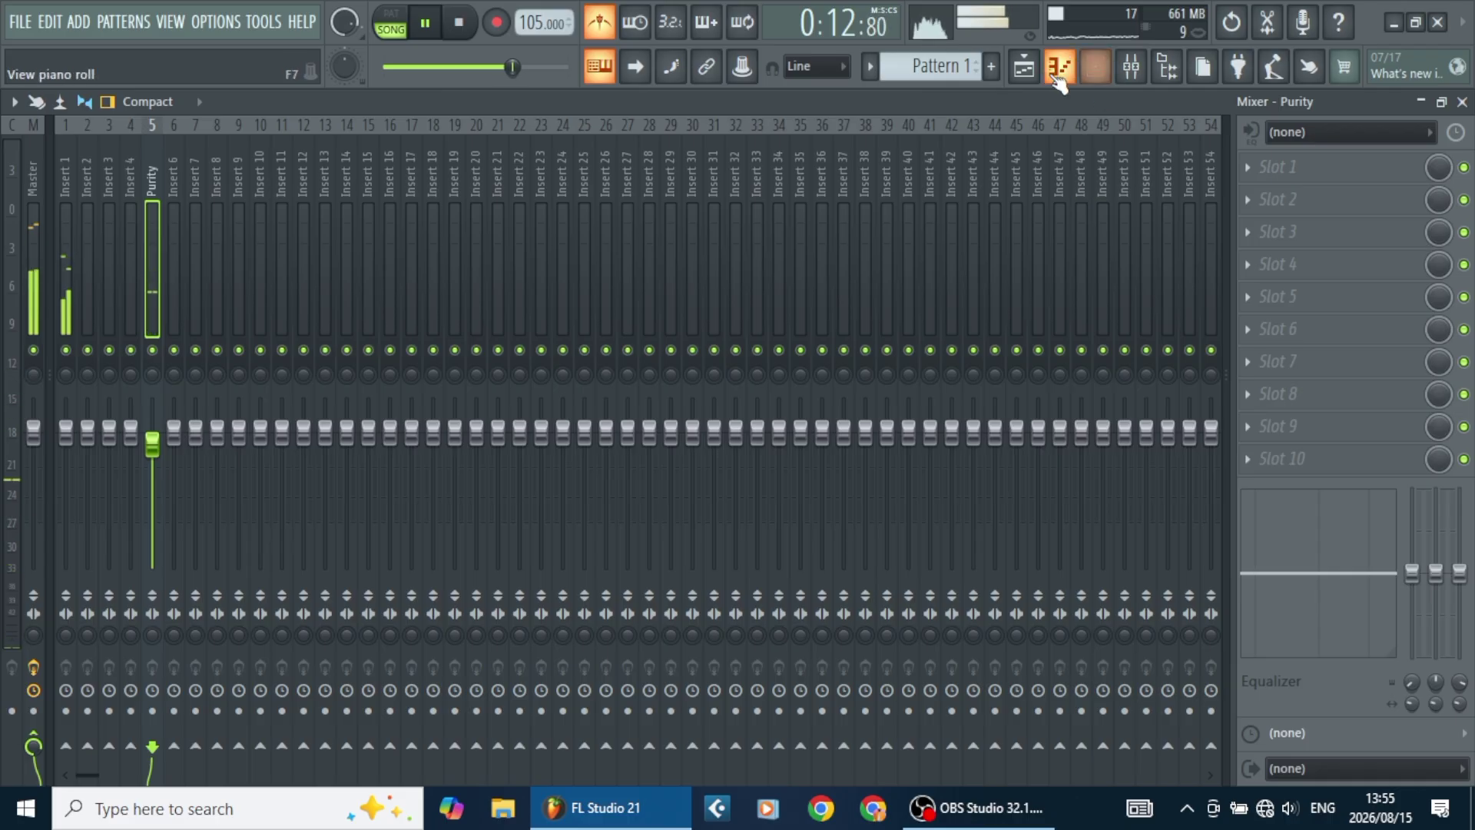
{"action": "key", "text": "F5"}
{"action": "key", "text": "space"}
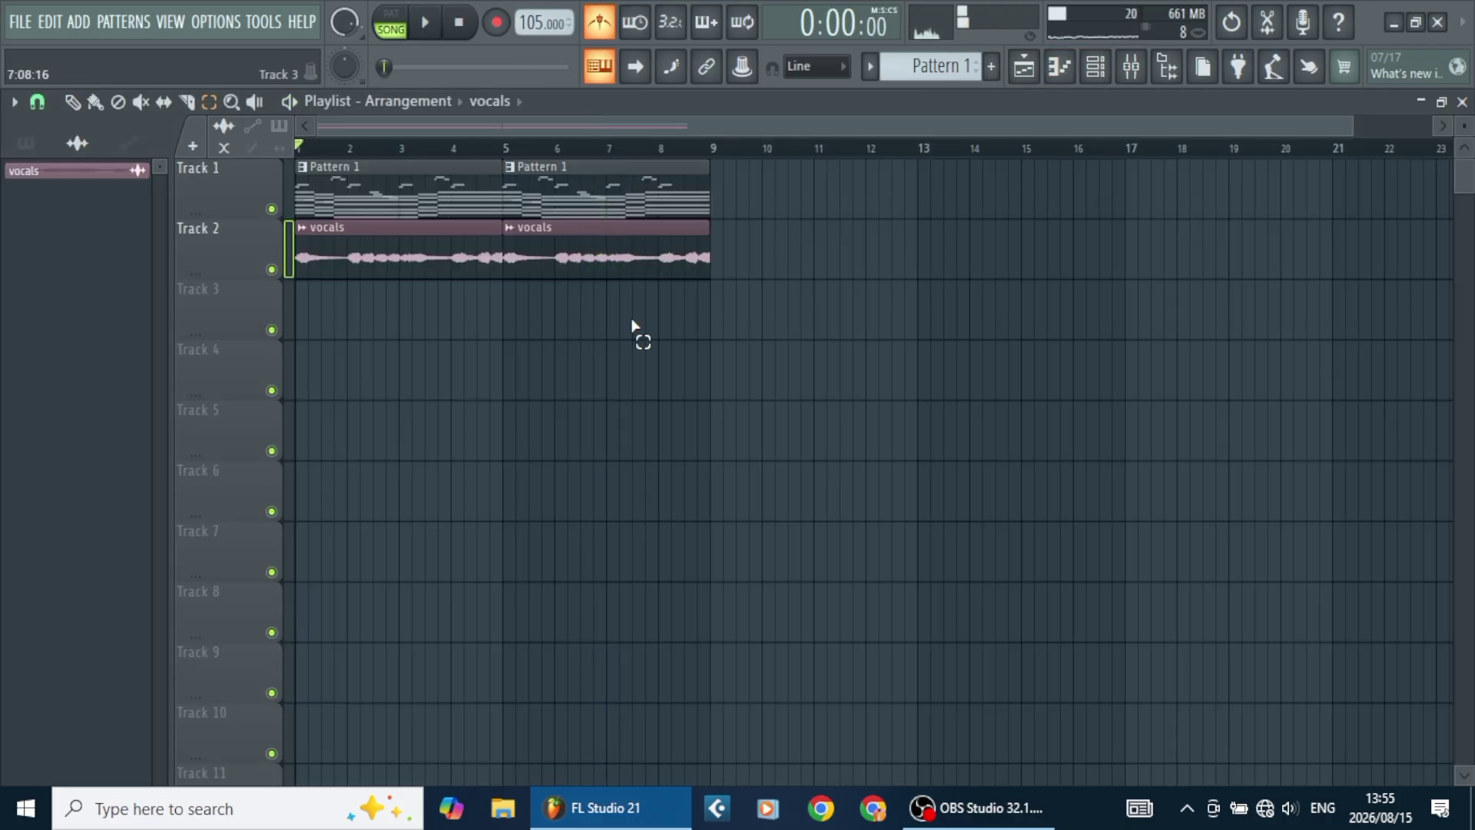